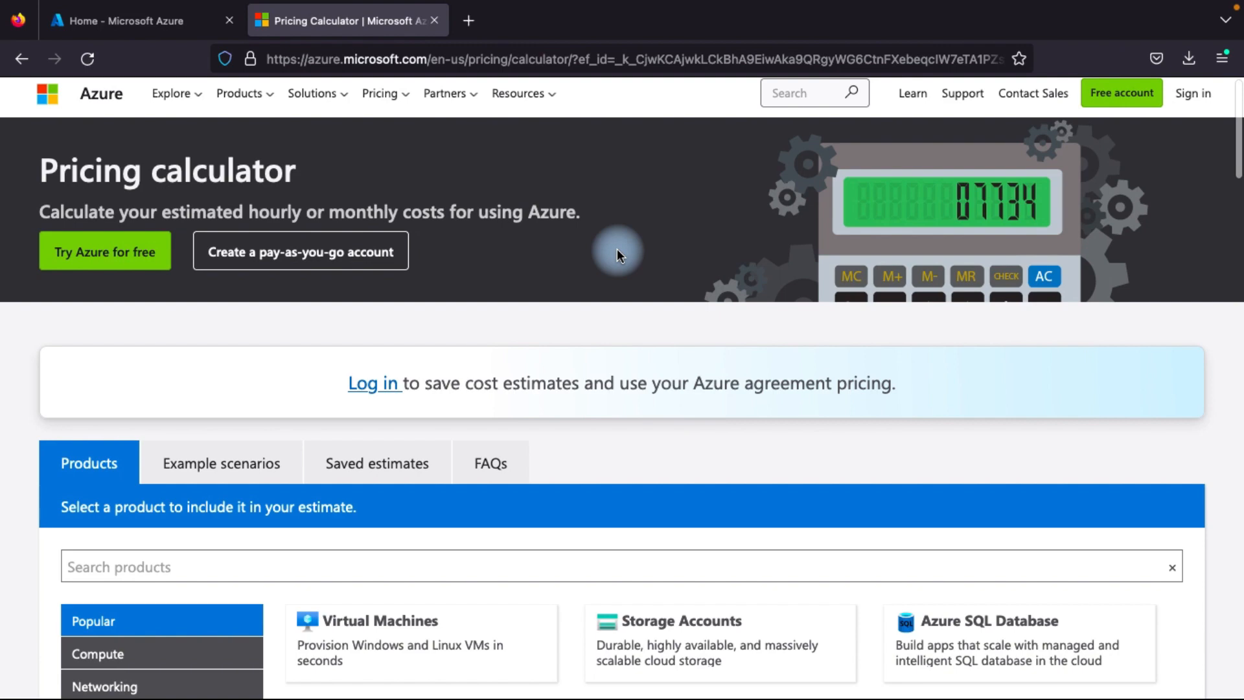
Search Google for "azure pricing calculator" in a new browser tab and open the Azure Pricing calculator page from the results
click(465, 21)
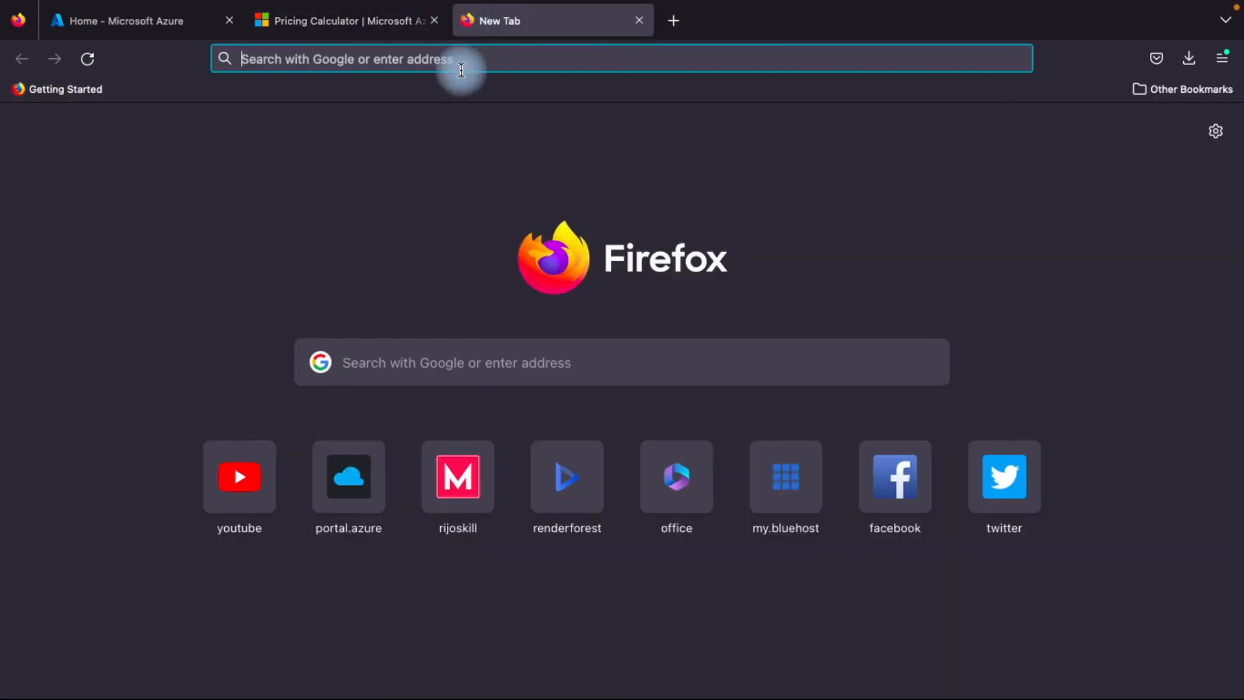
click(465, 67)
text(google)
key(Return)
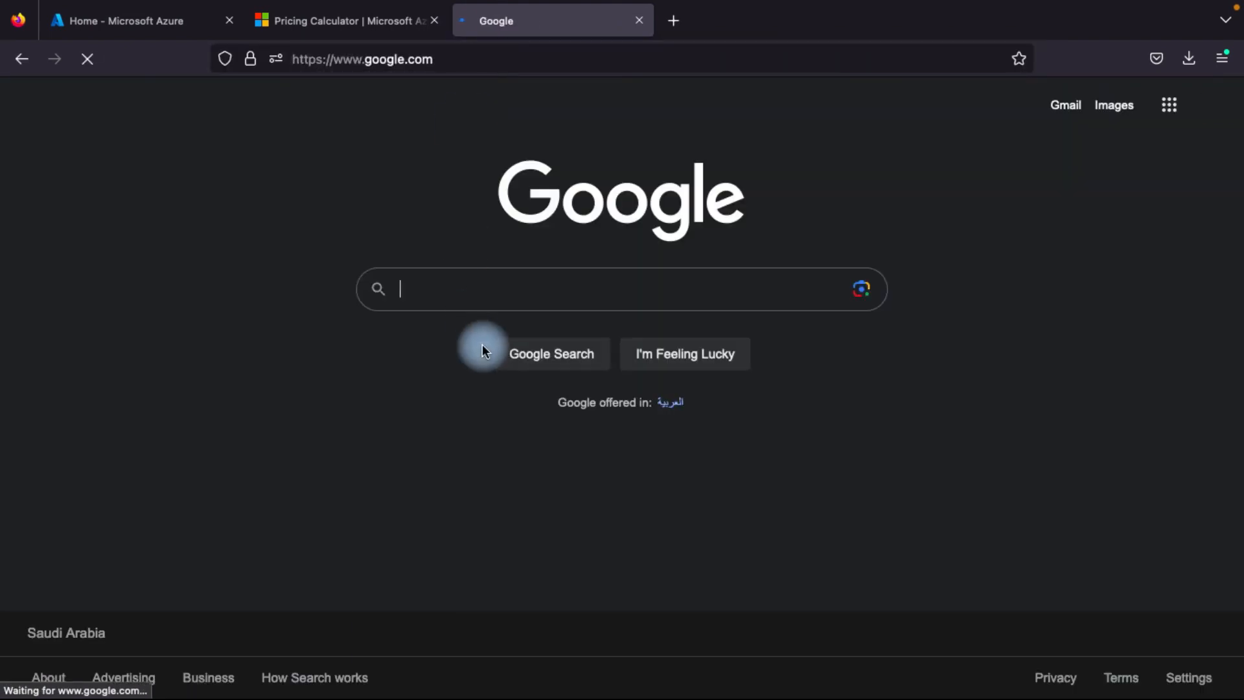
click(444, 293)
text(auzre)
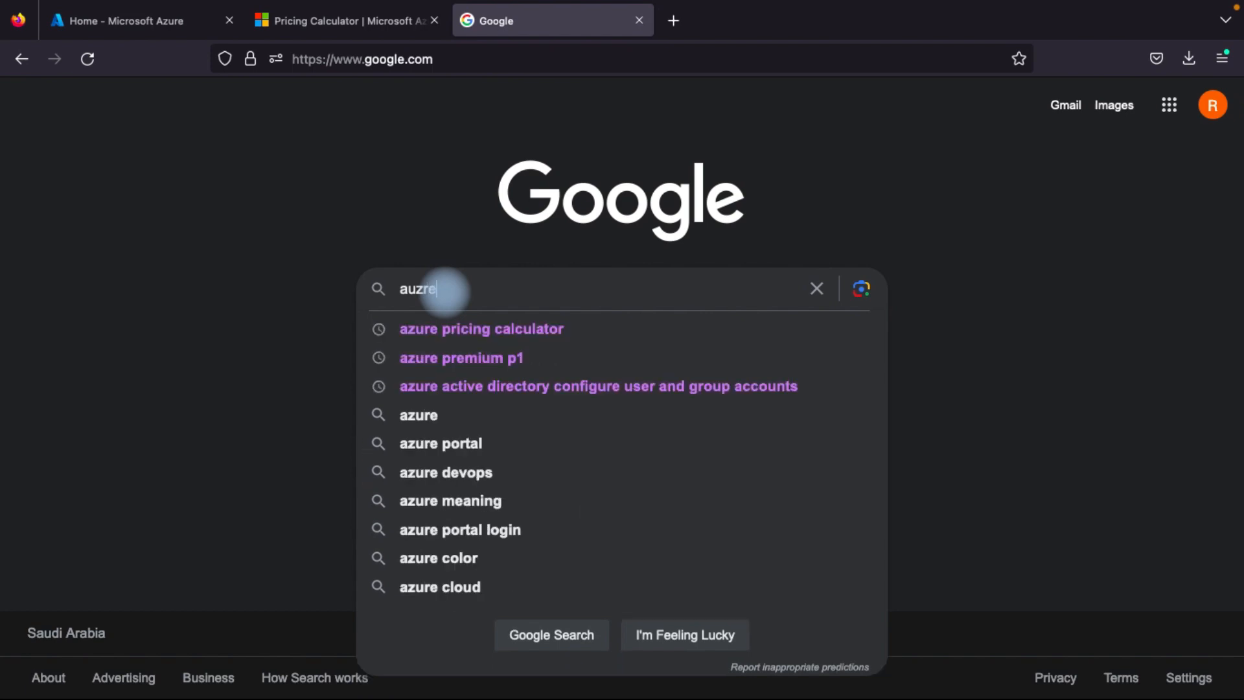
click(464, 333)
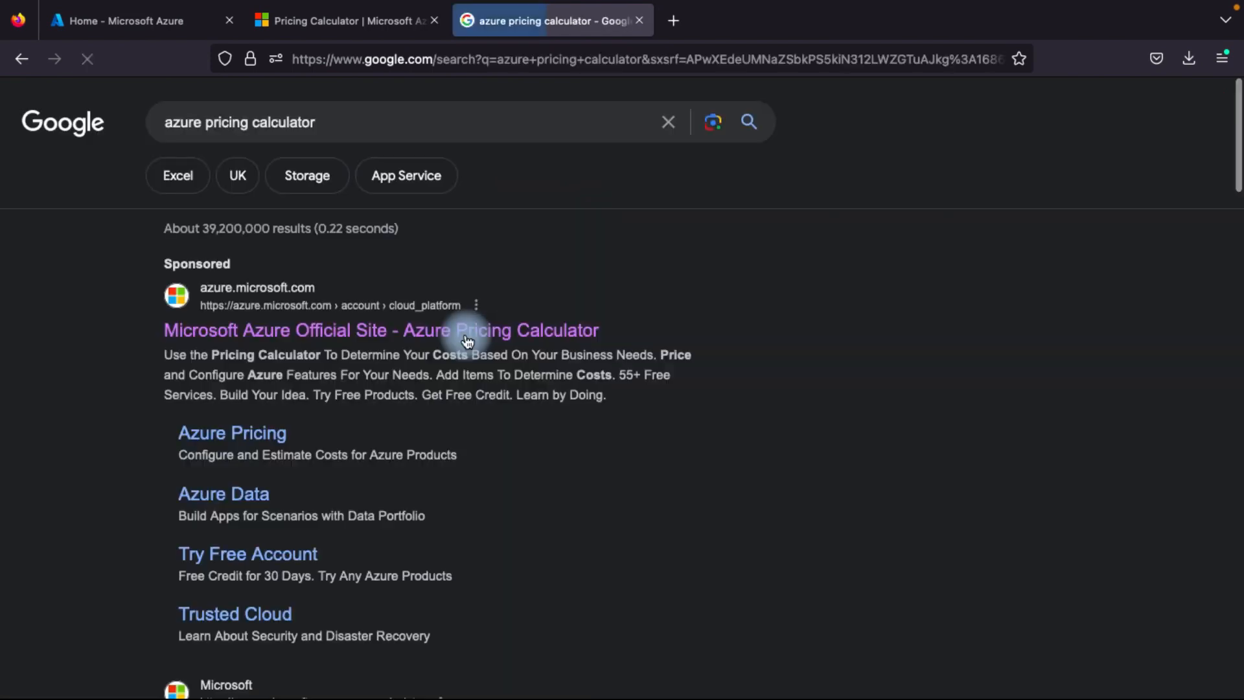
scroll(294, 498, down, 1)
click(262, 422)
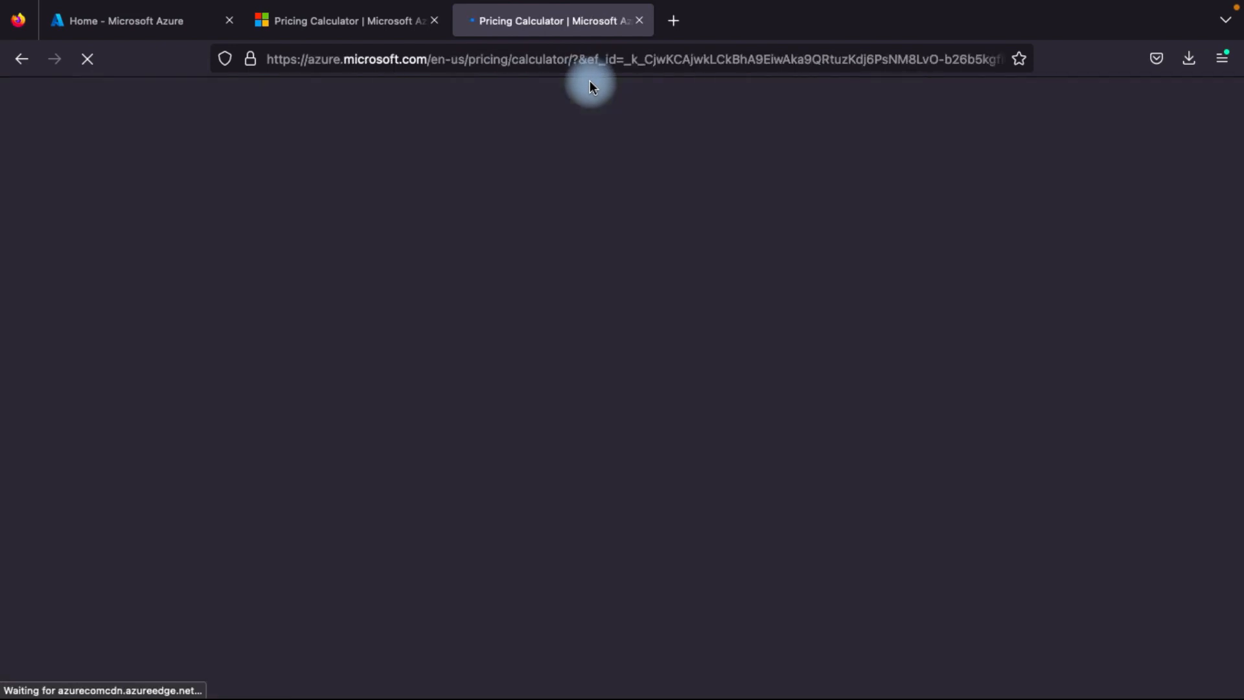
Add the Virtual Machines product to the pricing calculator estimate
click(368, 28)
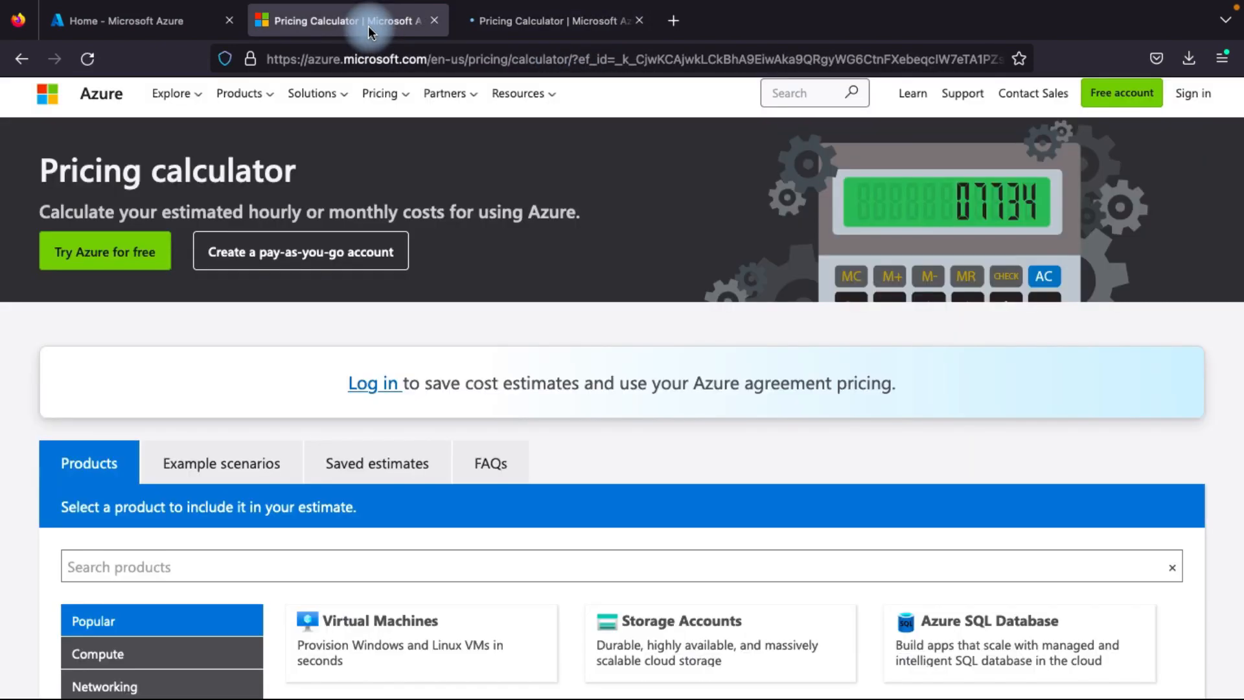
scroll(452, 285, down, 5)
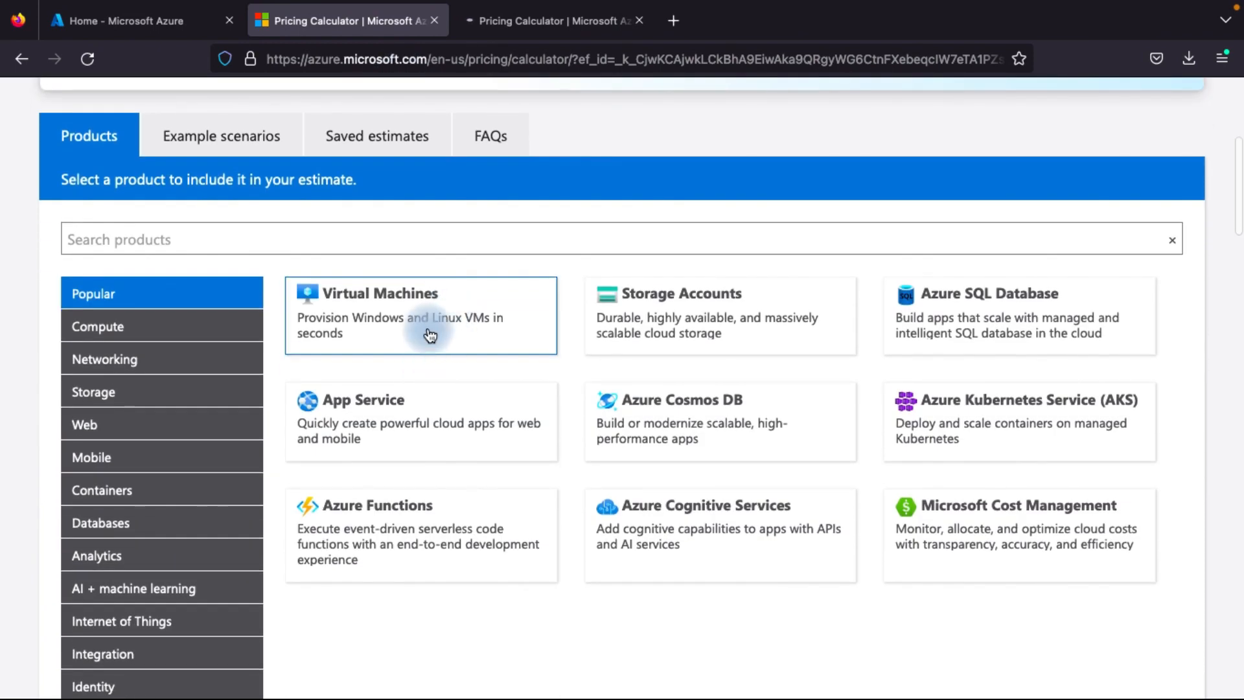
click(430, 334)
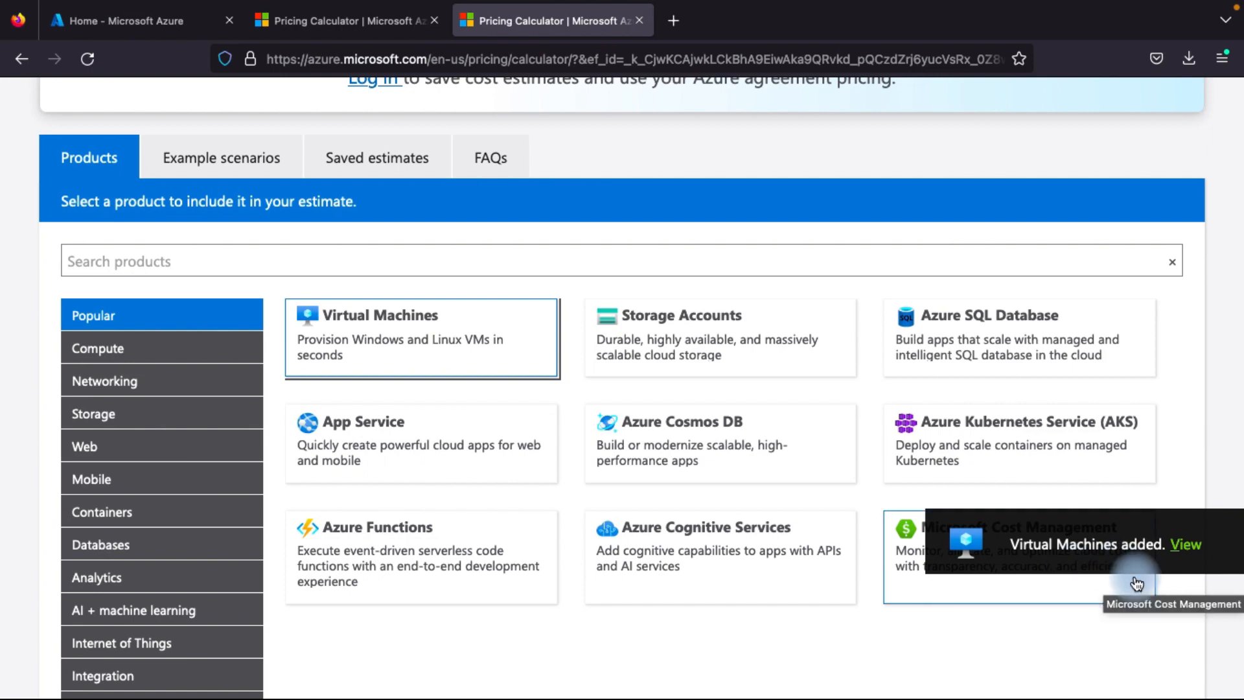
Review the Virtual Machines estimate's region choices, instance settings, savings options and monthly cost, and look over the calculator's product catalogue
scroll(764, 582, down, 3)
scroll(763, 576, down, 10)
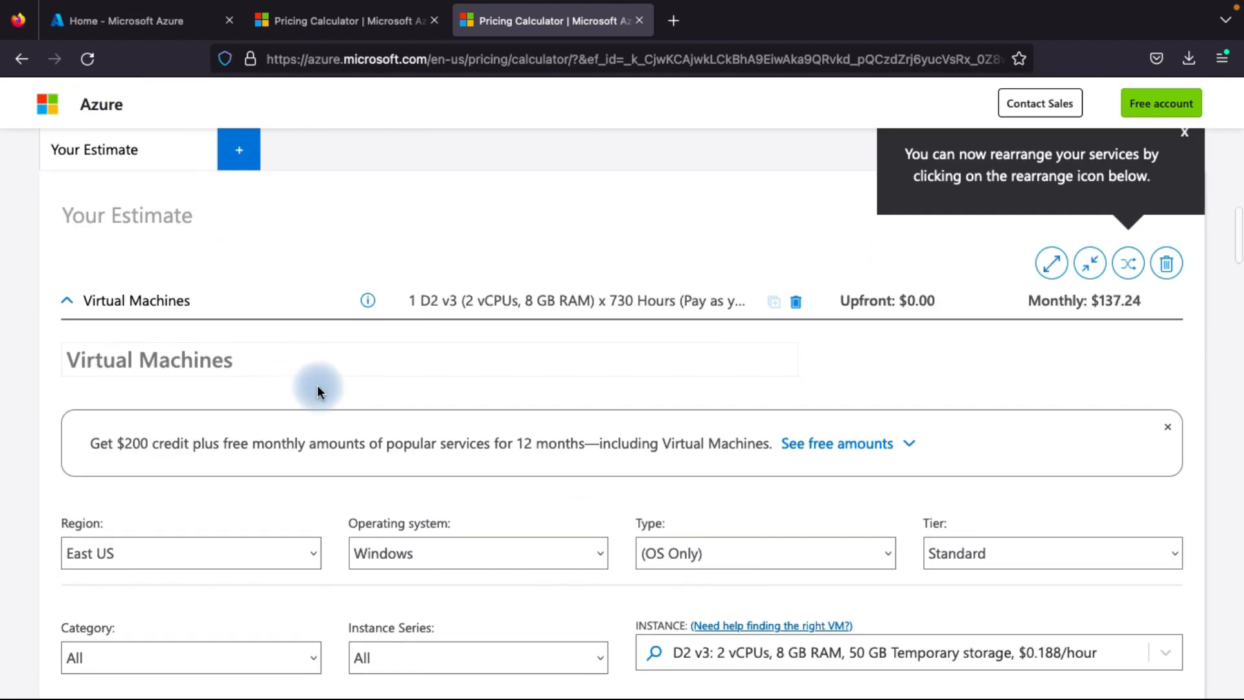
scroll(317, 385, down, 1)
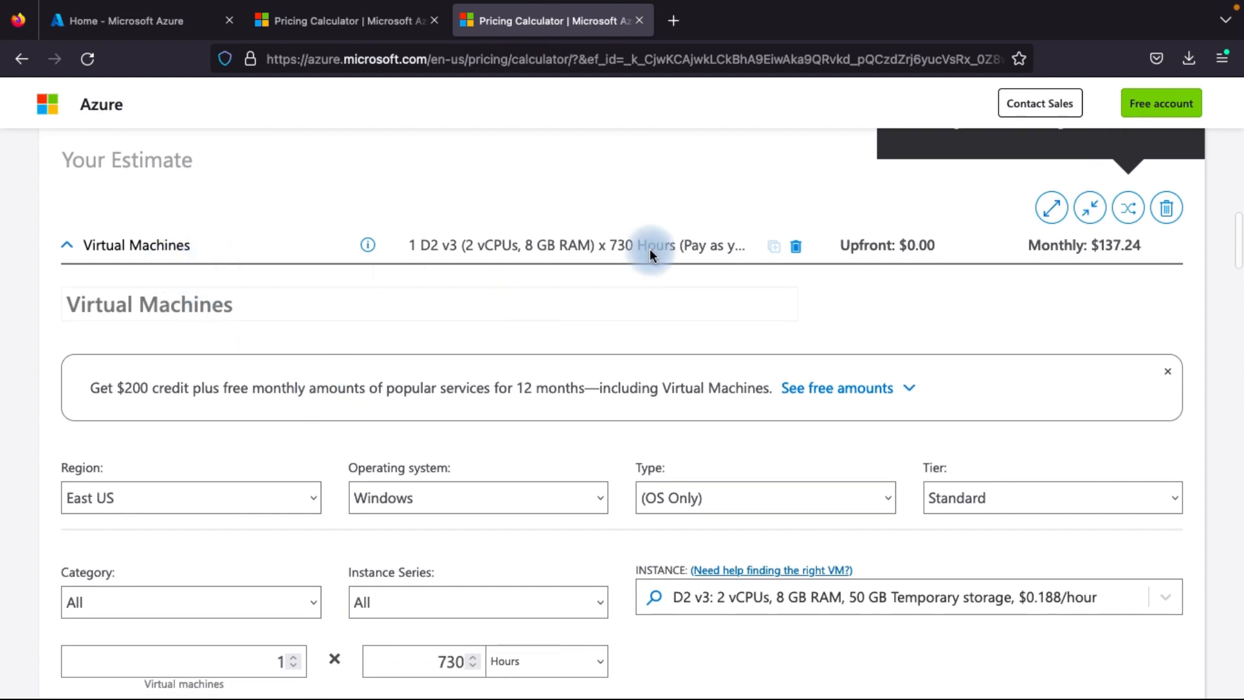
scroll(681, 394, down, 1)
scroll(681, 394, down, 1)
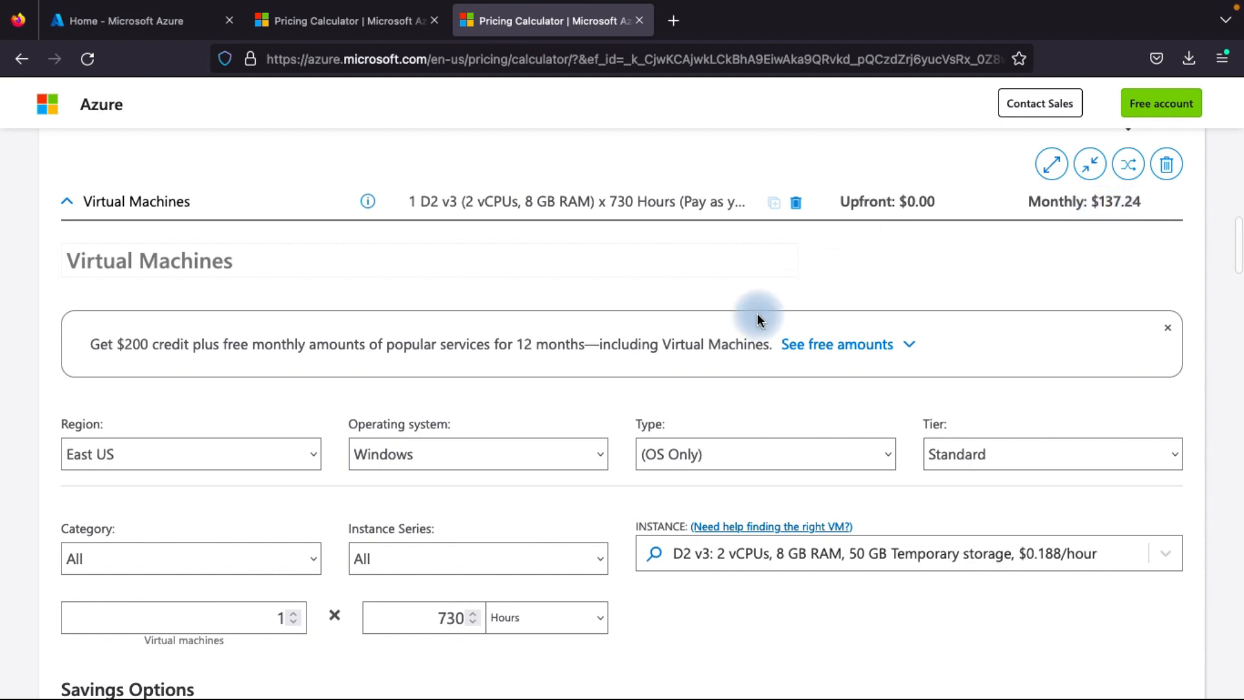
scroll(756, 313, down, 3)
click(250, 316)
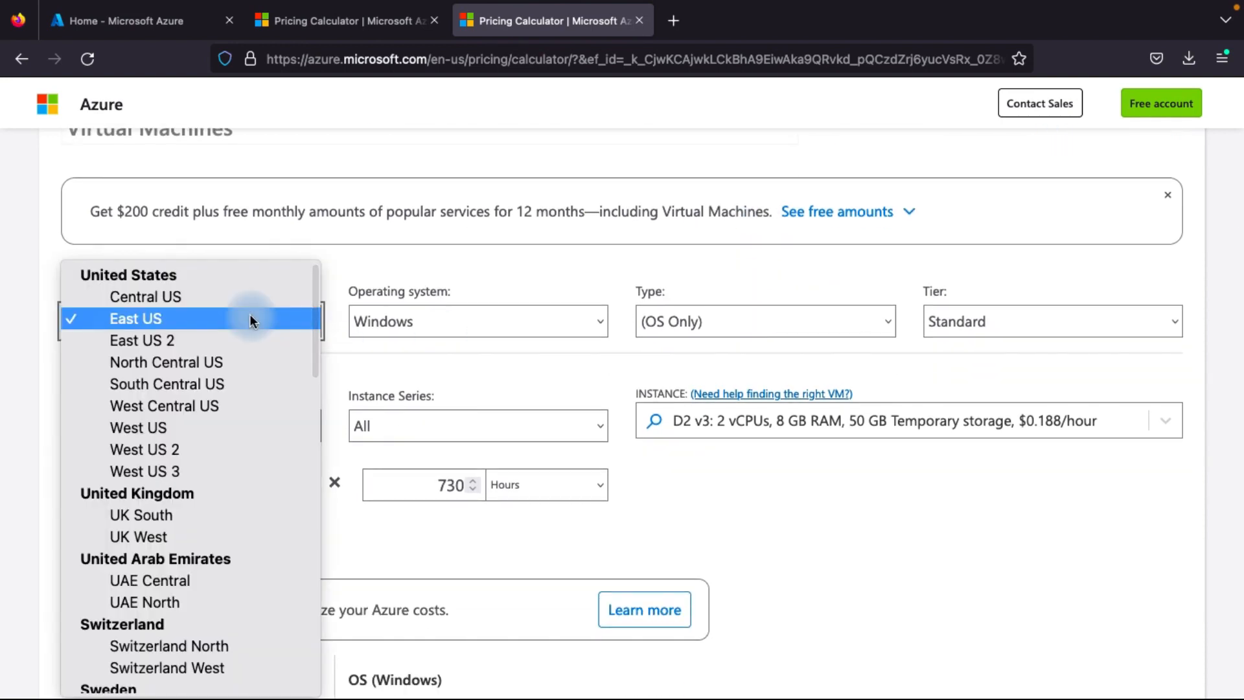
click(444, 279)
scroll(527, 473, down, 1)
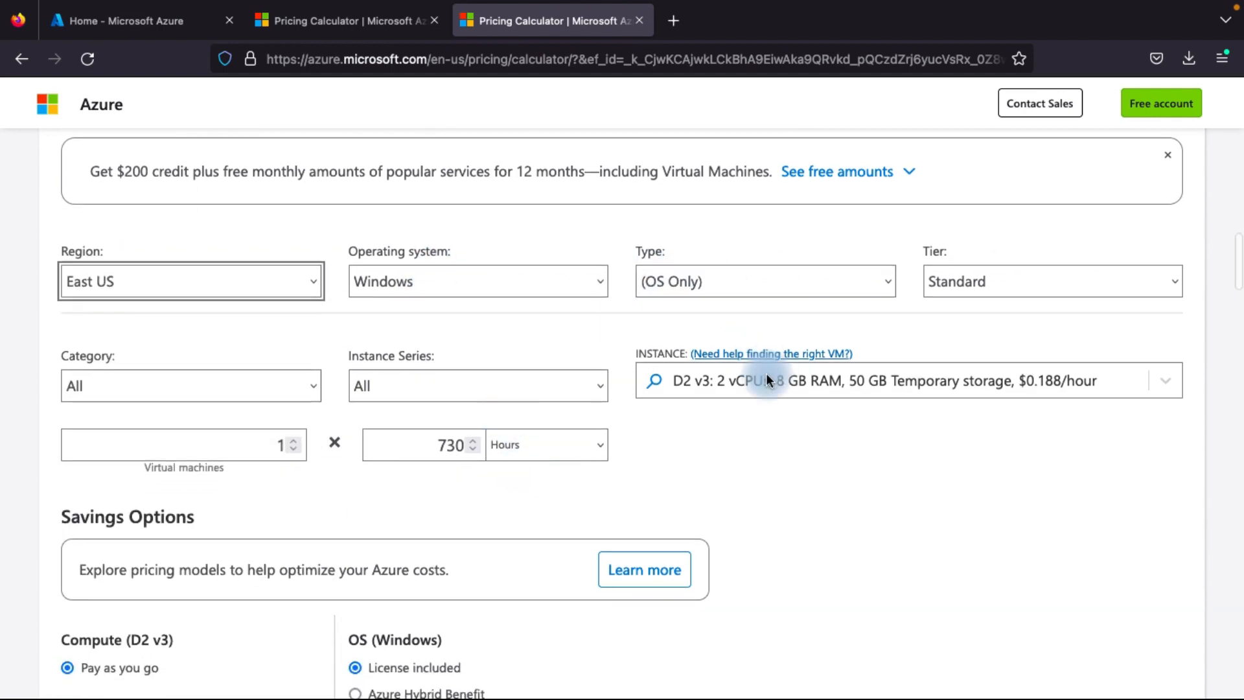
scroll(466, 523, down, 4)
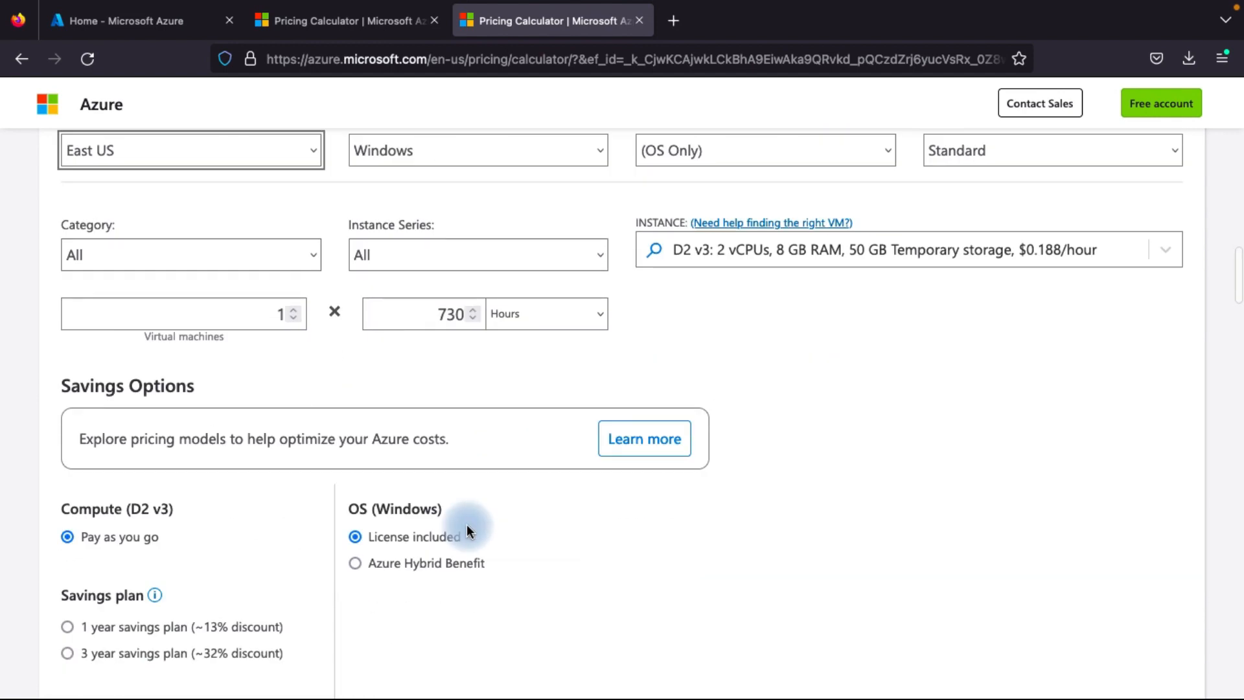
scroll(467, 523, down, 5)
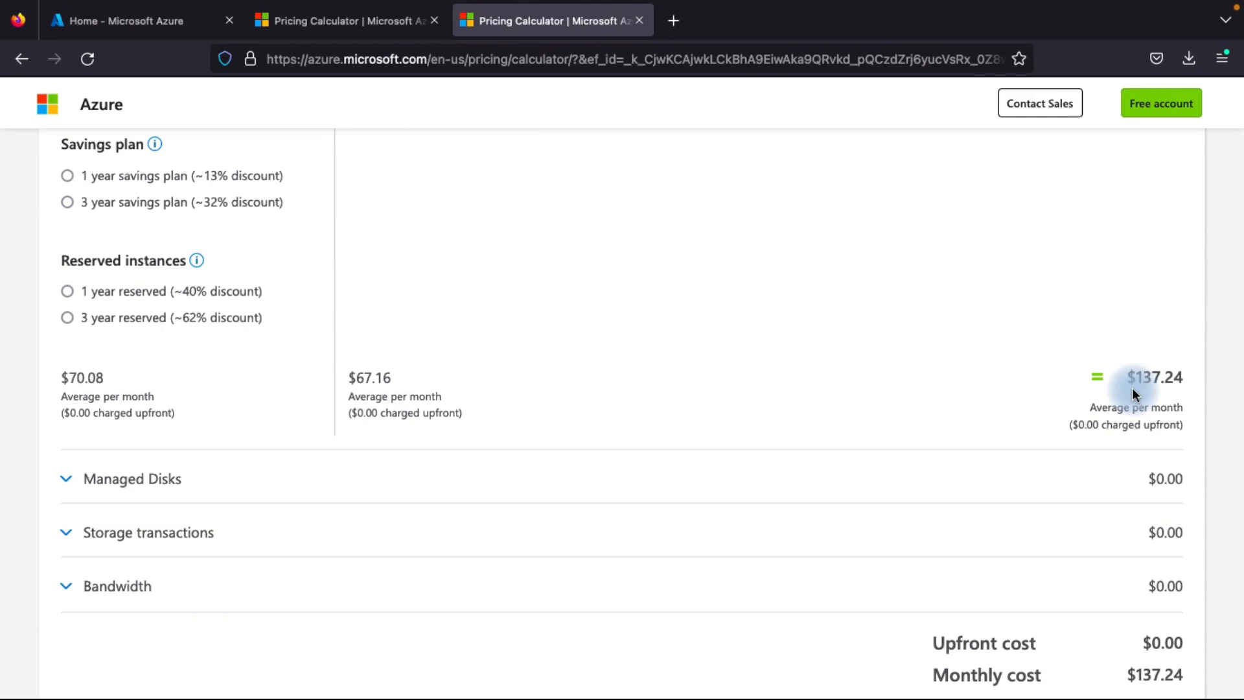
scroll(729, 250, up, 15)
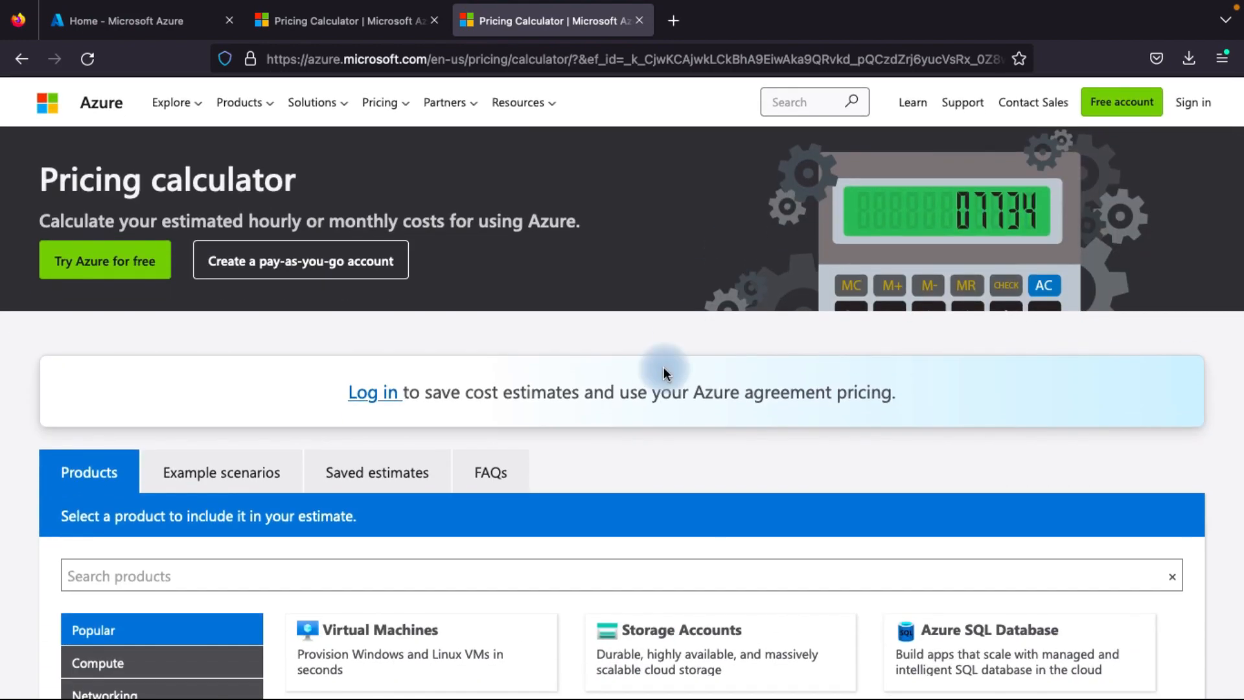
scroll(655, 391, down, 3)
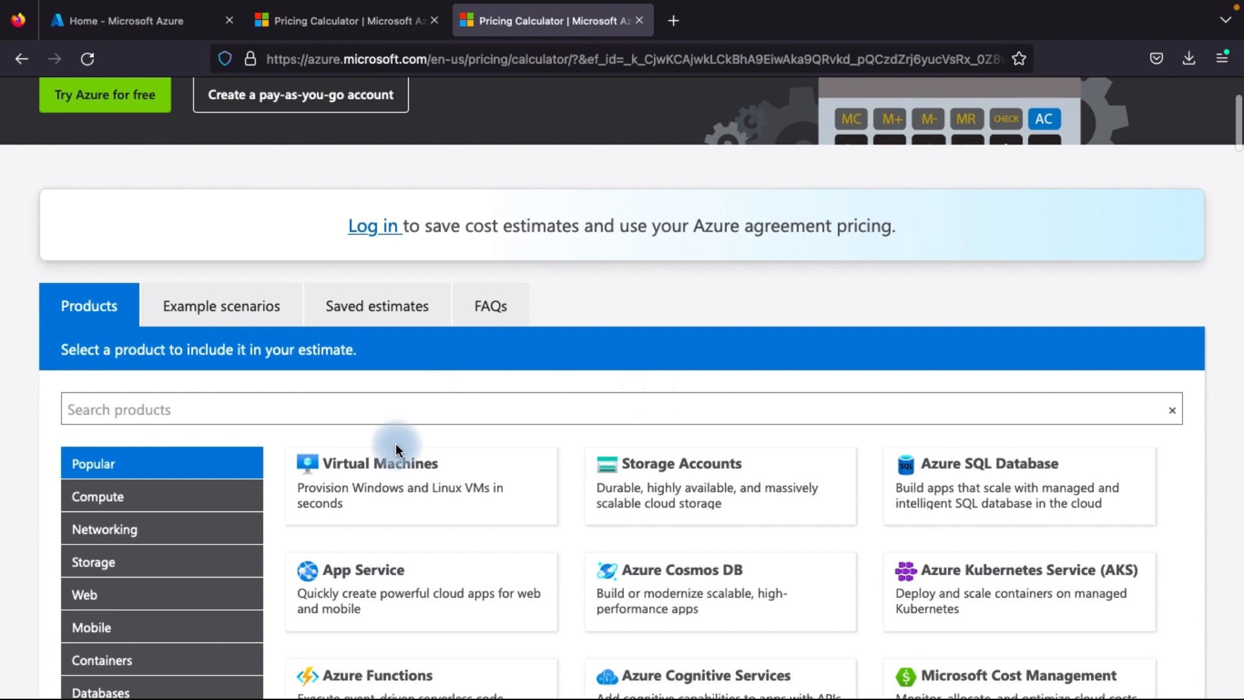
scroll(397, 450, down, 4)
scroll(694, 329, up, 1)
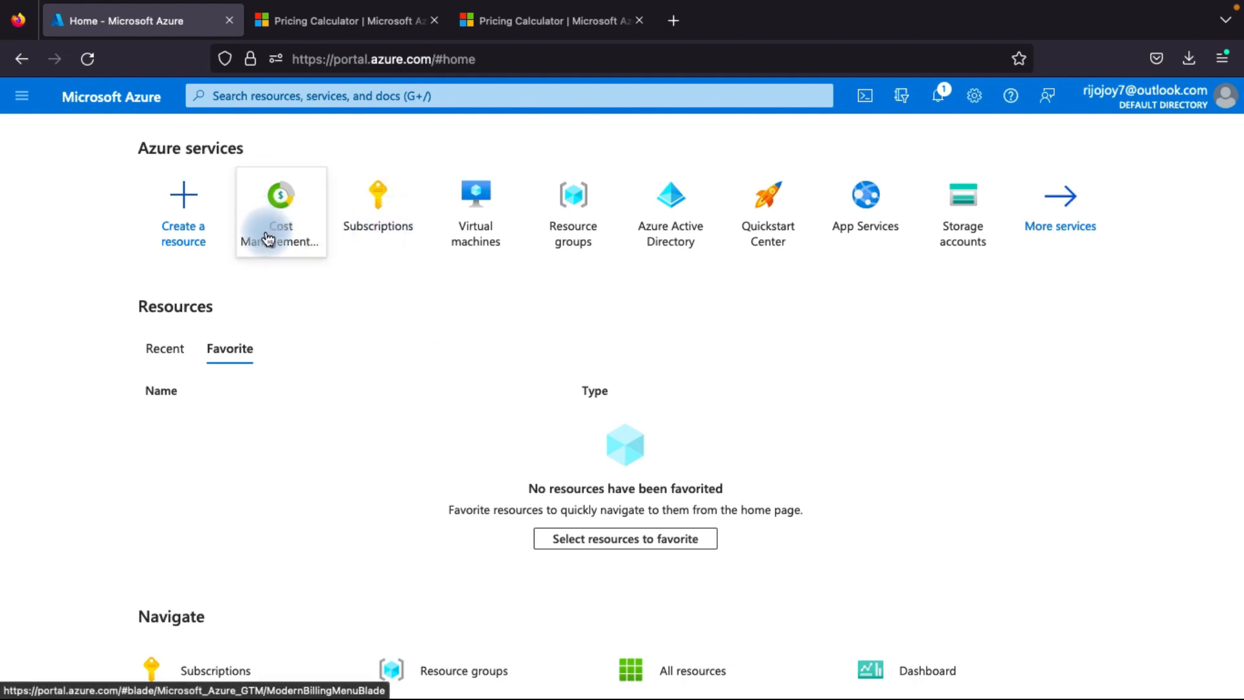
Switch to the Azure portal and open the activity log of the MSDN Platforms Subscription
mouse_move(269, 238)
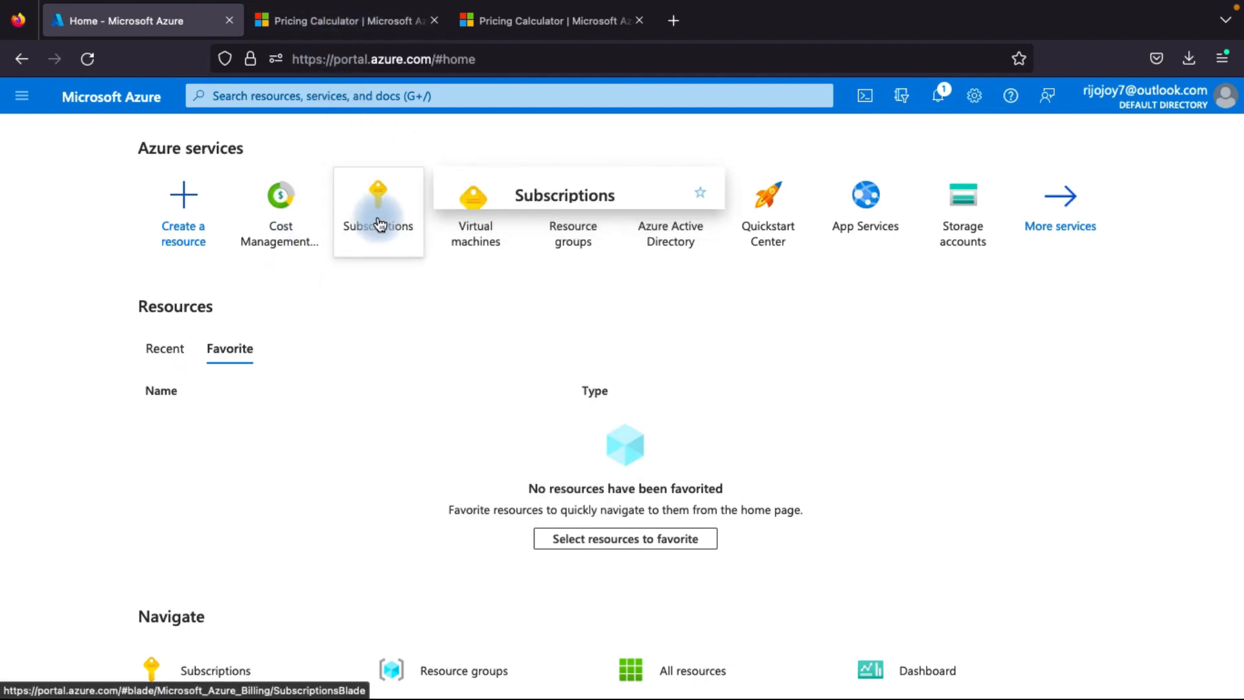
click(378, 222)
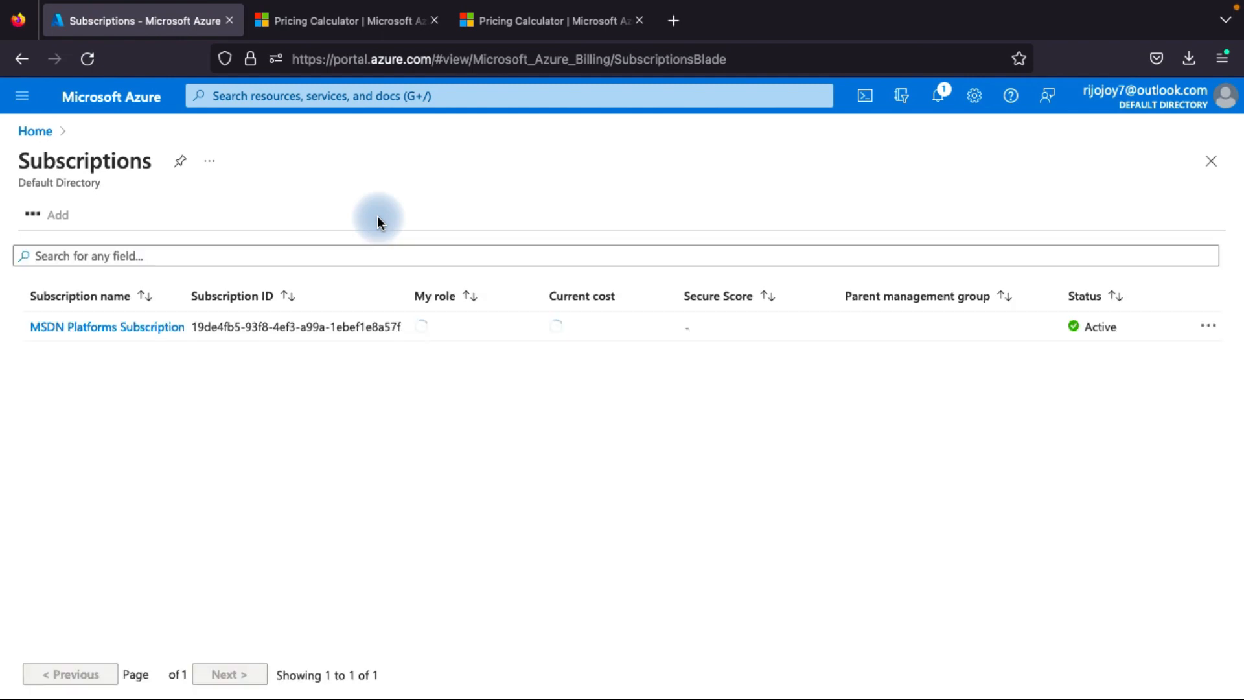
click(121, 332)
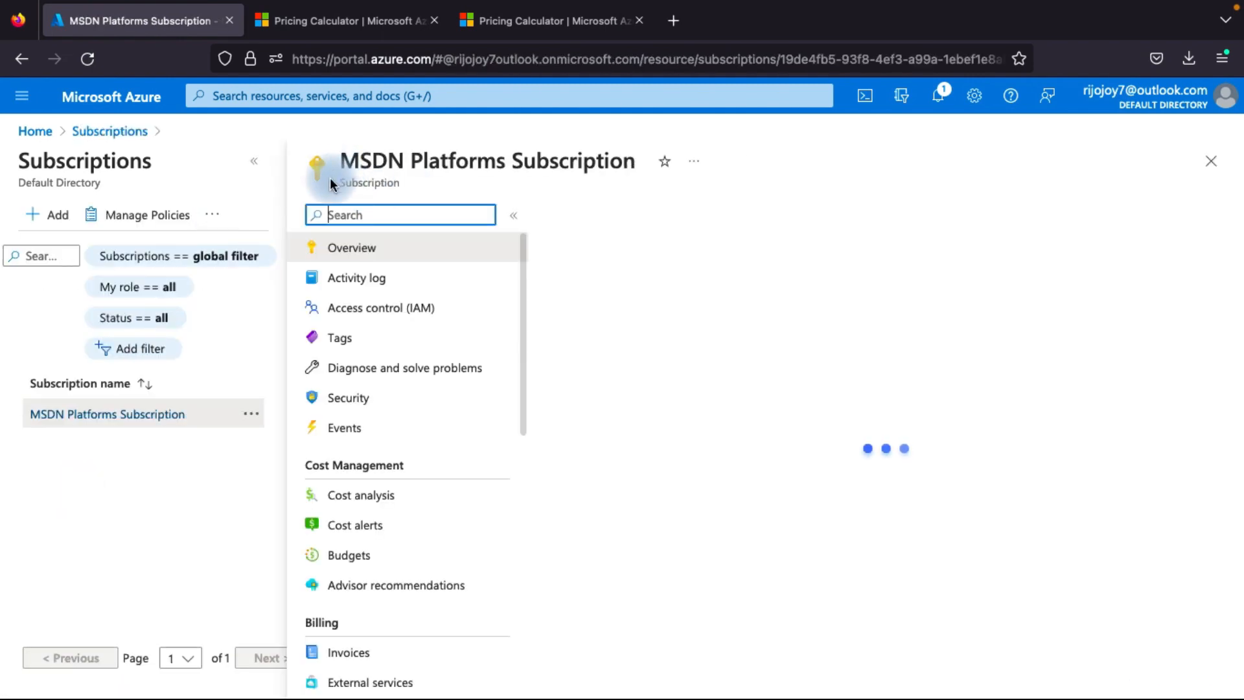
click(381, 288)
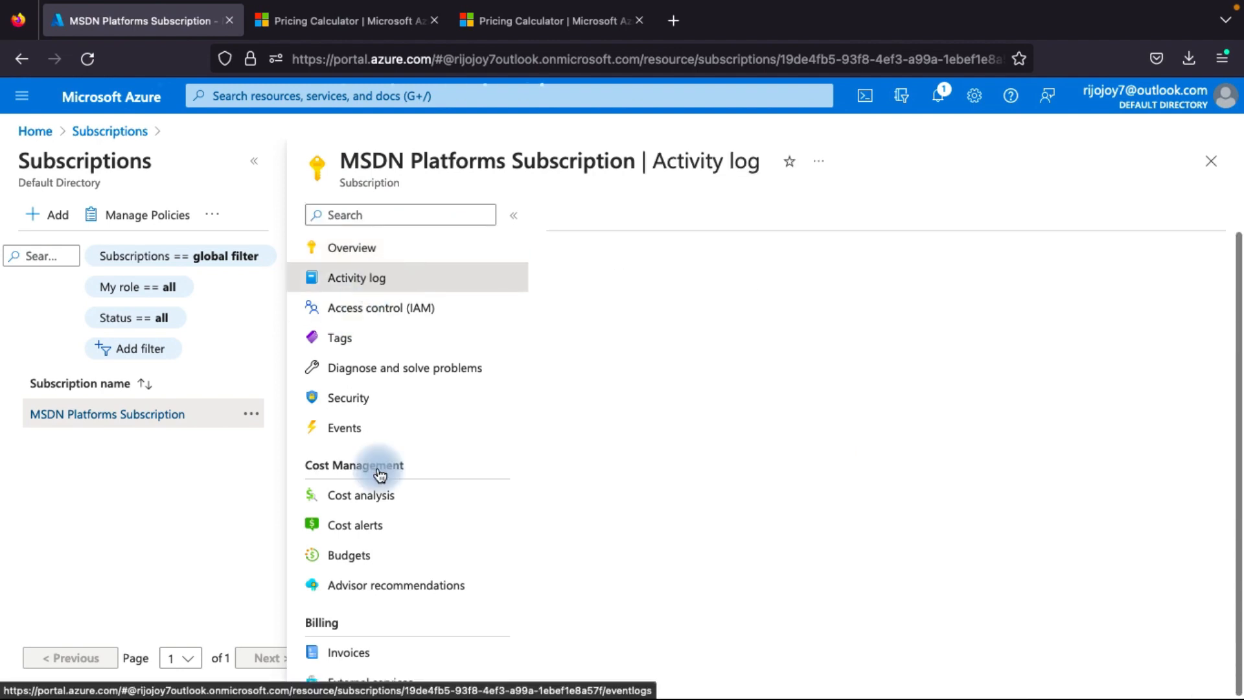
Collapse the subscriptions list and examine the cost analysis of the MSDN Platforms Subscription
scroll(373, 492, down, 3)
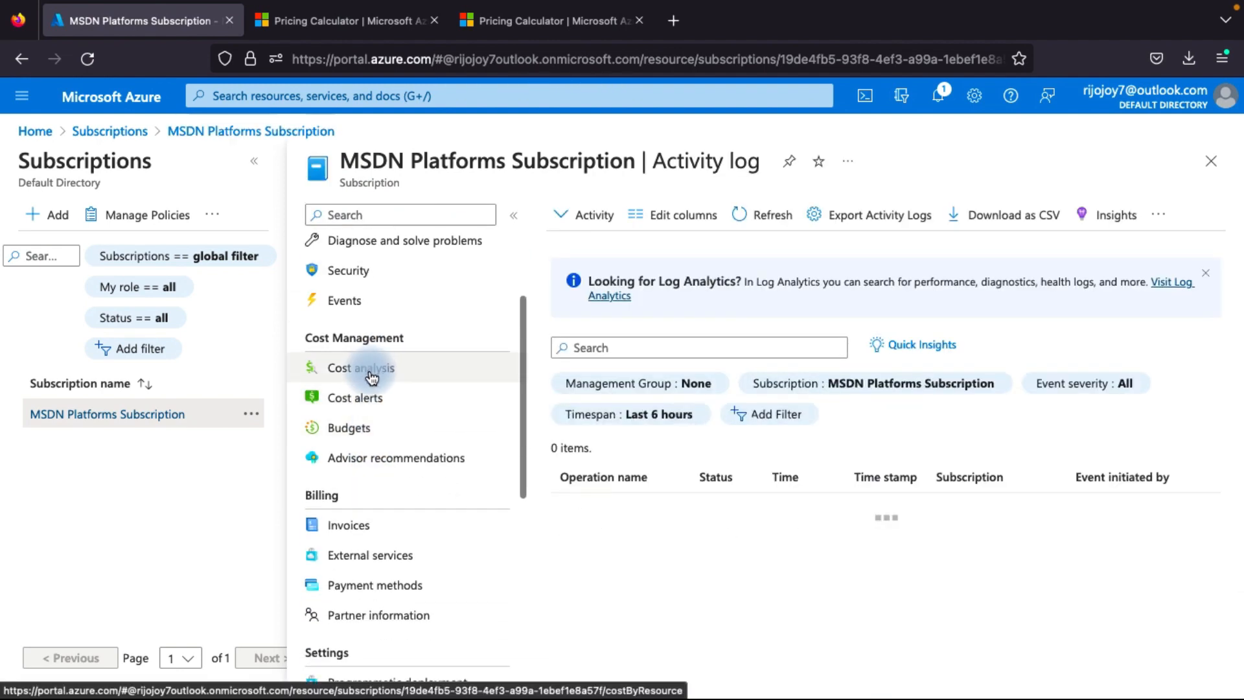
click(264, 171)
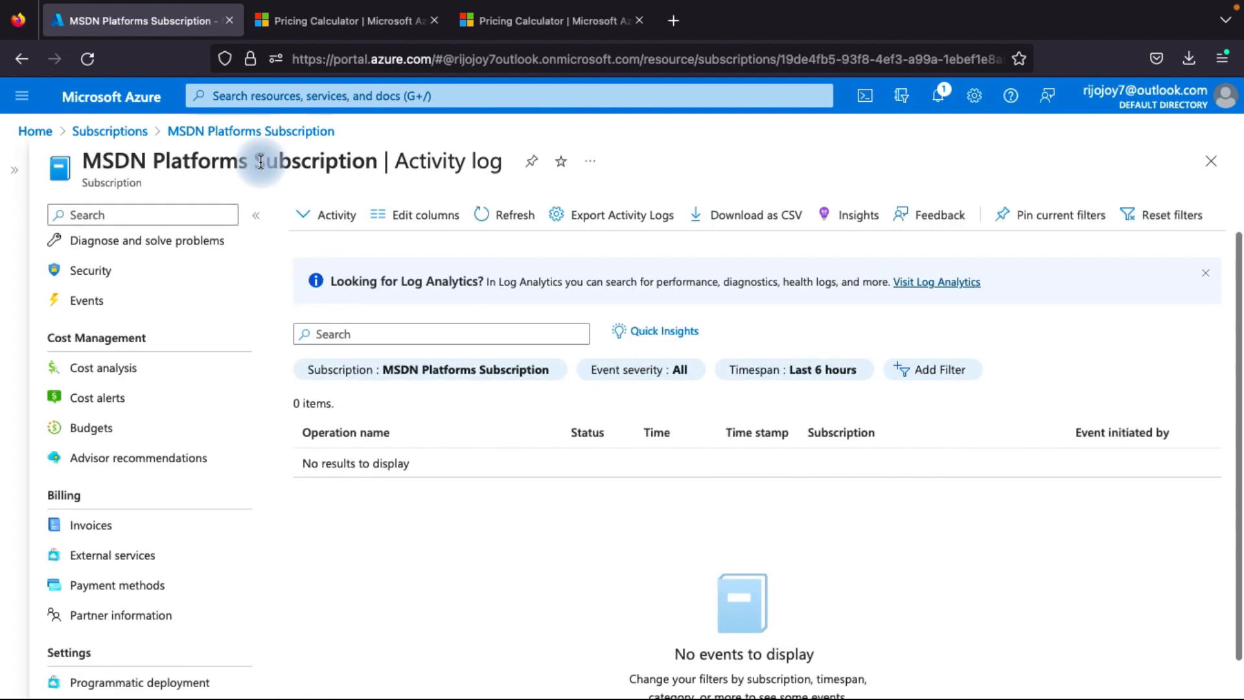
scroll(123, 538, down, 1)
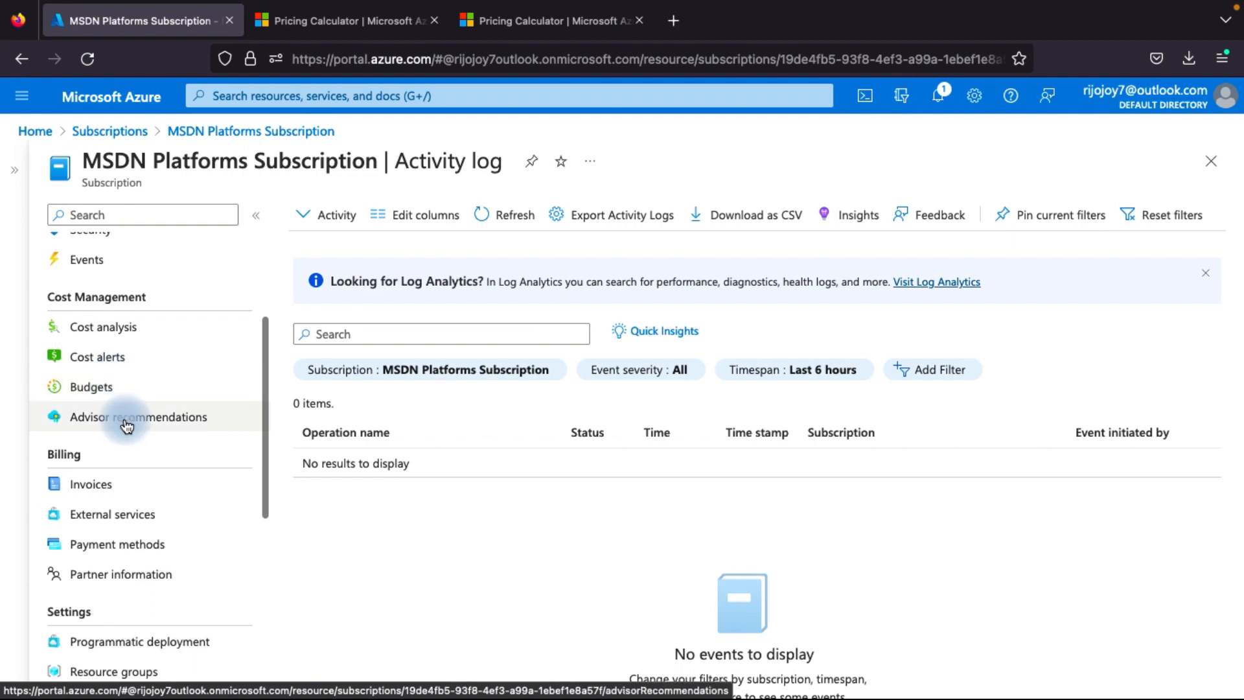
click(136, 330)
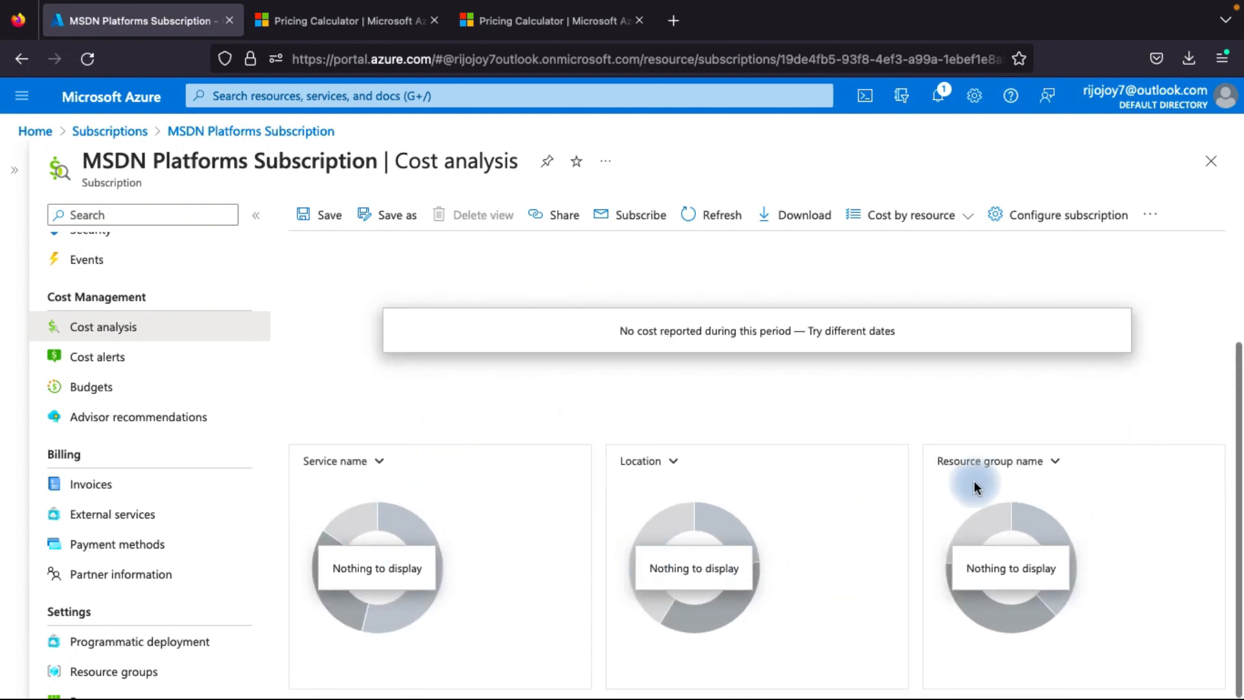
scroll(842, 445, up, 3)
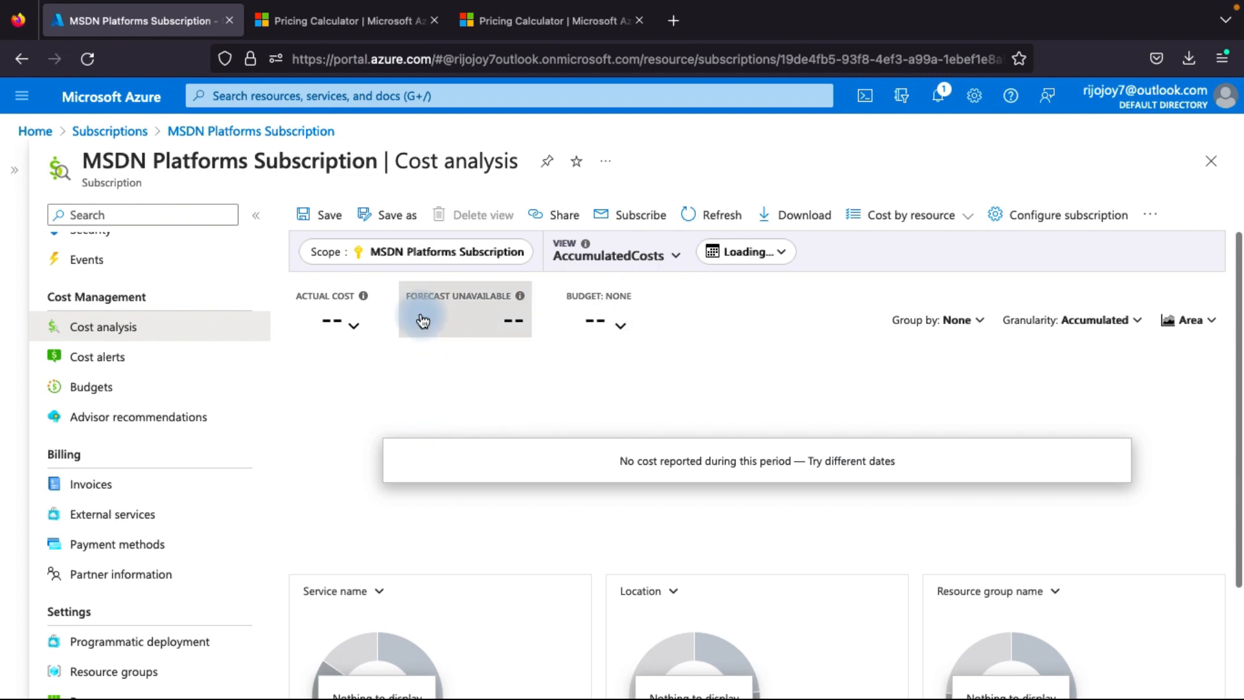
Examine the cost analysis download options, going through the Excel, CSV and PNG formats and the export scheduling, and close them
click(809, 218)
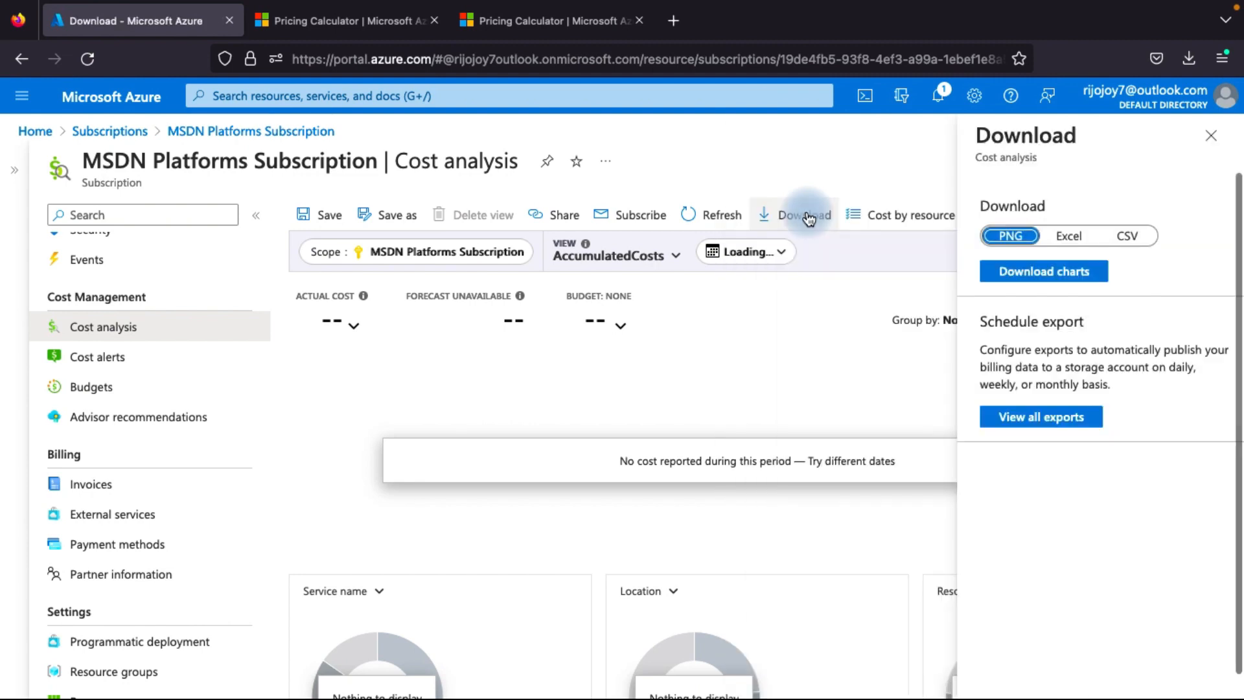
click(1080, 238)
click(1126, 236)
click(1008, 238)
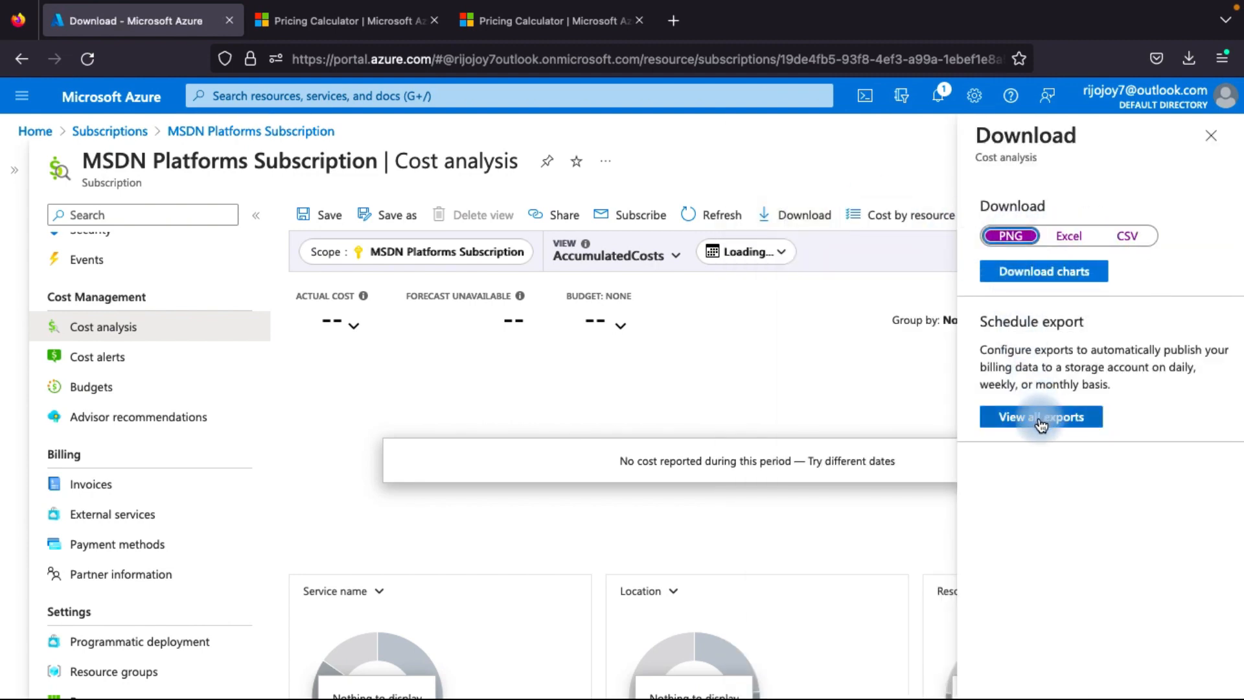
click(1027, 285)
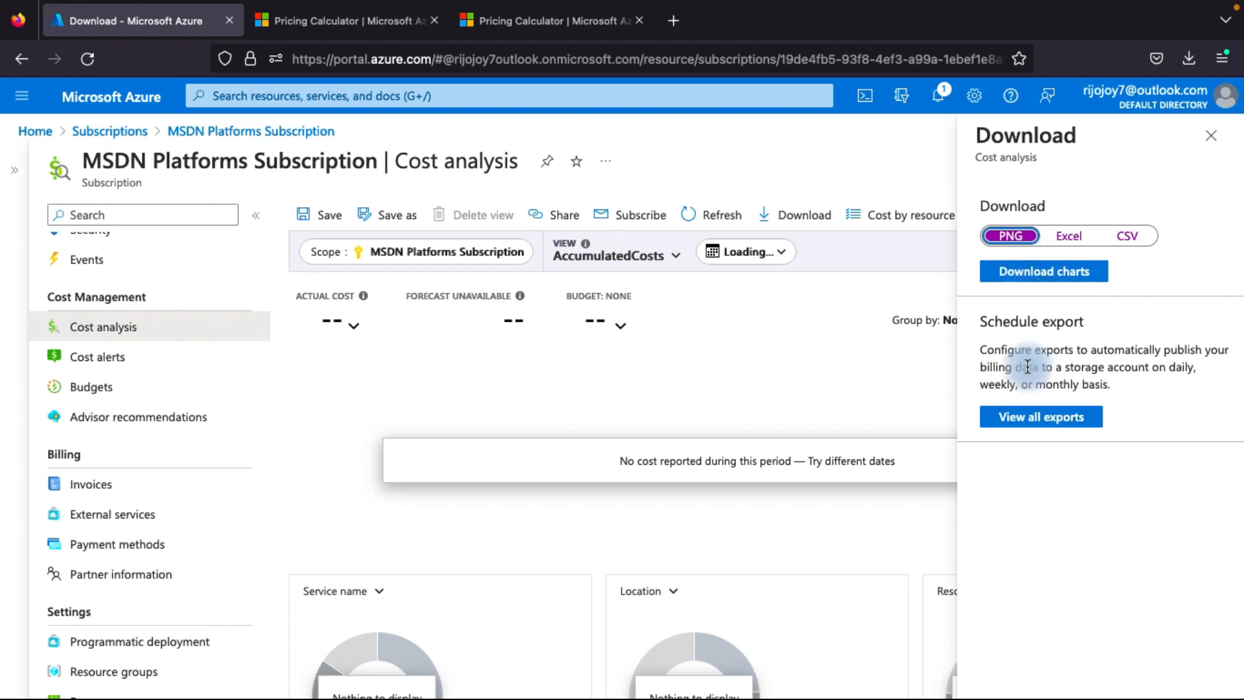
click(1028, 429)
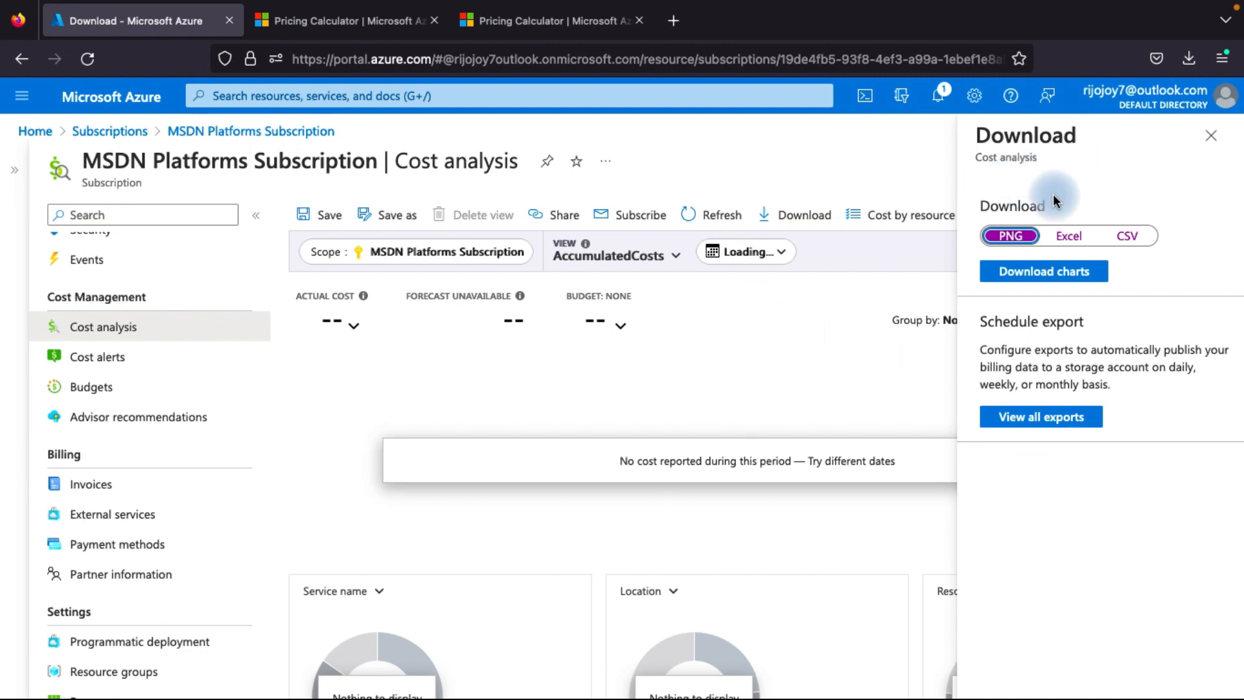
click(1209, 137)
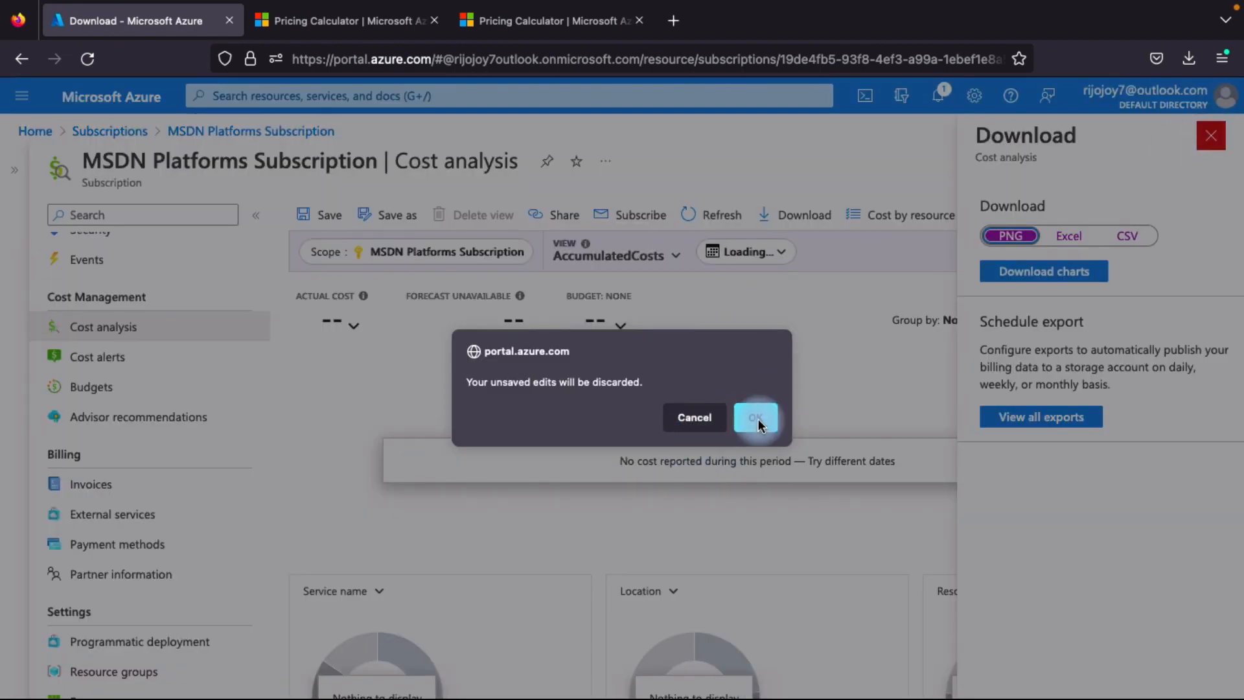
click(772, 421)
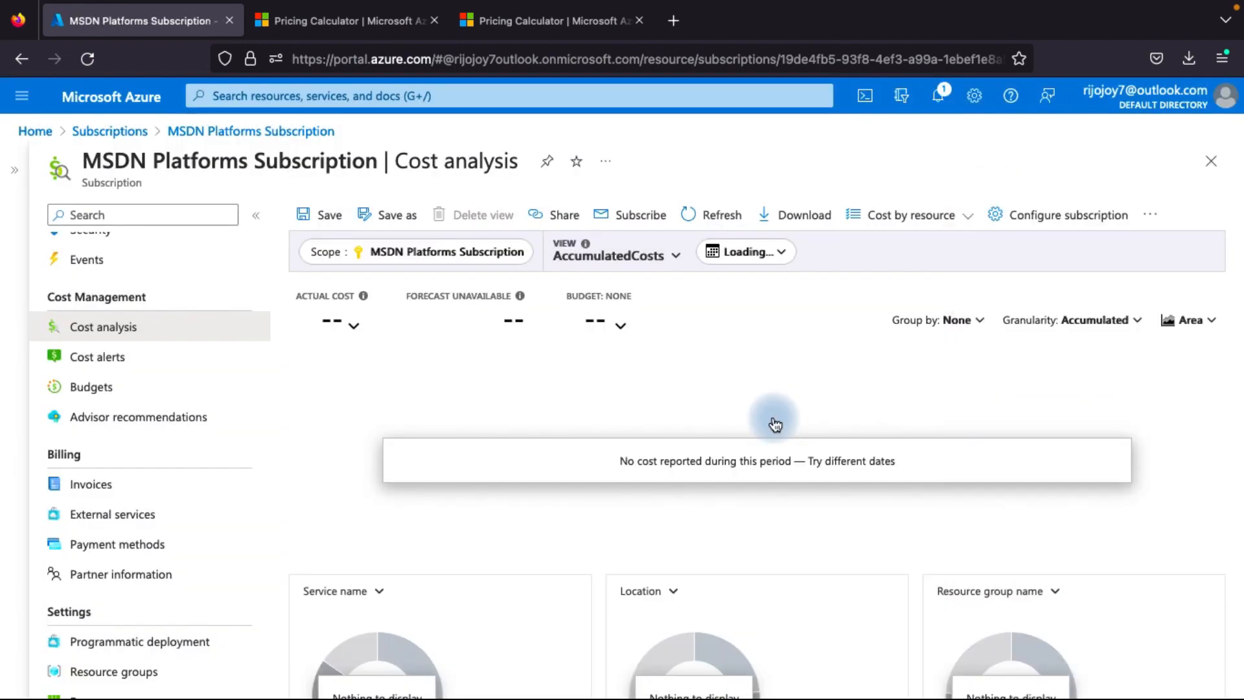
Open the budgets page of the MSDN Platforms Subscription
scroll(200, 395, down, 1)
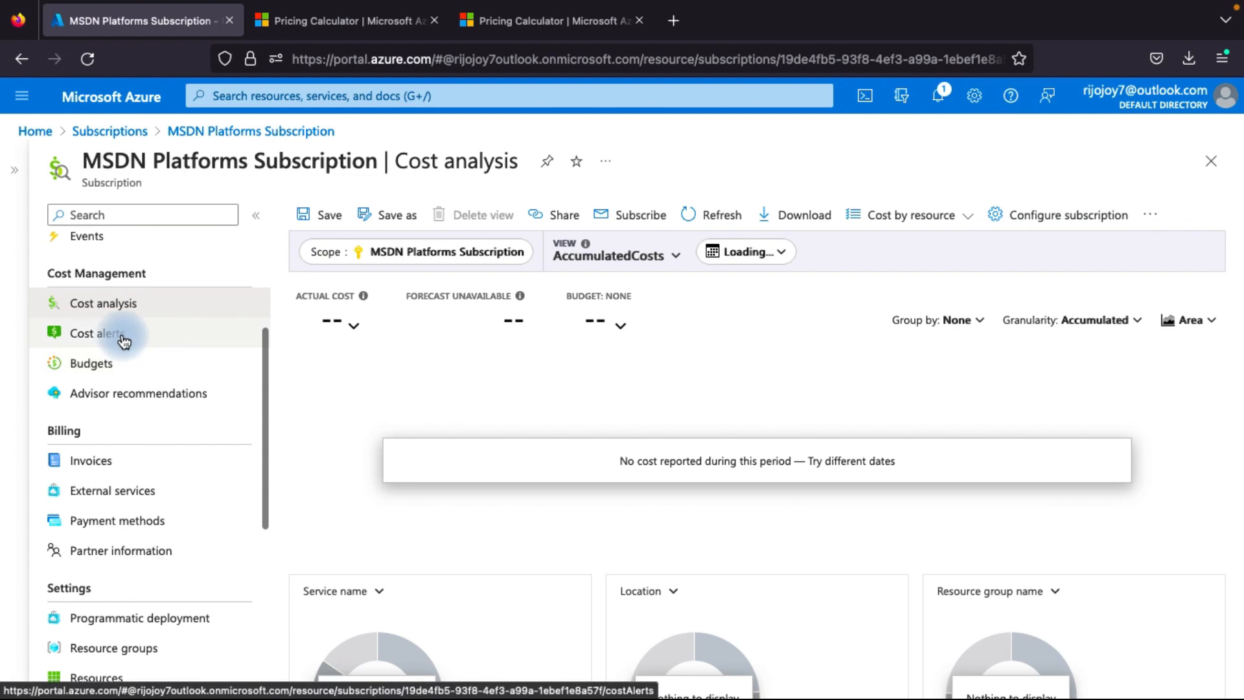
click(119, 371)
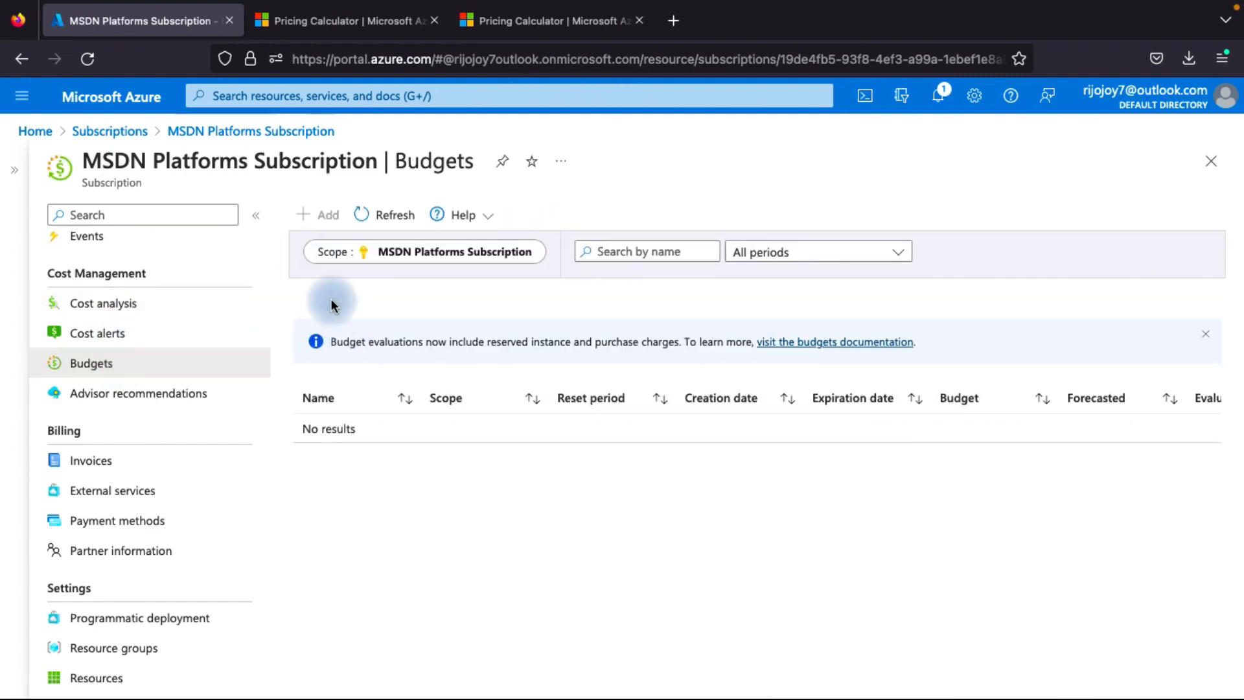
Start a new budget for the MSDN Platforms Subscription and enter a unique budget name
click(329, 218)
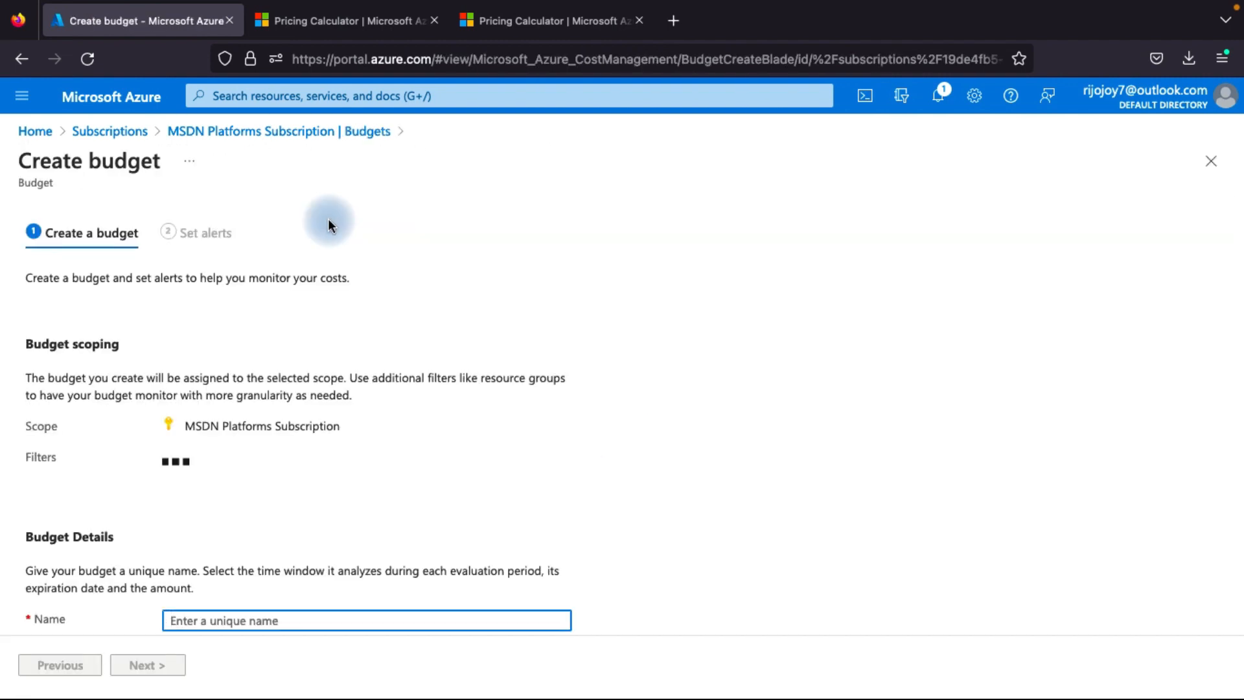
scroll(316, 347, down, 3)
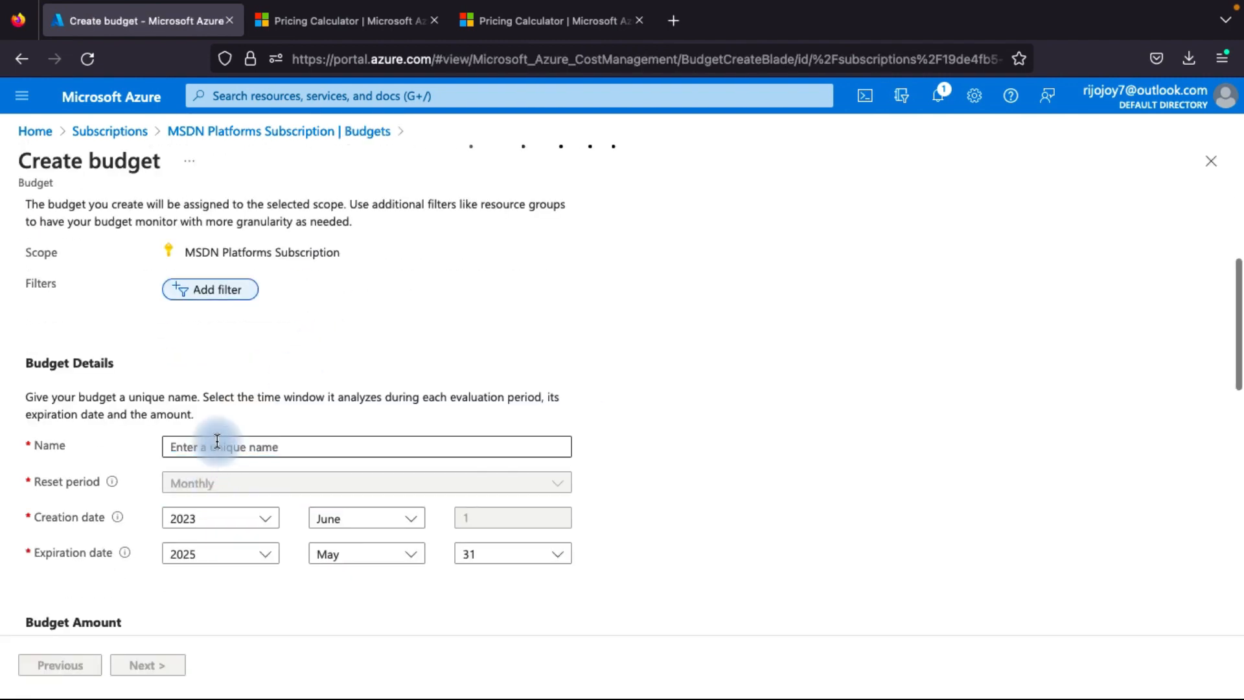
click(215, 446)
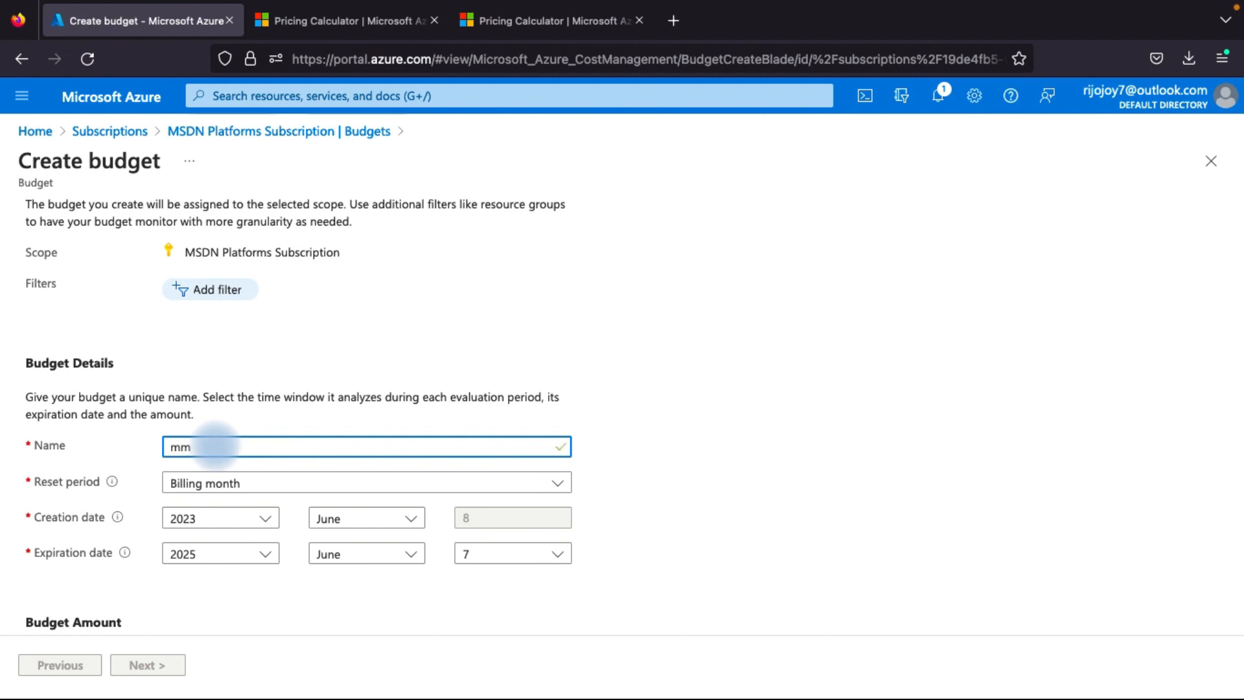
text(RIjo)
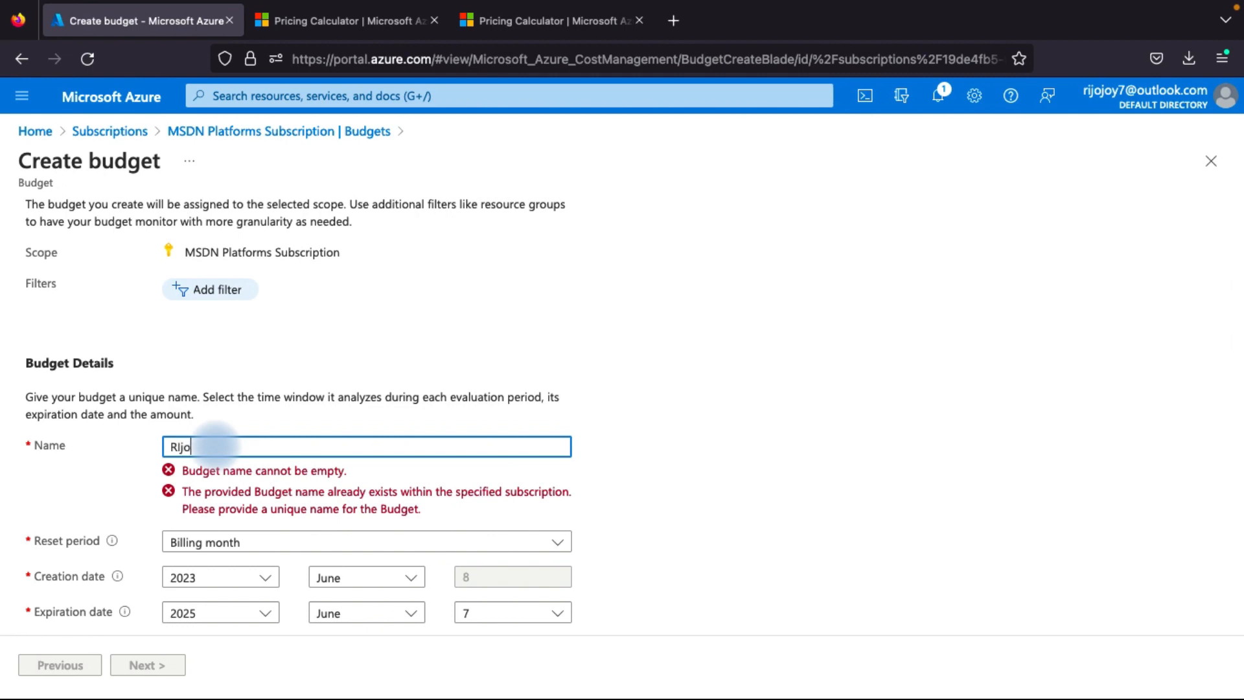
text(skillbugdegtmonth)
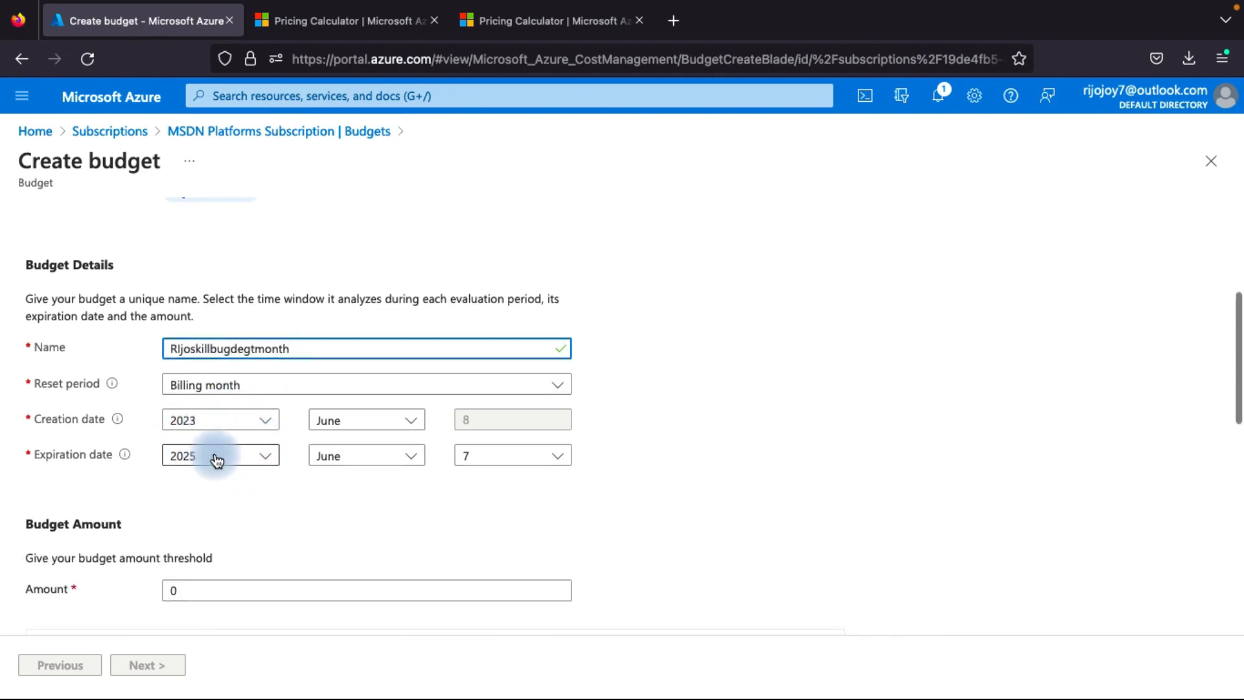
Set the budget amount to 120, review the monthly cost data view and continue to the alert settings
scroll(219, 466, down, 2)
click(217, 500)
text(12)
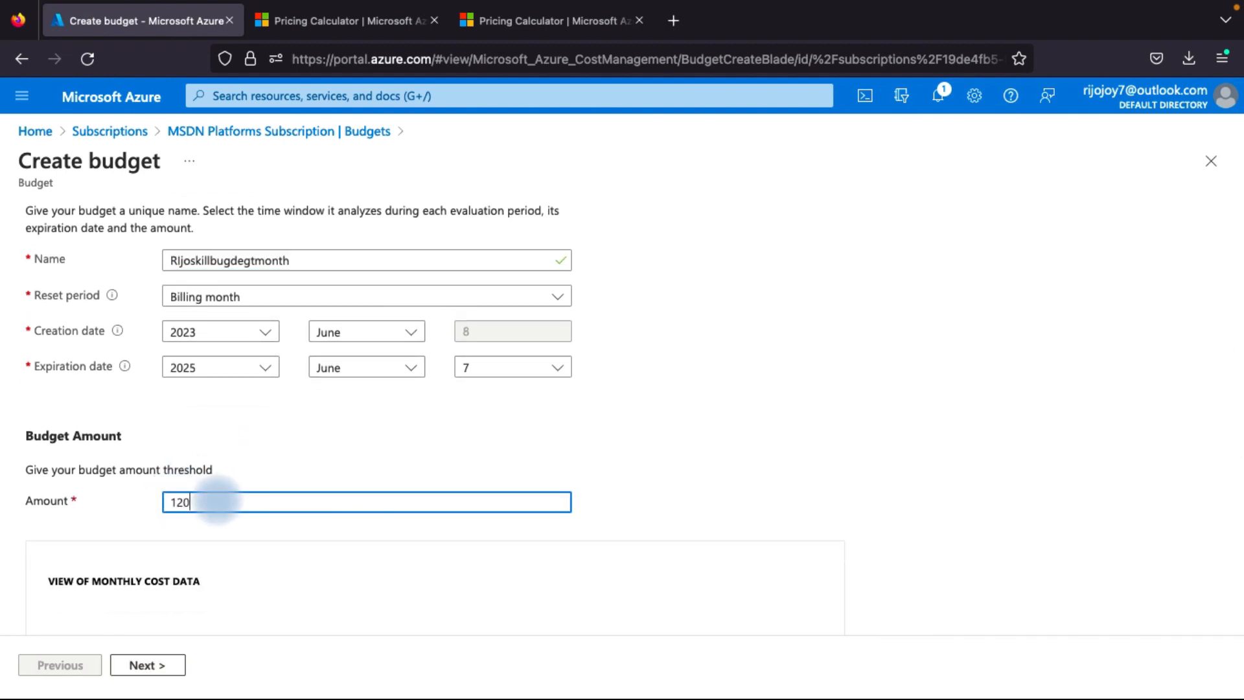
scroll(233, 546, down, 4)
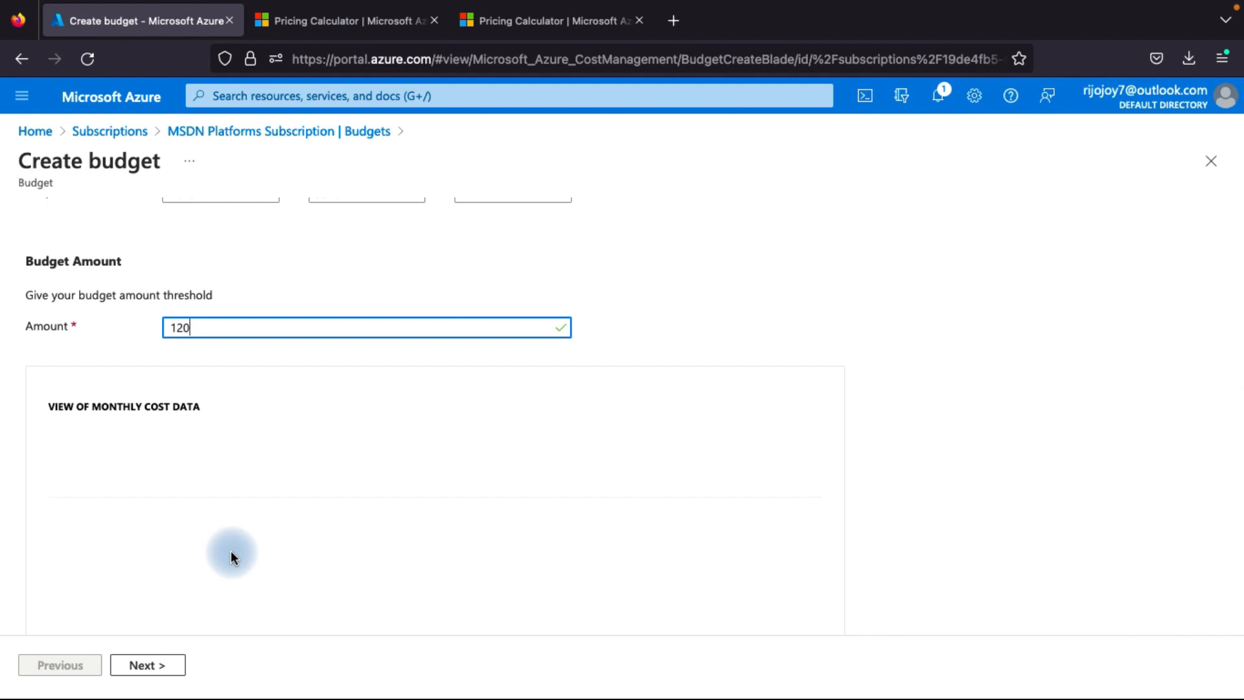
scroll(230, 550, down, 5)
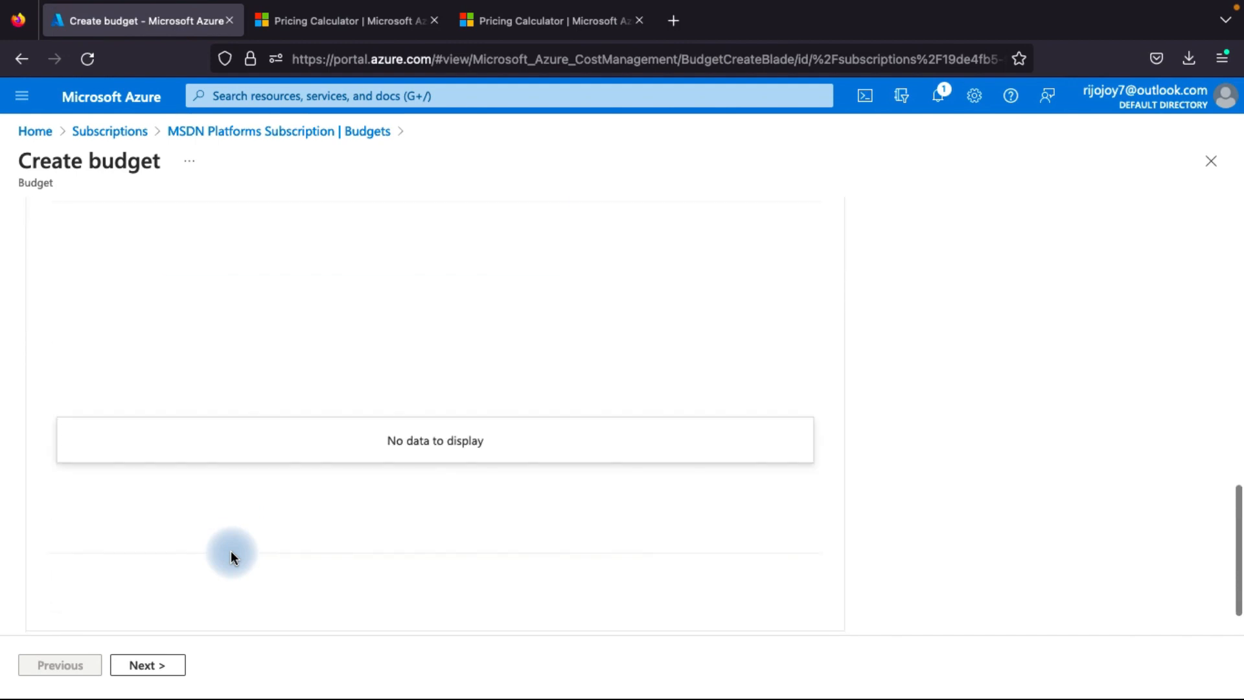
scroll(212, 519, up, 4)
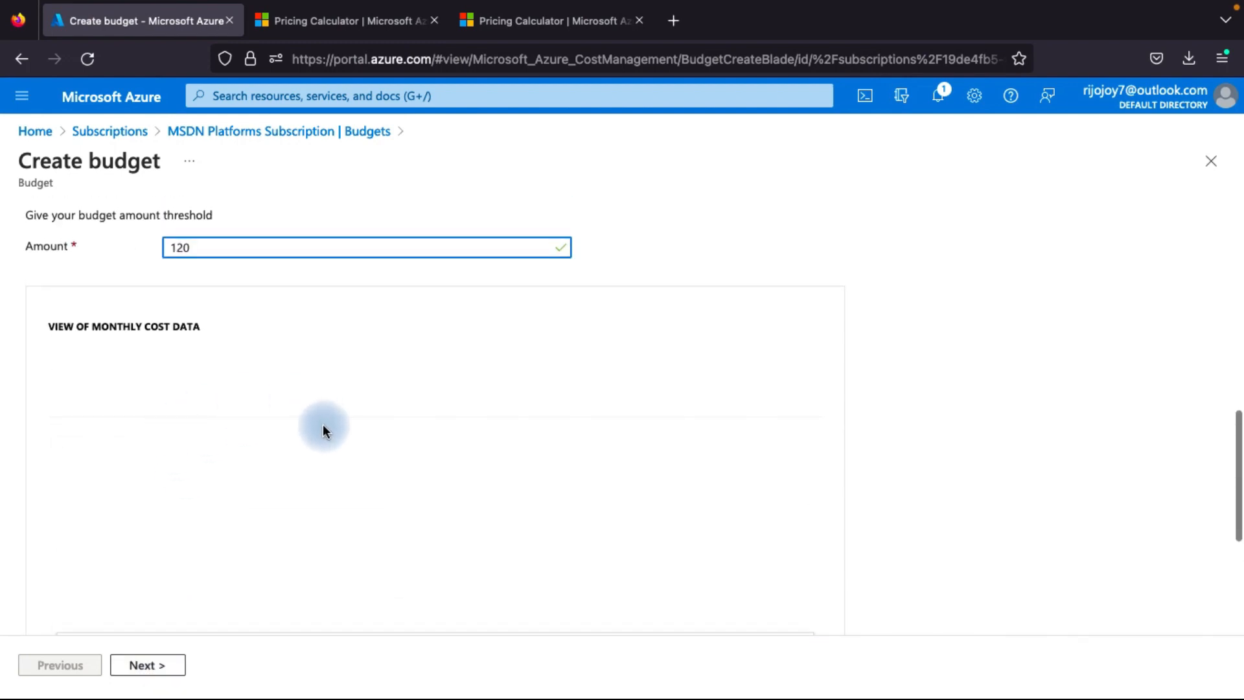
scroll(336, 401, down, 1)
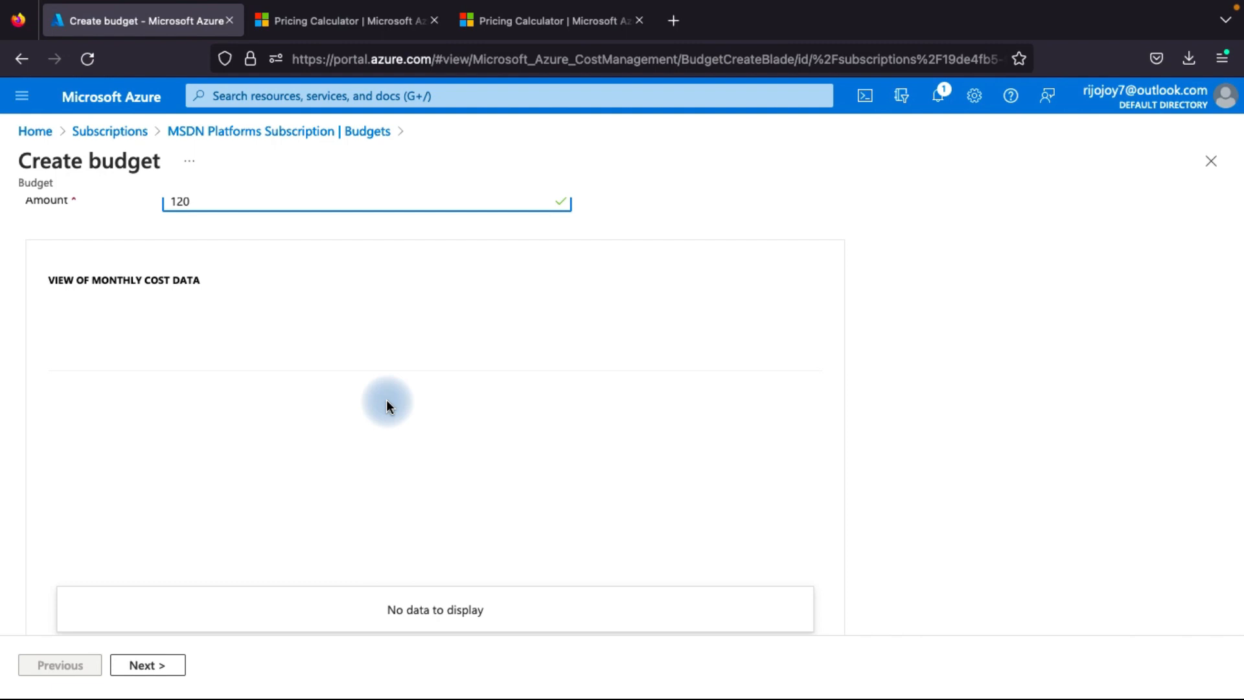
scroll(234, 343, down, 2)
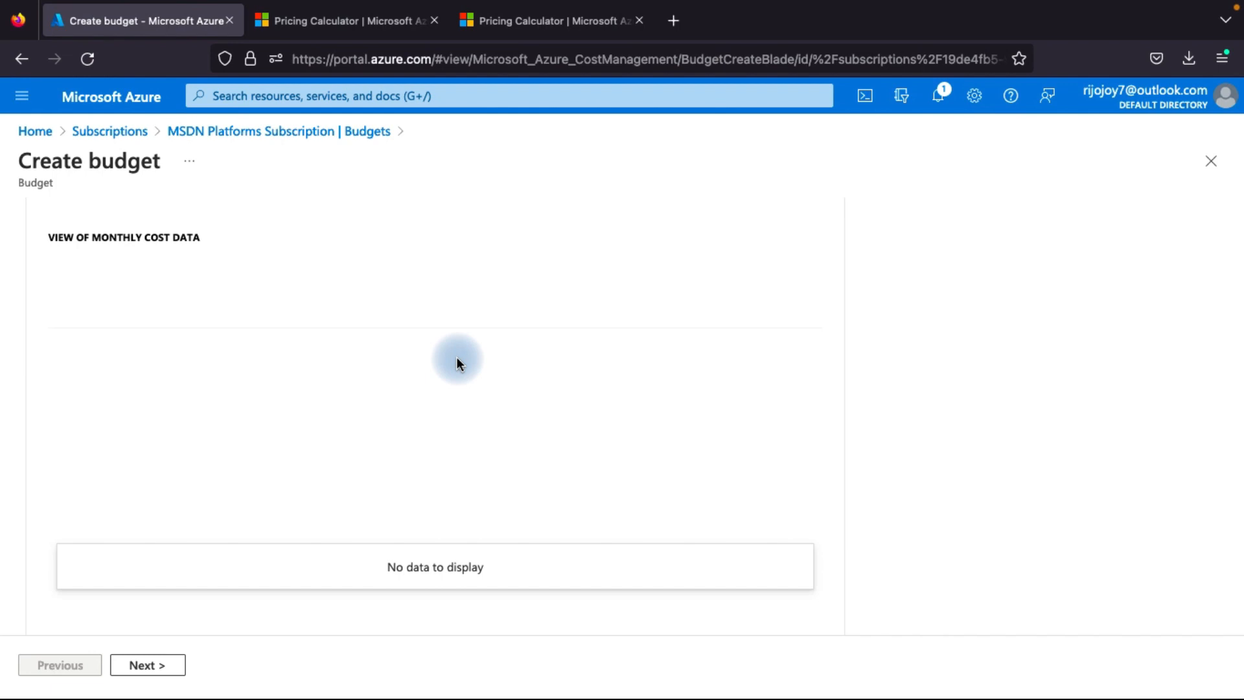
scroll(456, 358, up, 2)
scroll(456, 358, down, 5)
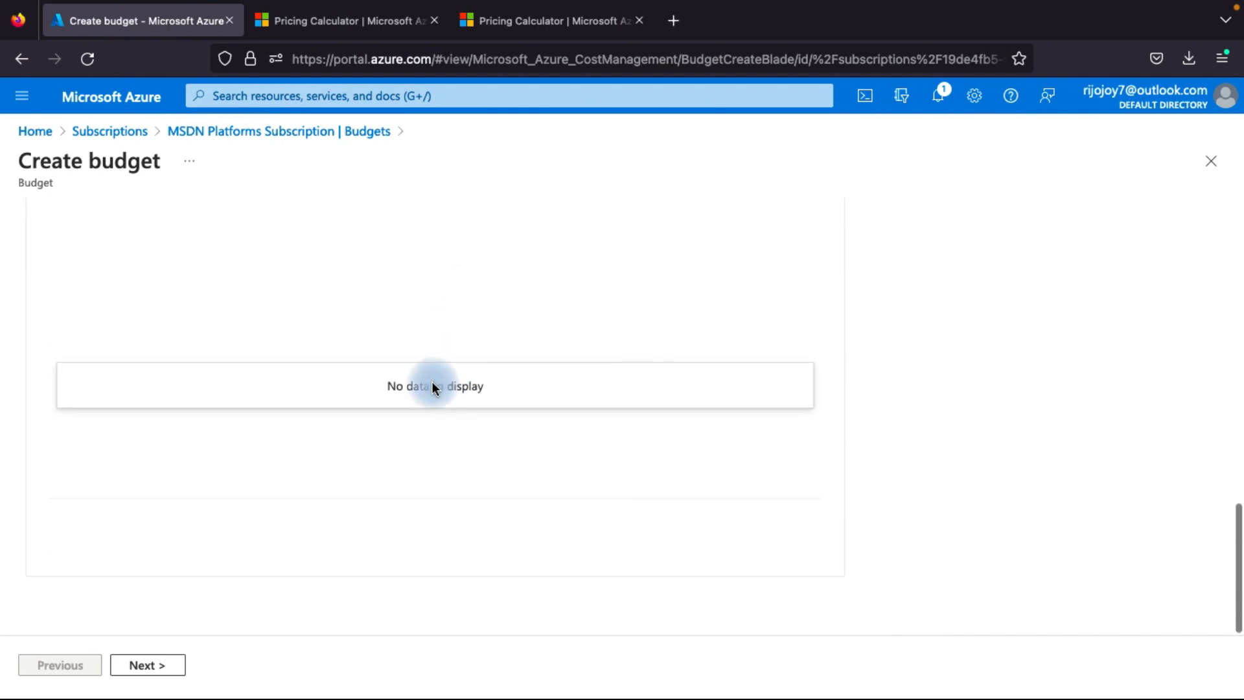
click(171, 665)
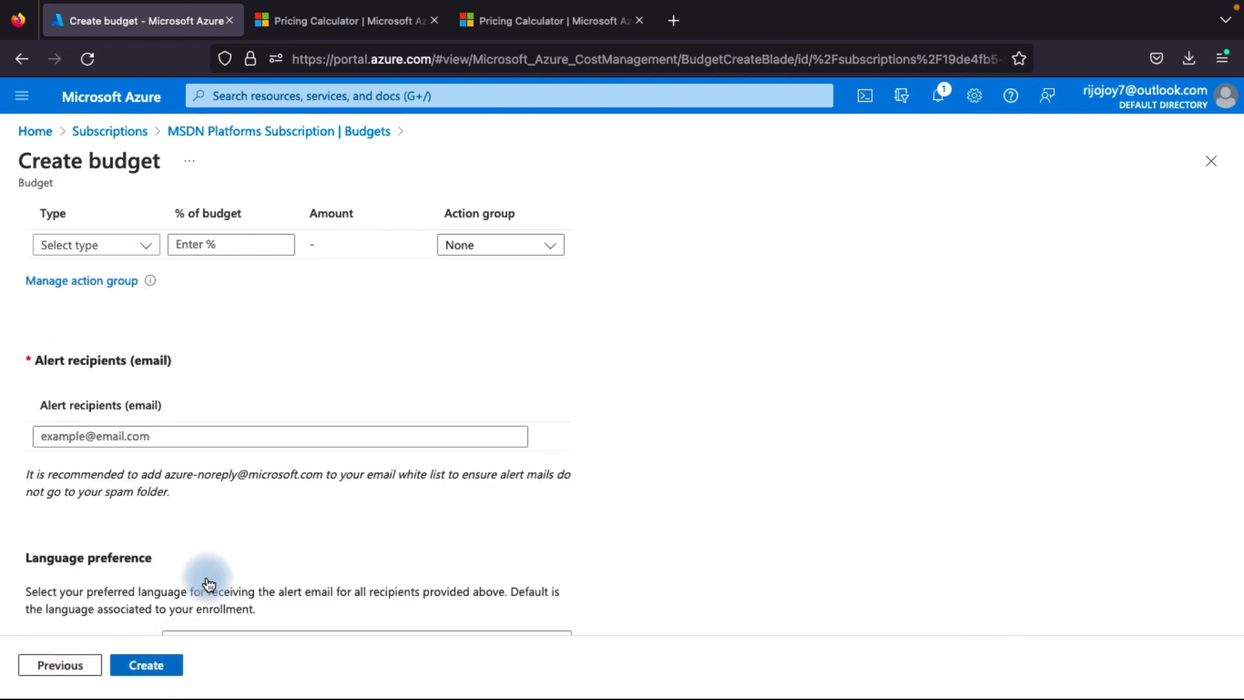
Add an alert condition of type Actual at 90% of the budget with the action group set to None
scroll(288, 464, up, 3)
scroll(83, 293, up, 3)
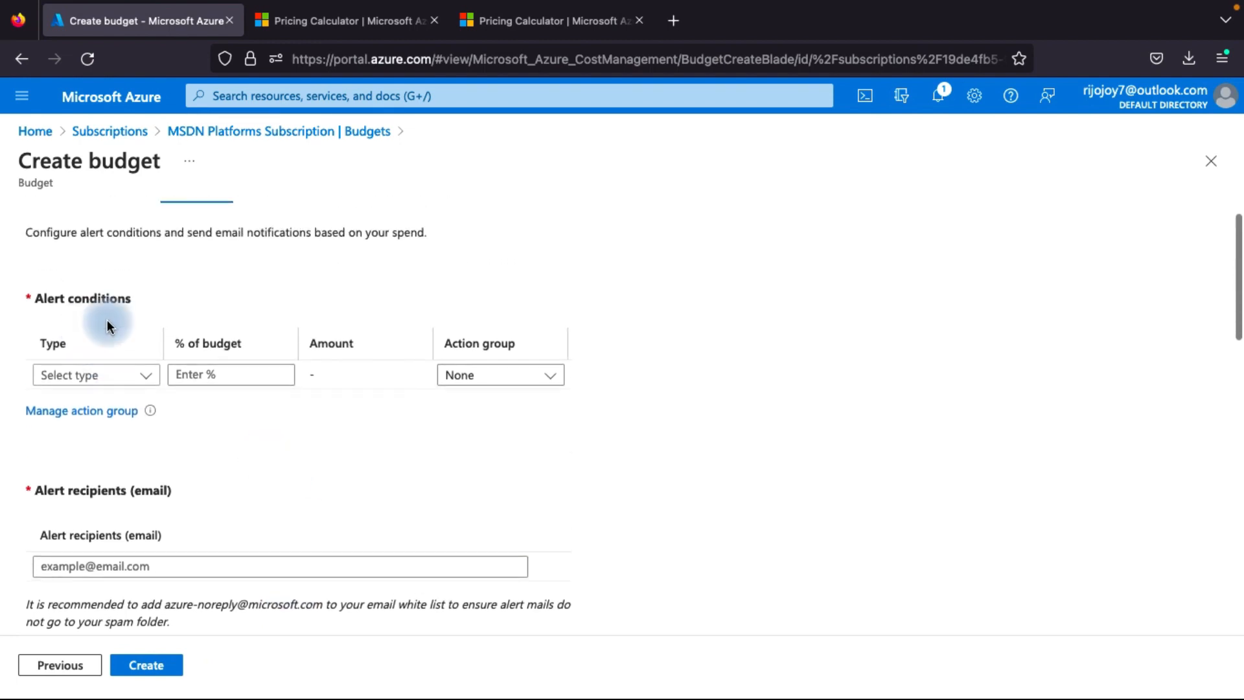
click(115, 423)
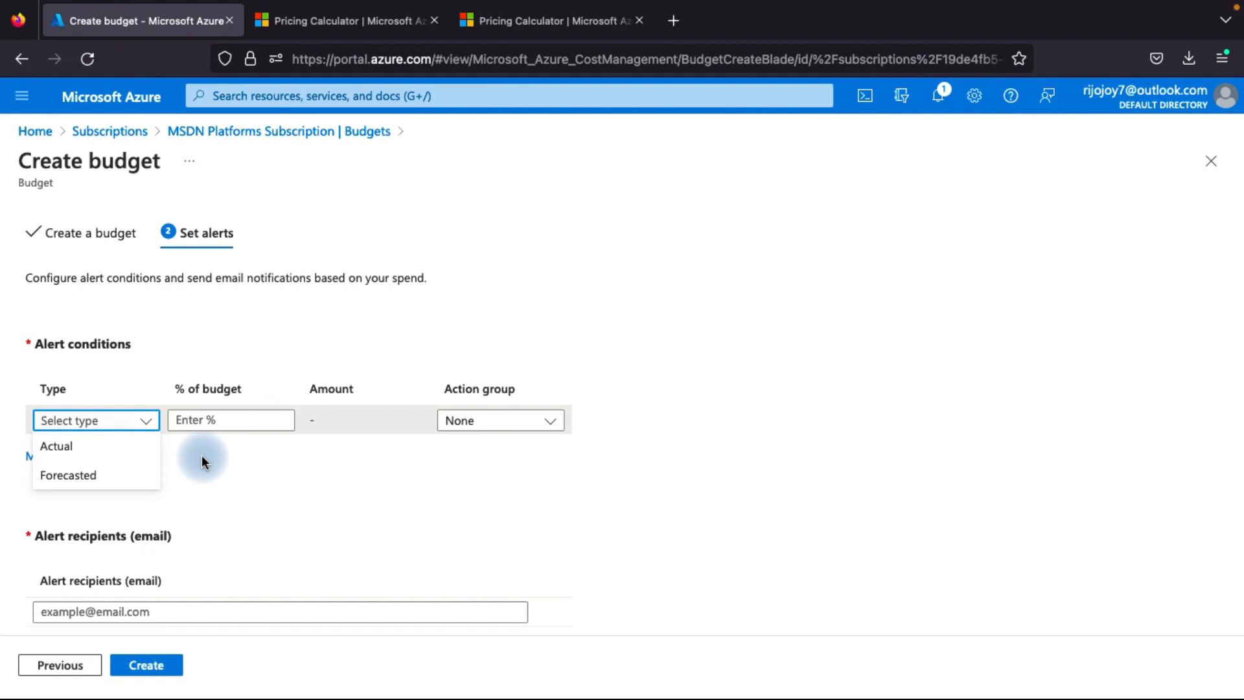
click(91, 448)
click(203, 419)
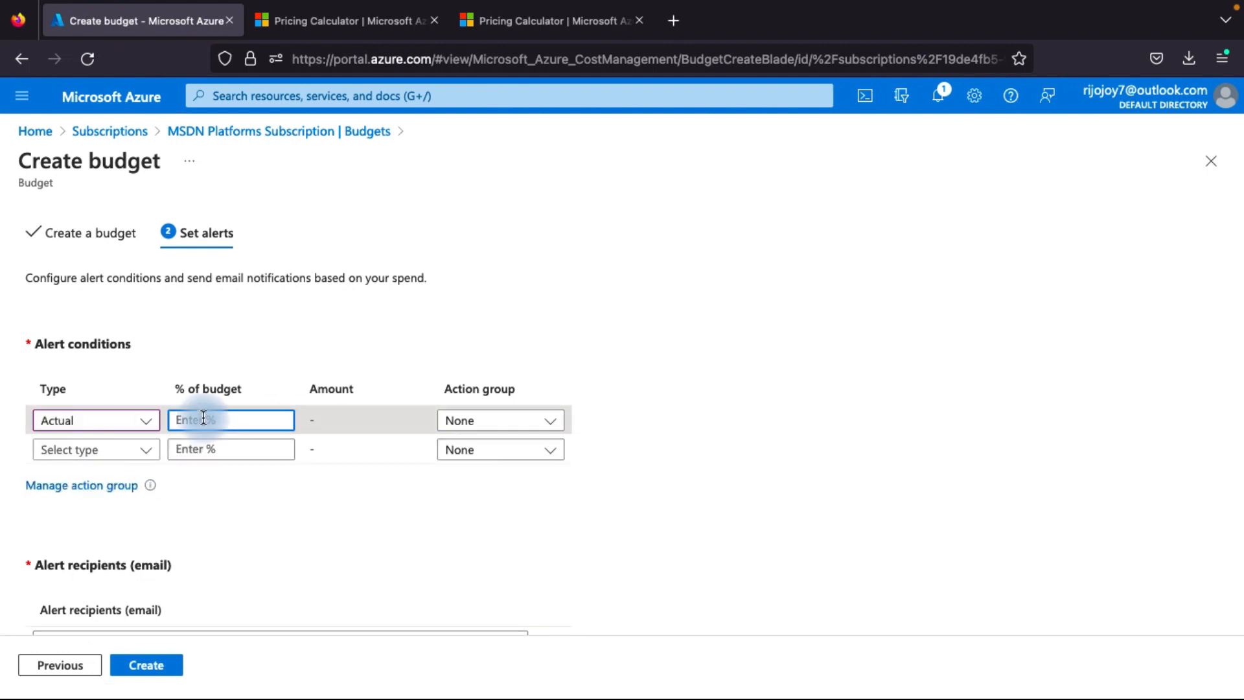
text(90)
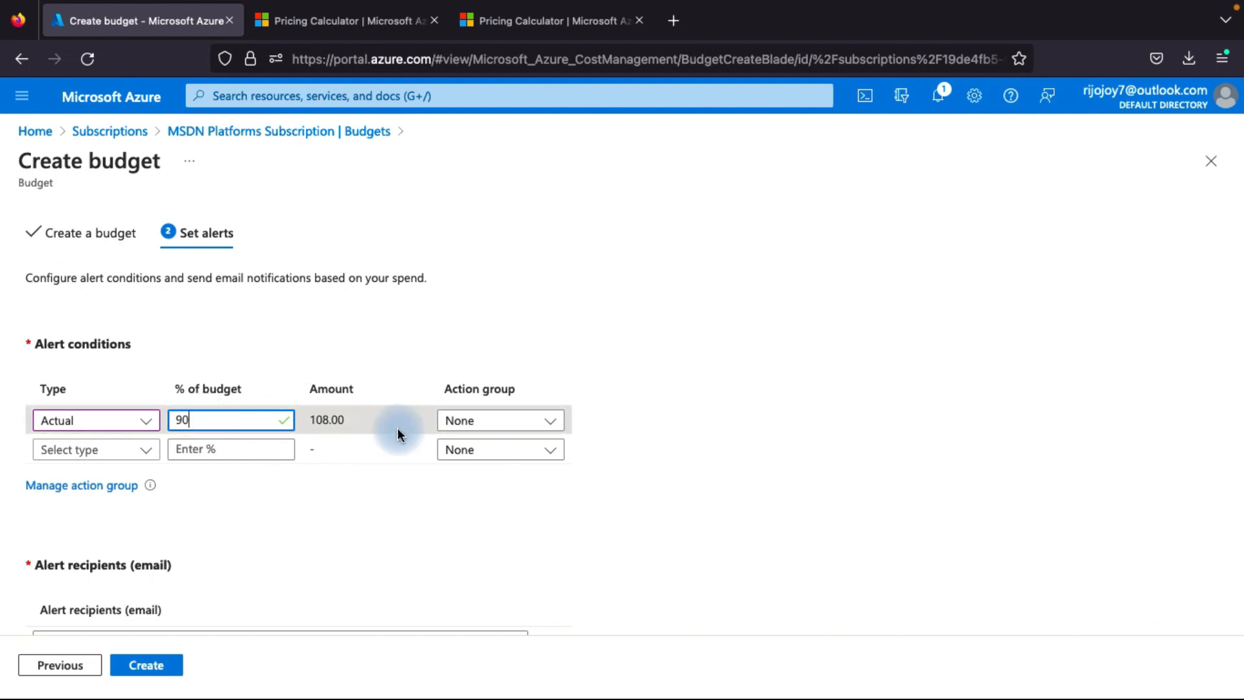
scroll(415, 460, down, 1)
scroll(414, 461, down, 1)
click(504, 338)
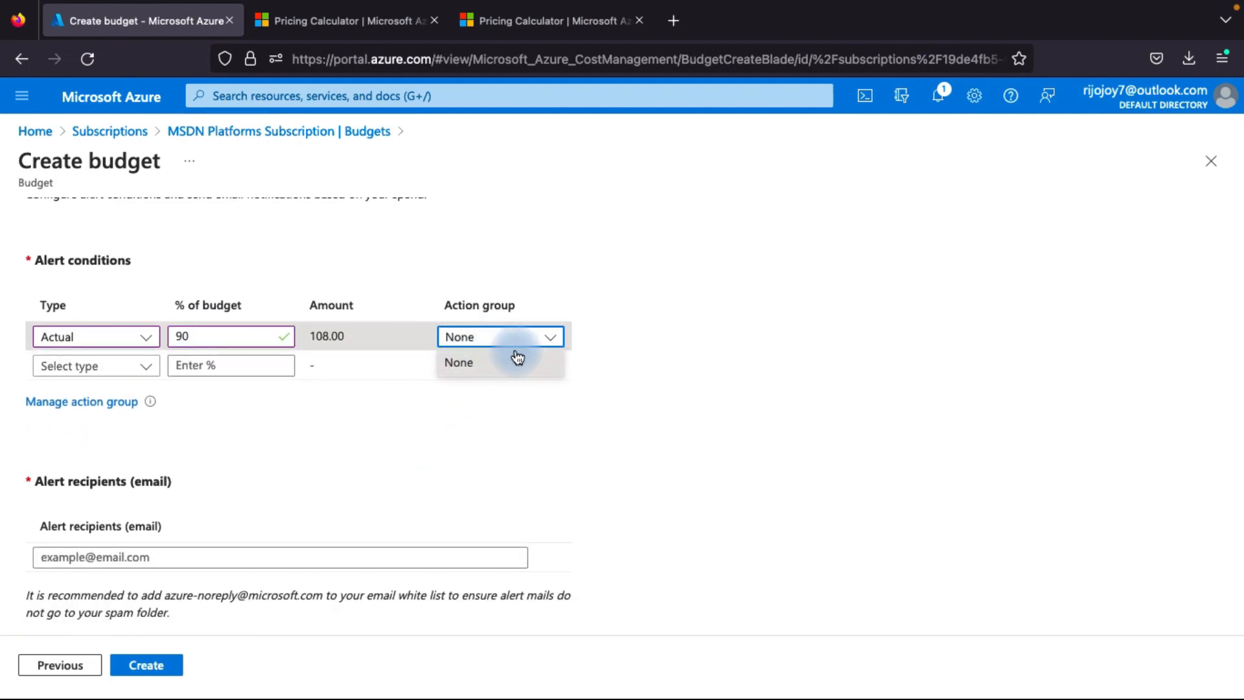
click(512, 359)
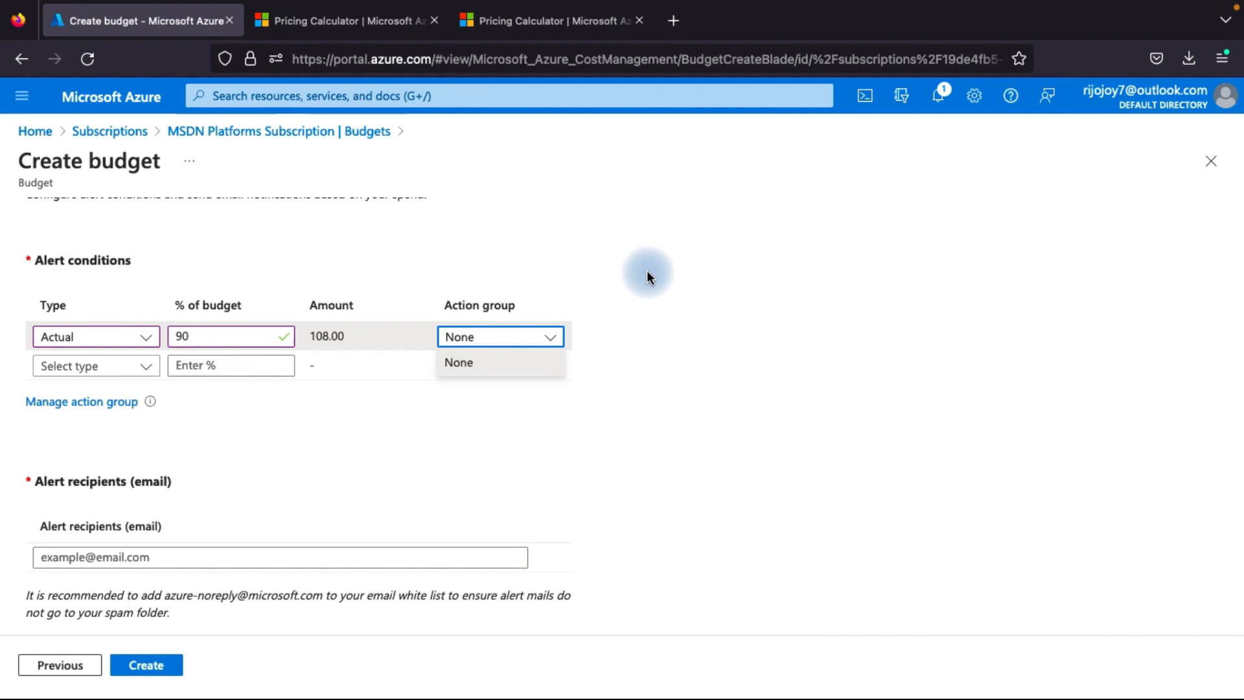
Start creating an action group from the budget's action group management and check for existing resource groups
click(114, 405)
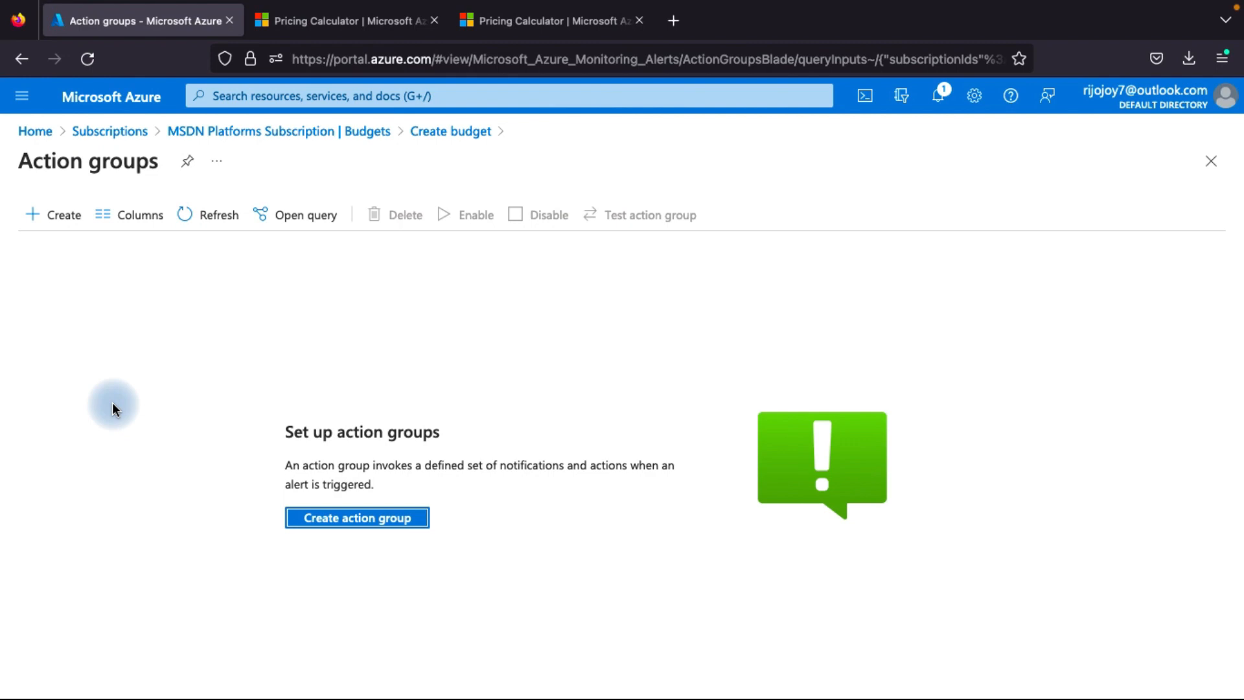
click(390, 518)
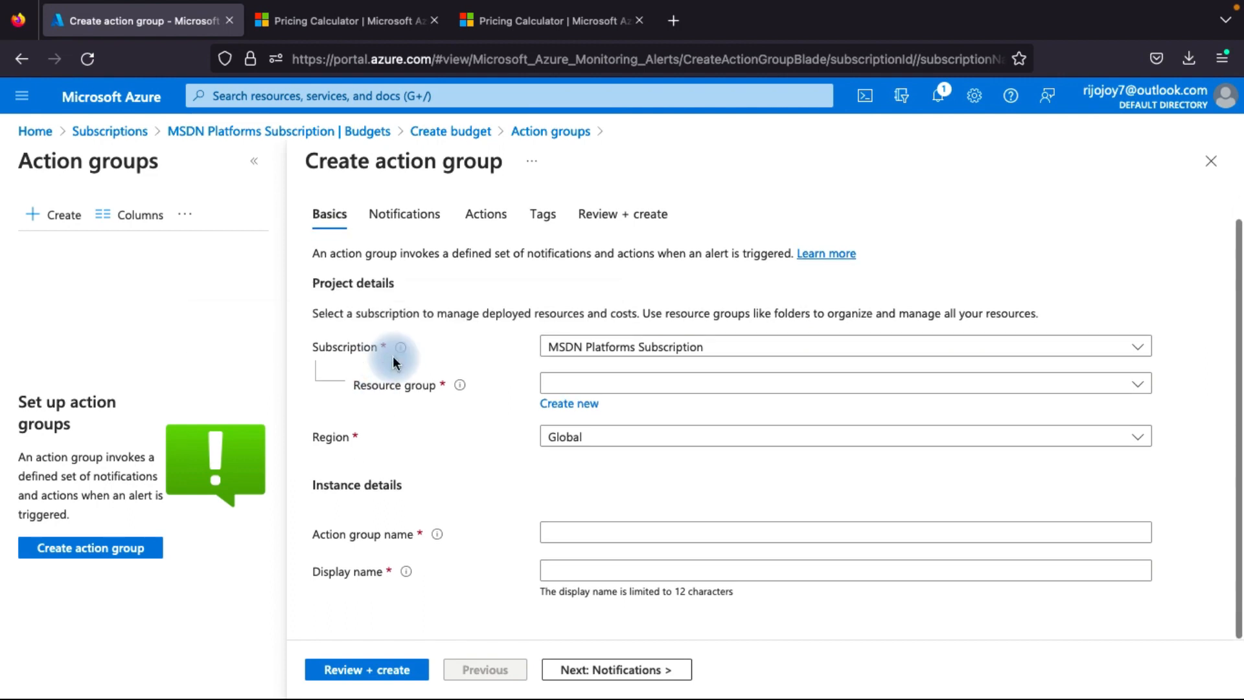
click(614, 384)
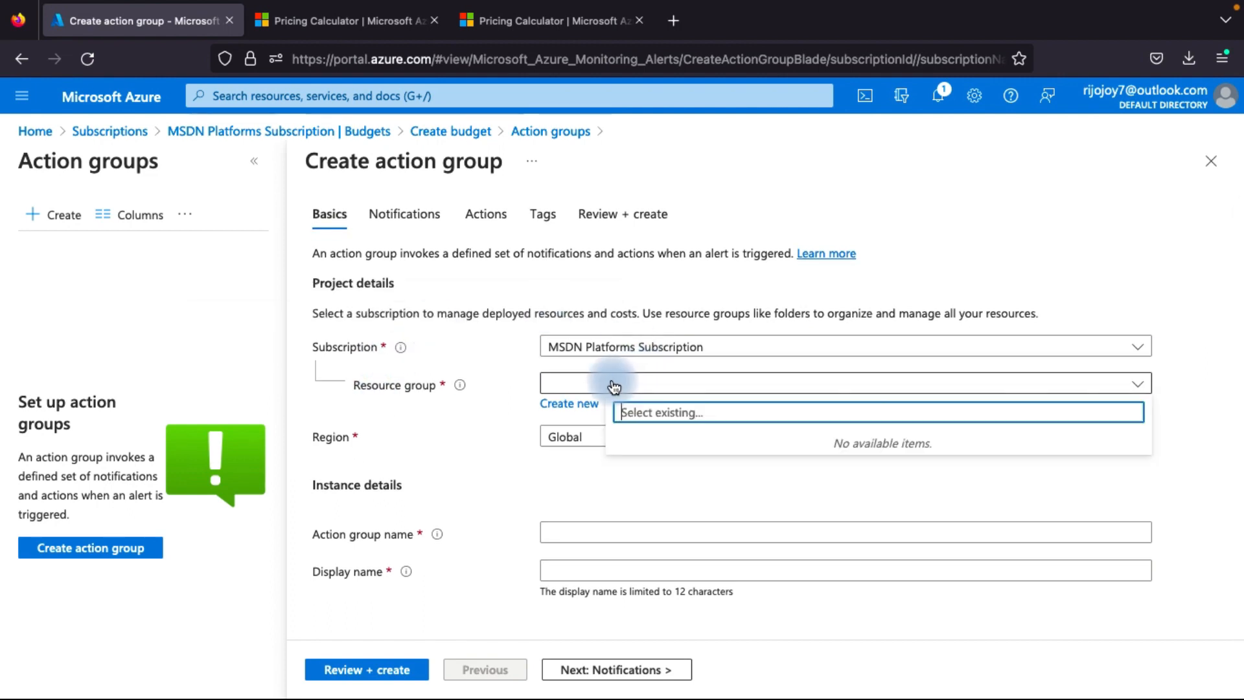
click(458, 409)
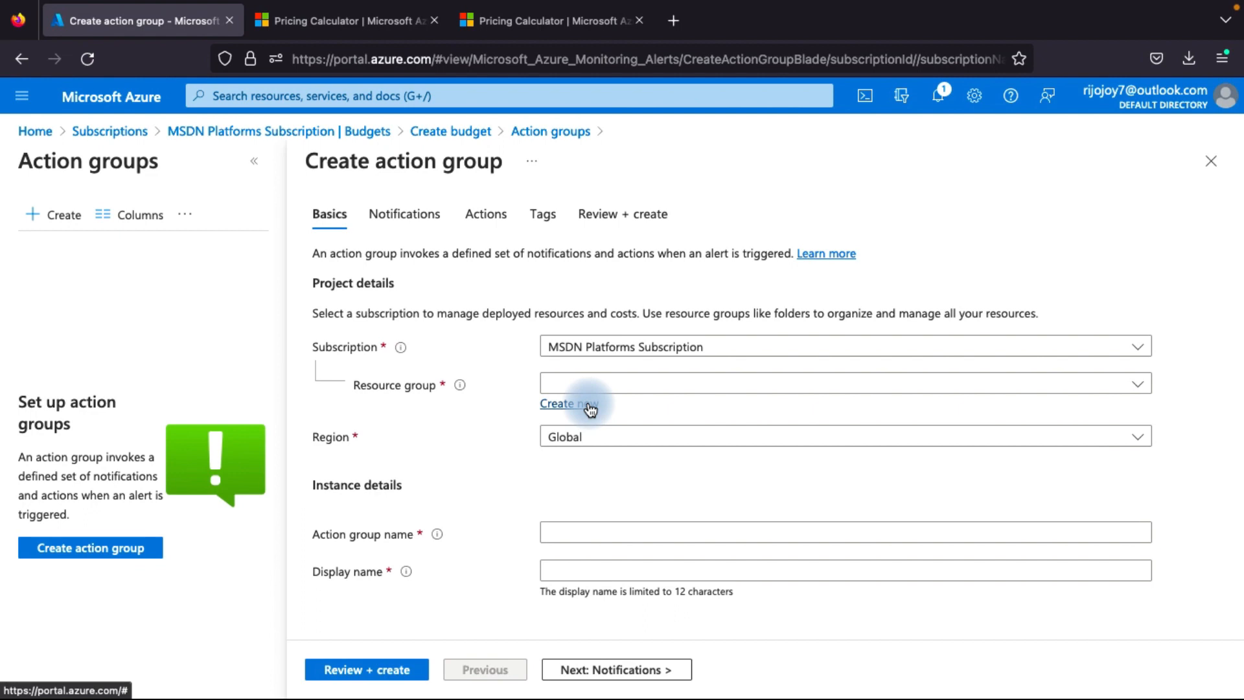
Create a new resource group named monthlybudget for the action group
click(589, 408)
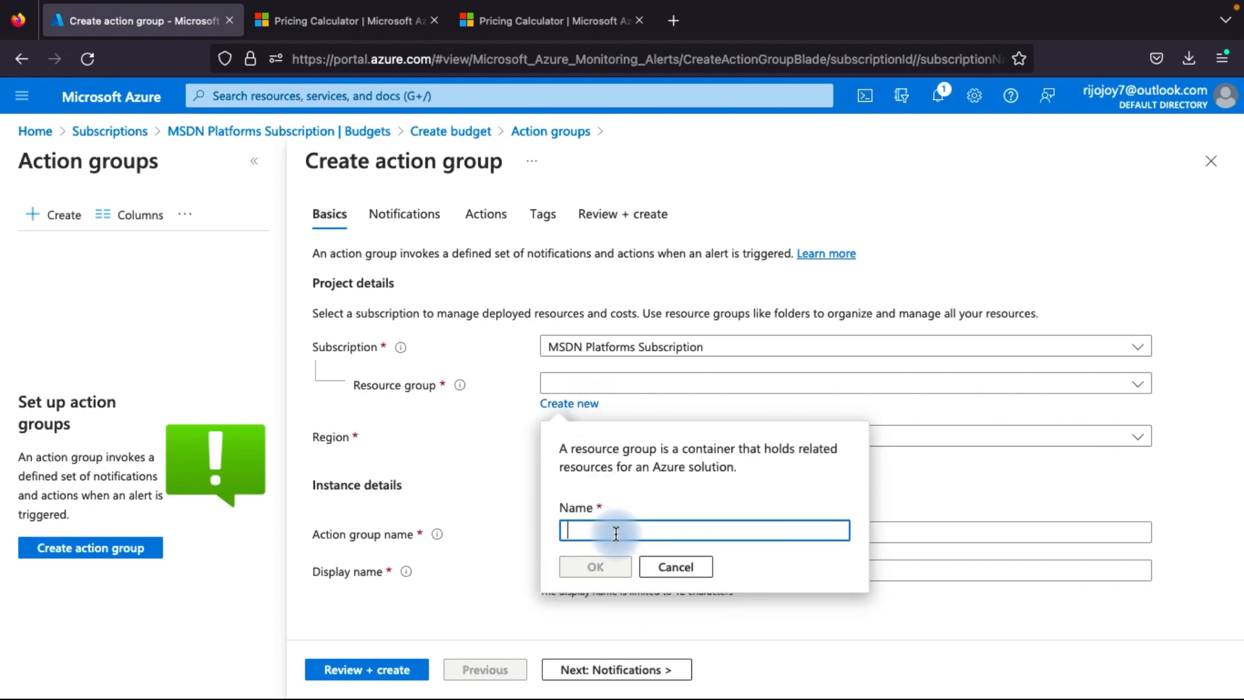
text(Buget)
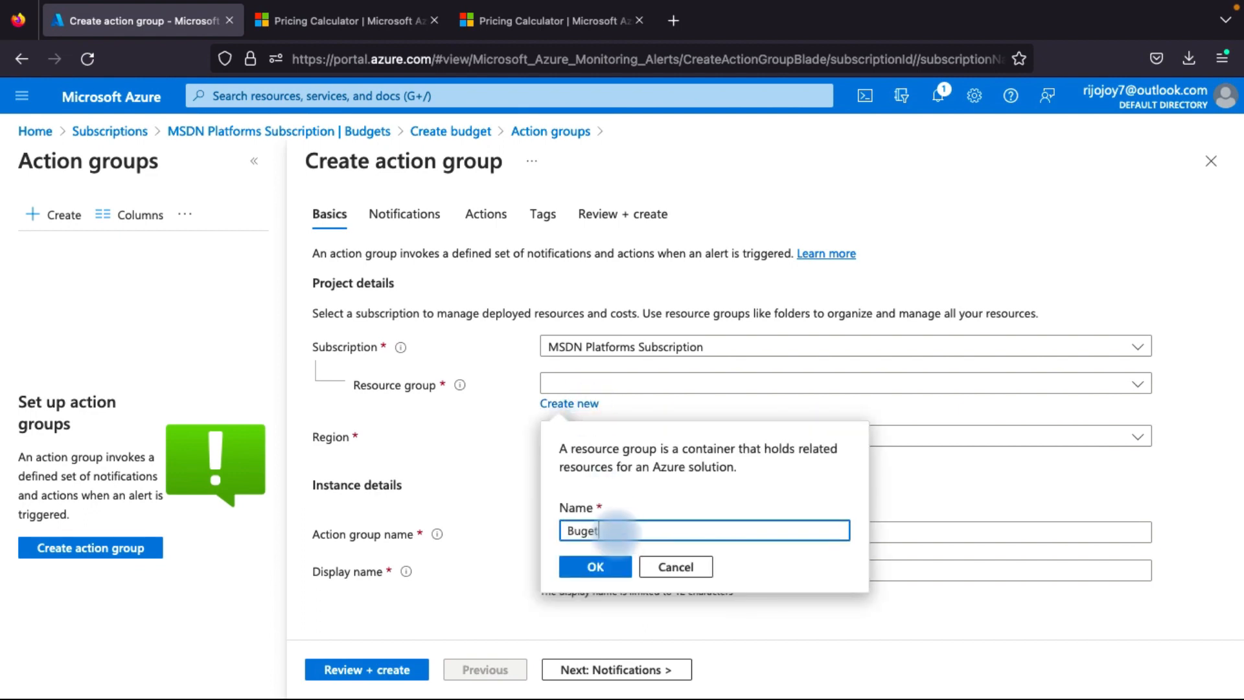
key(BackSpace)
key(BackSpace)
text(mont)
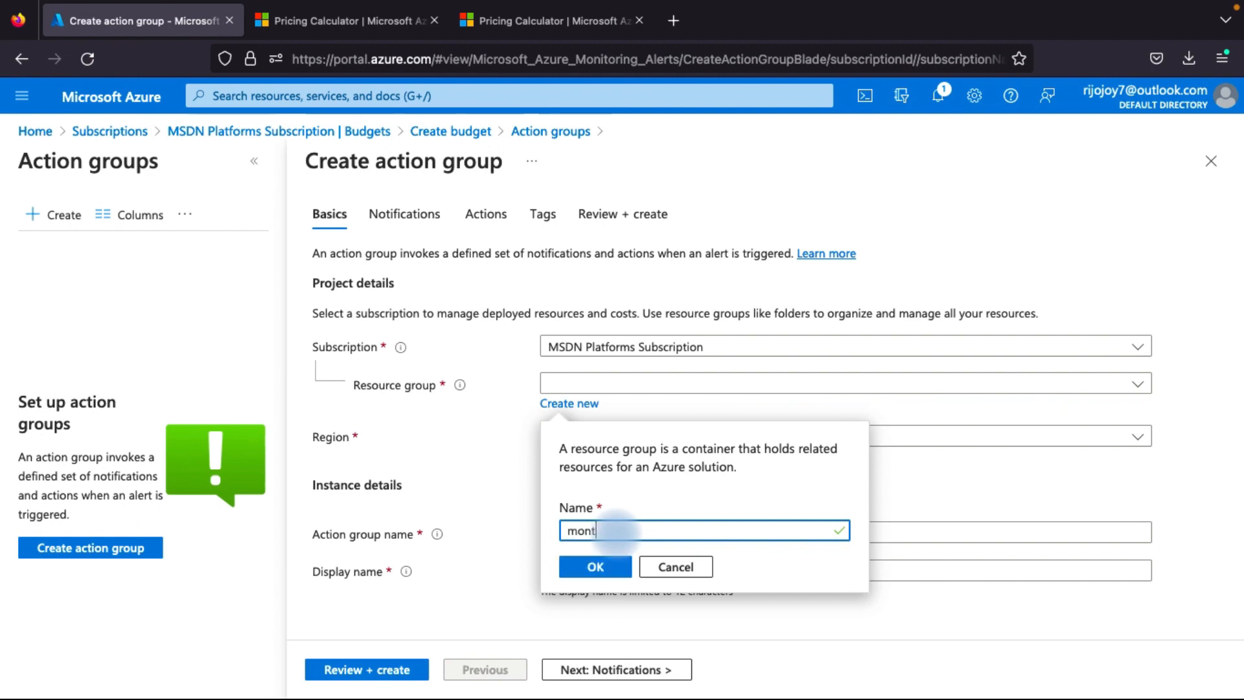
text(hly)
key(BackSpace)
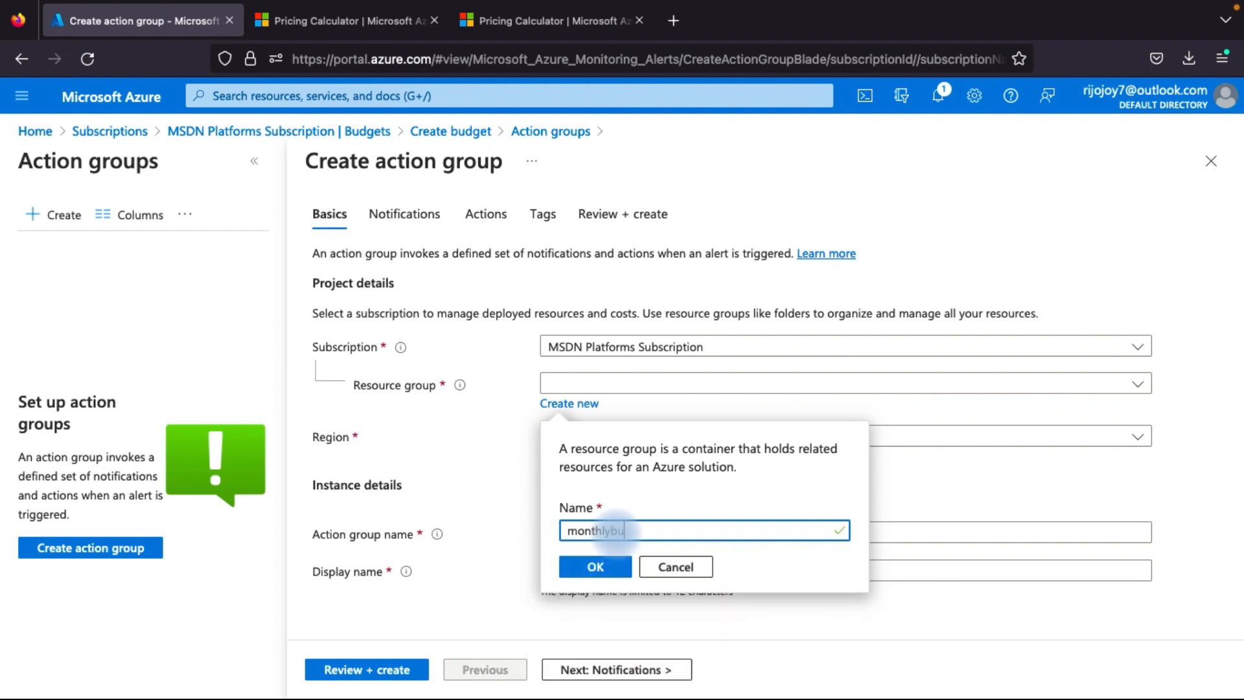
text(budget)
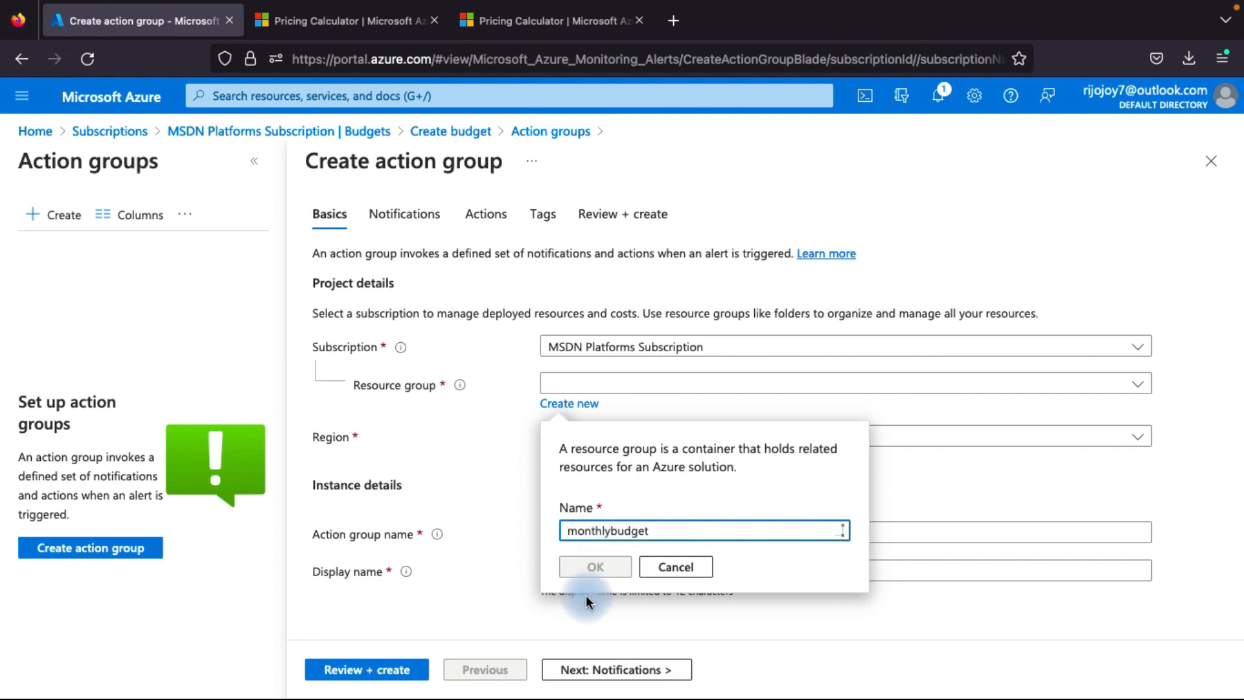
click(590, 568)
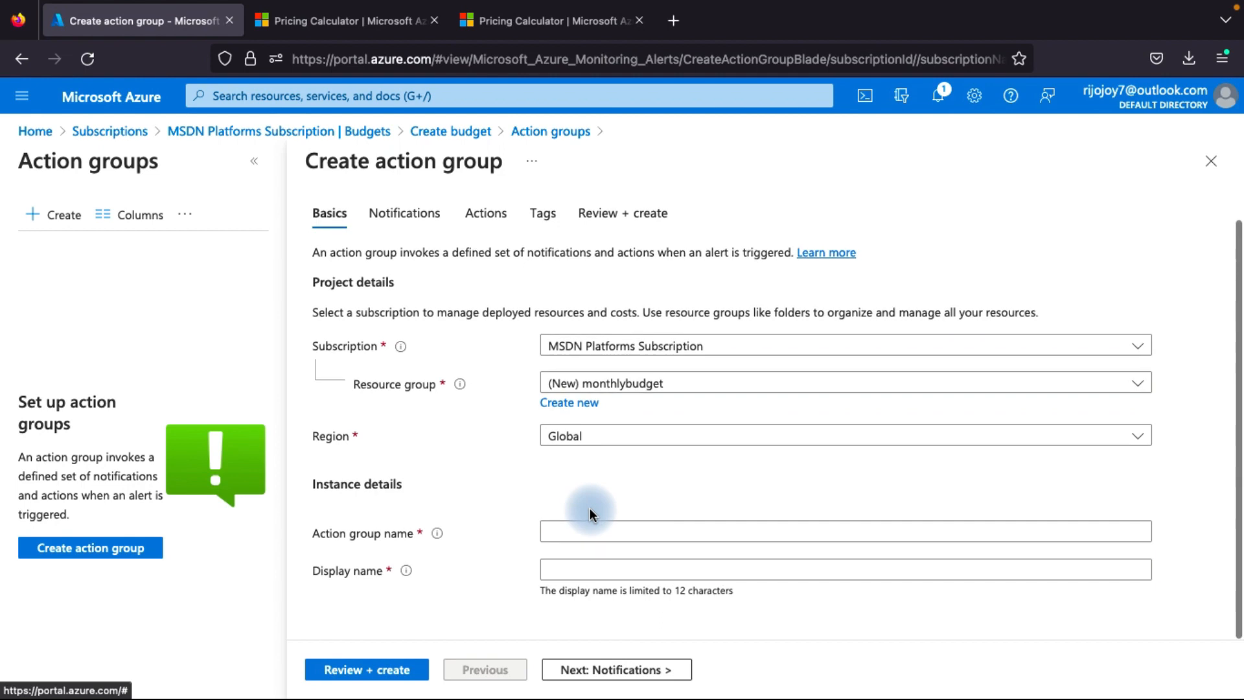
Name the action group billlingteams and continue to its notification settings
click(569, 531)
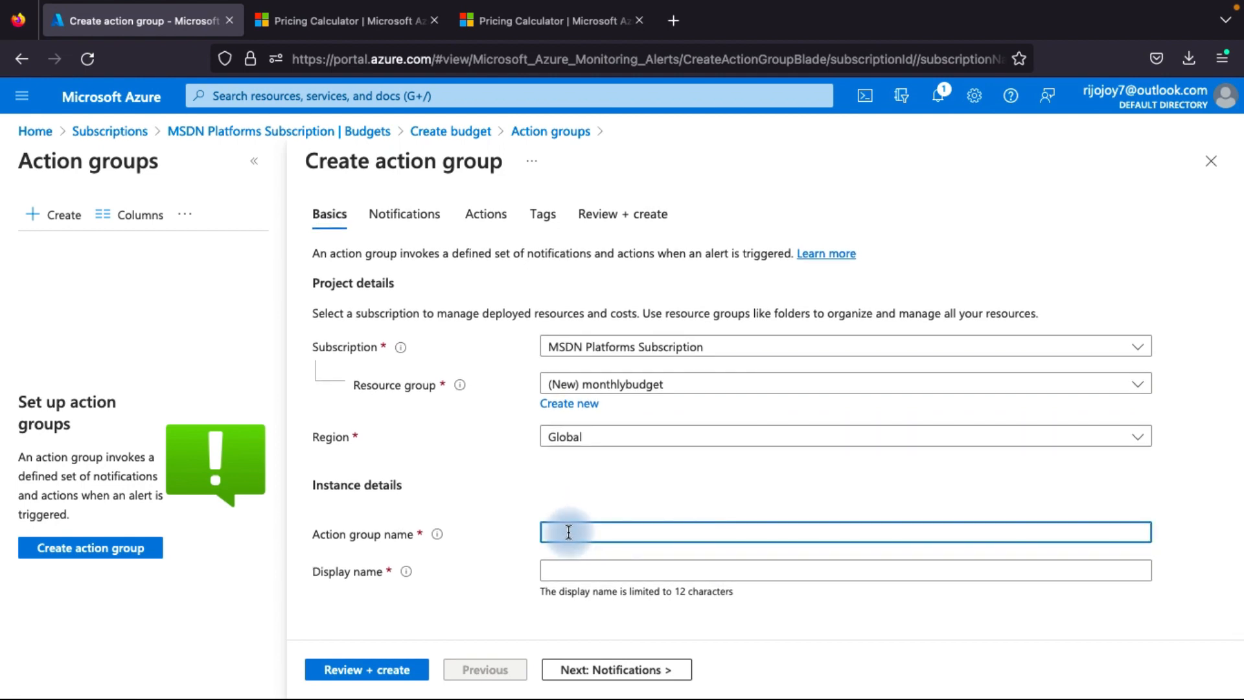
text(billlingteams)
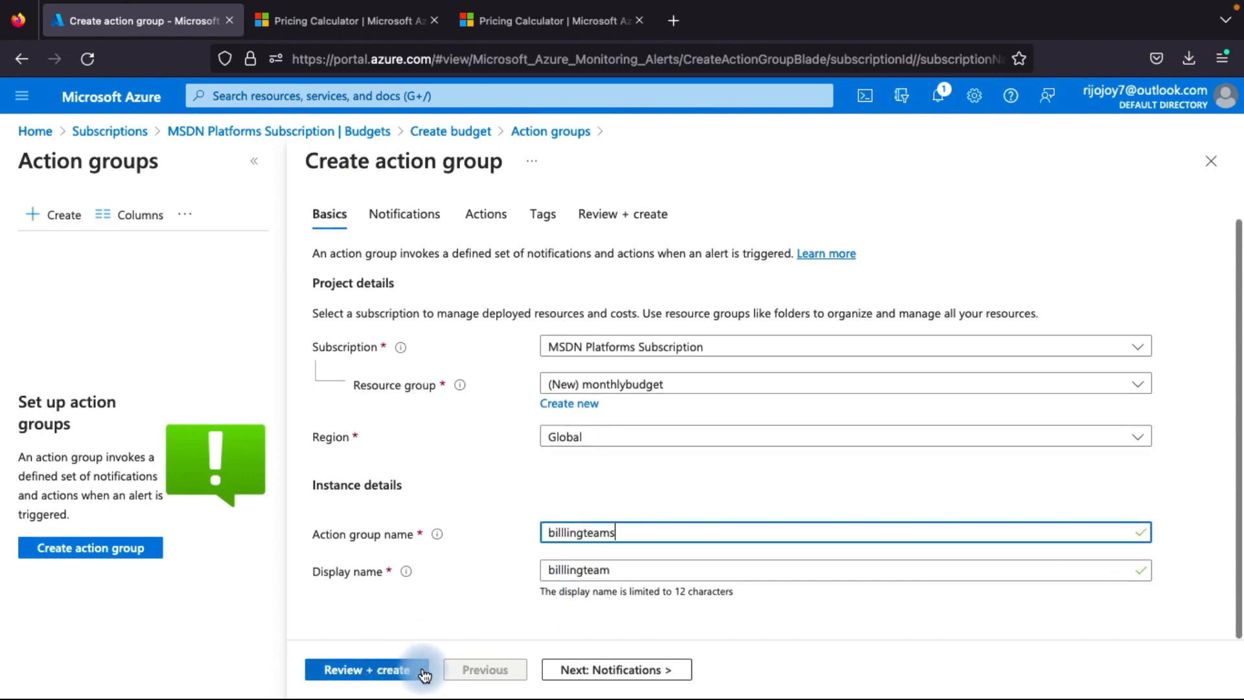
click(600, 661)
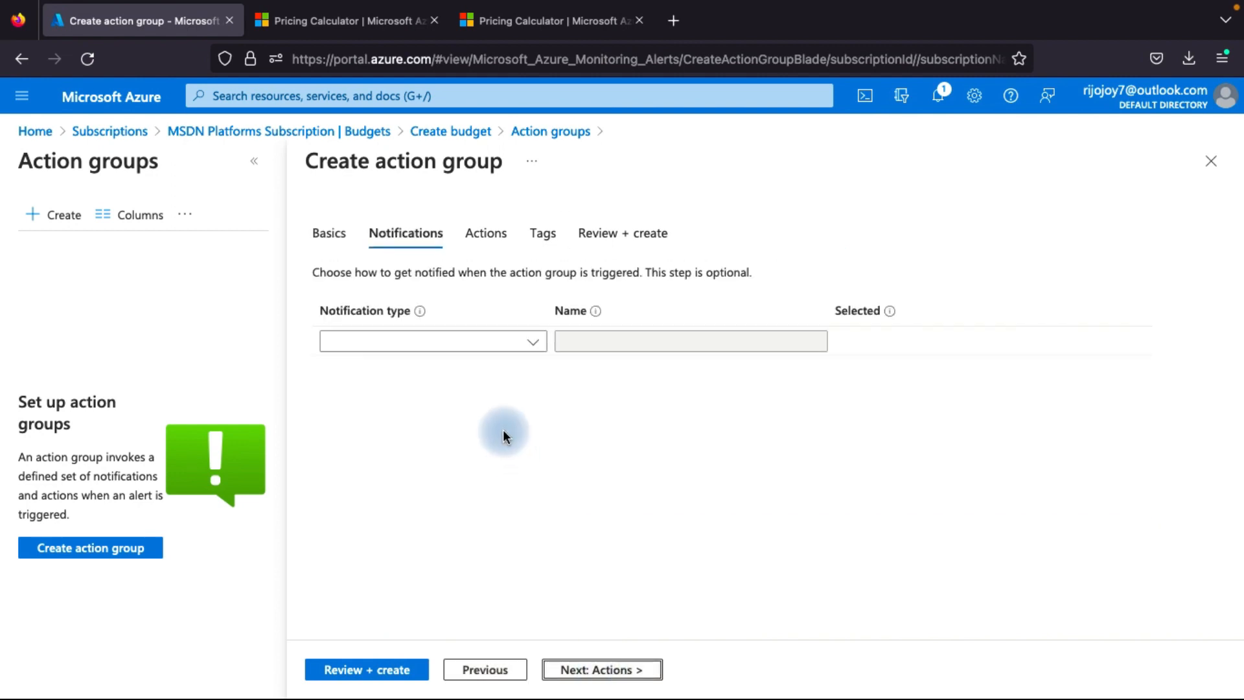
Add an Email Azure Resource Manager Role notification for the Owner role, choosing to enable the common alert schema
click(502, 343)
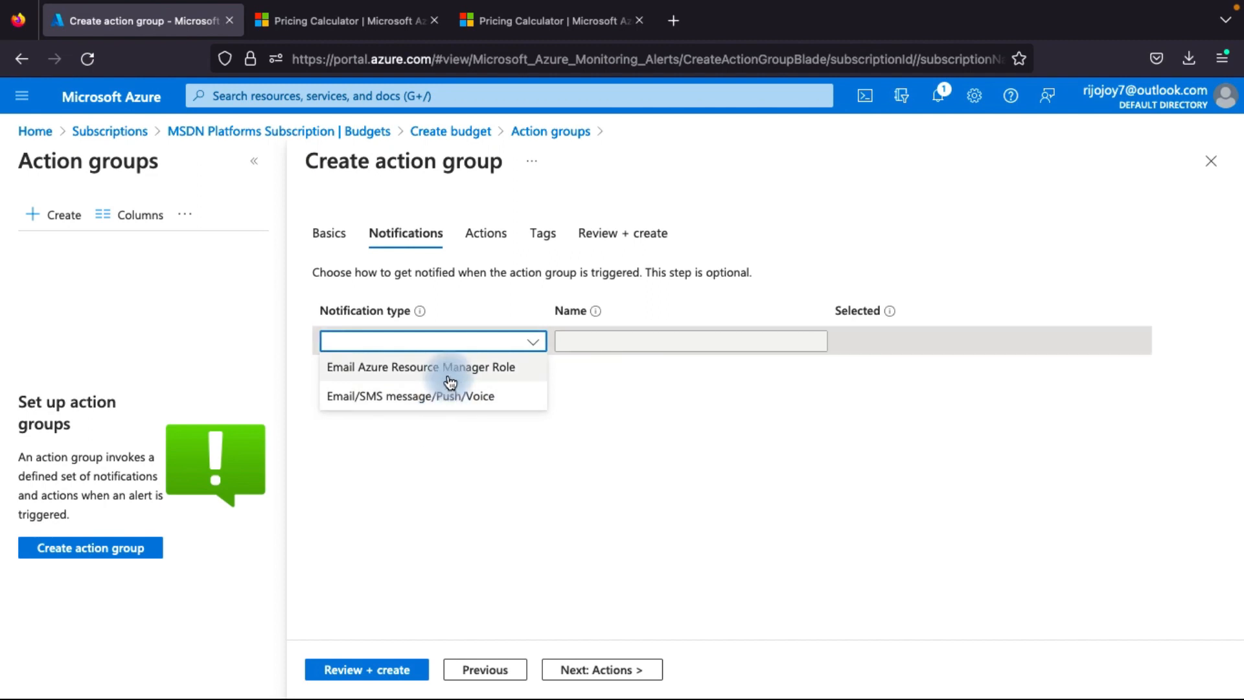
click(485, 372)
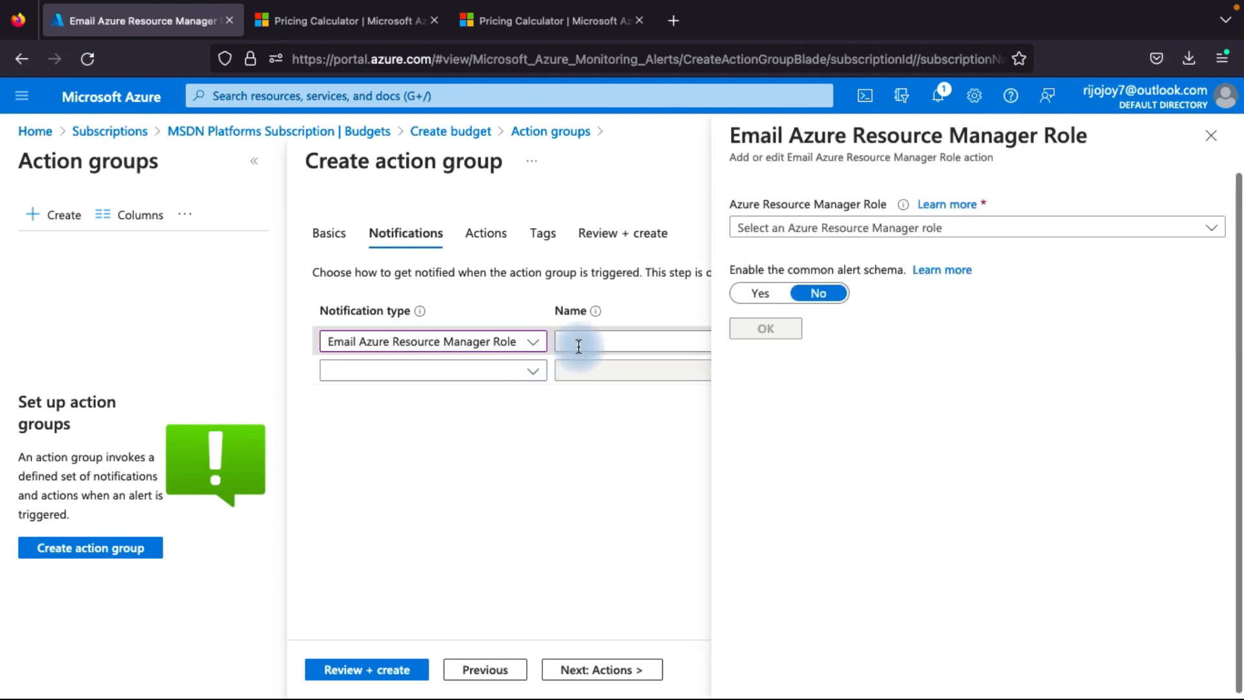
click(797, 232)
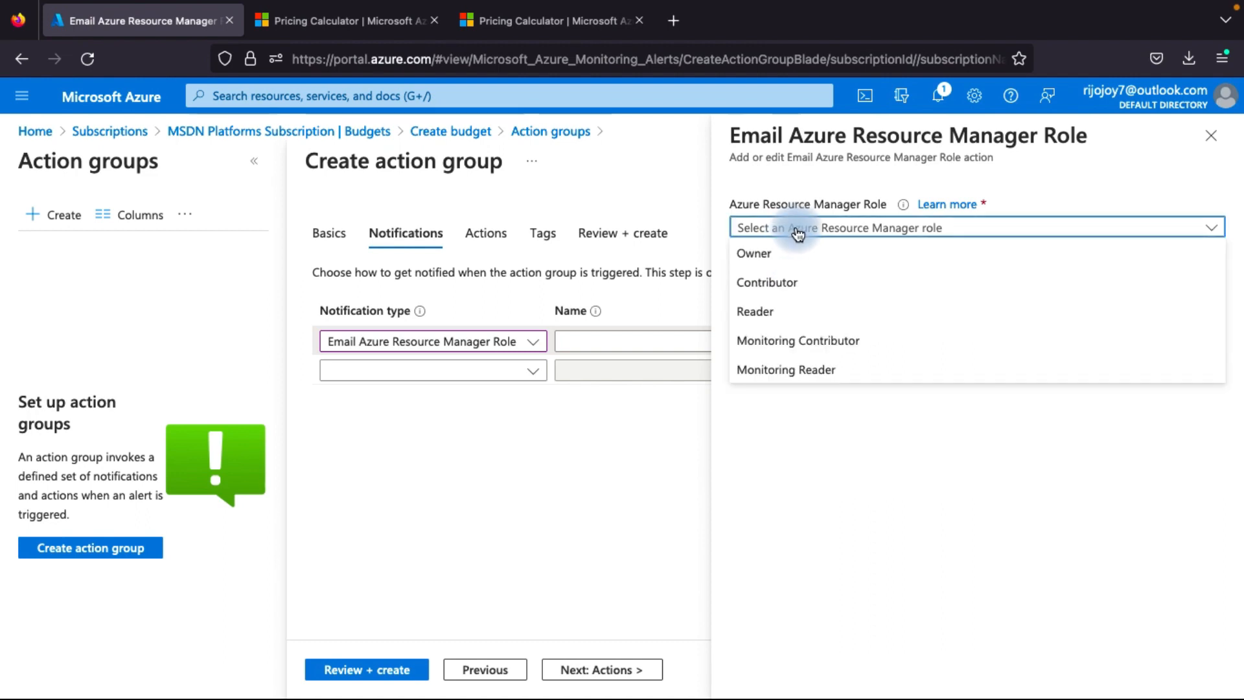
click(751, 256)
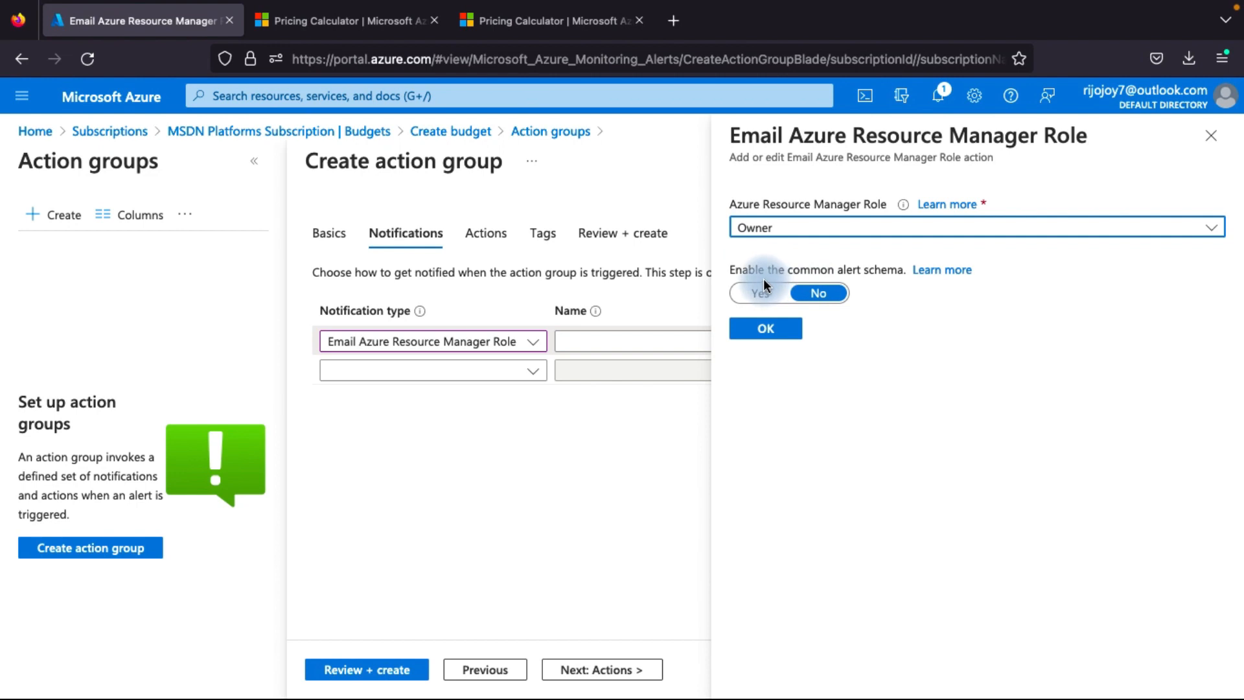
click(758, 293)
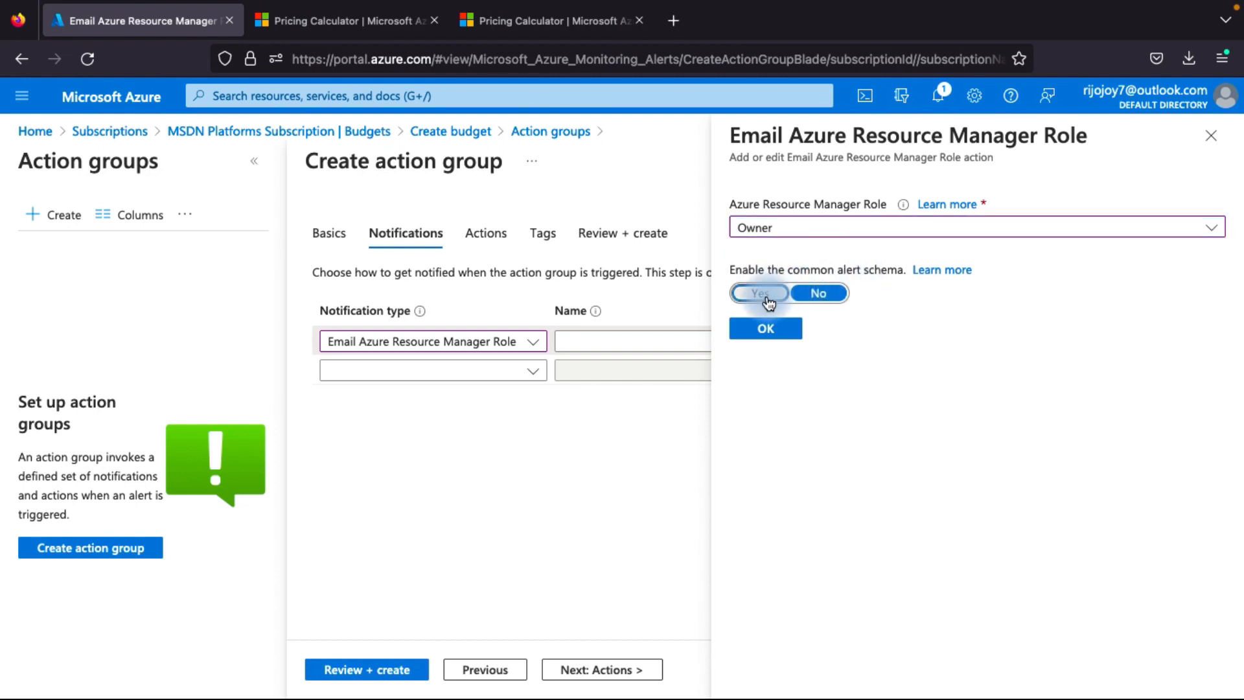
click(769, 332)
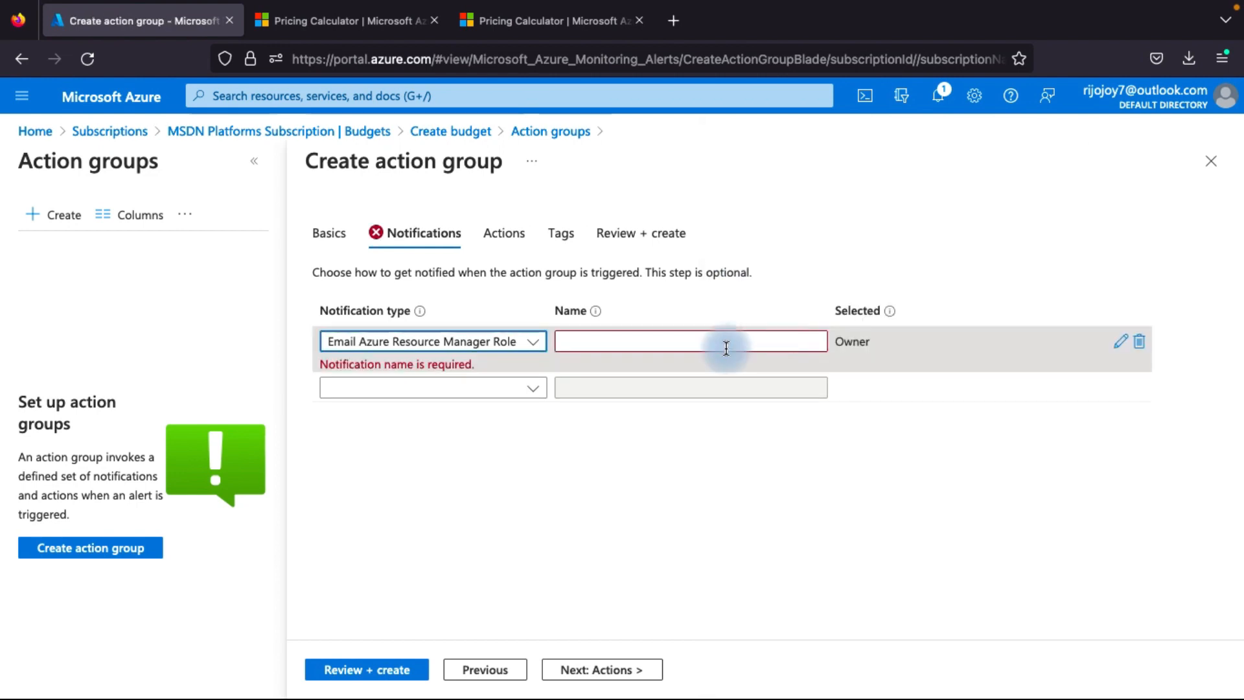
Name the Owner role notification with the recipient's name and continue to the action group's action settings
click(413, 386)
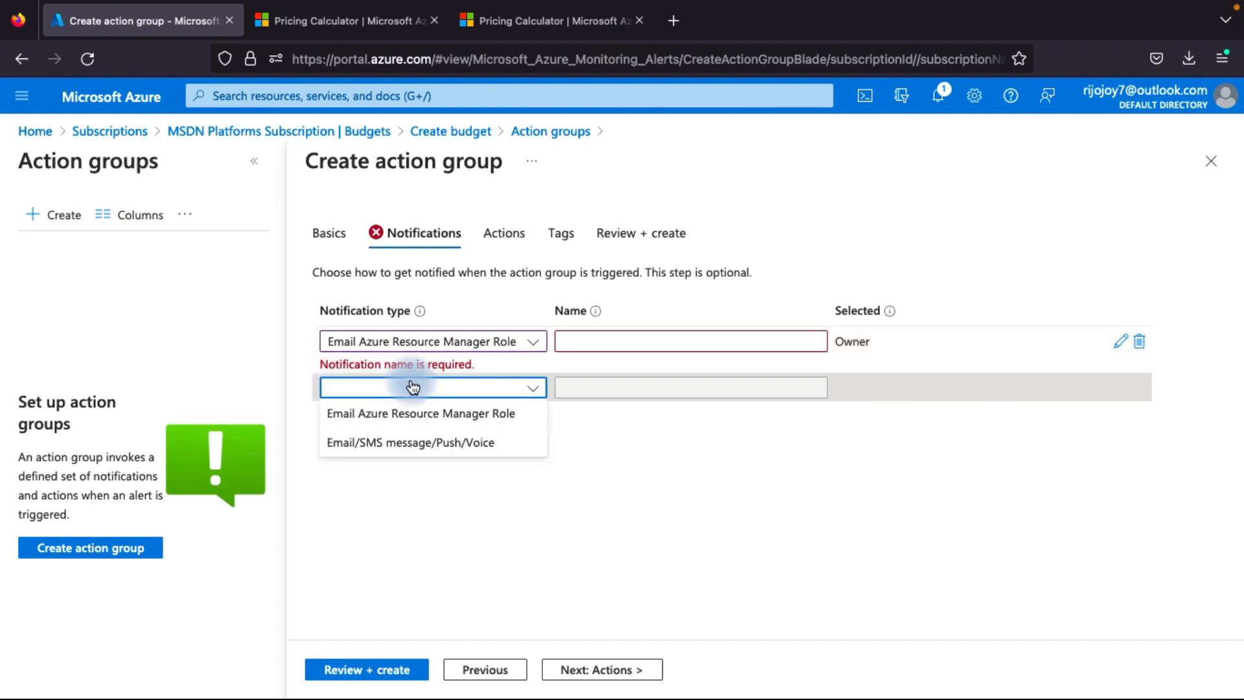
click(569, 512)
click(658, 341)
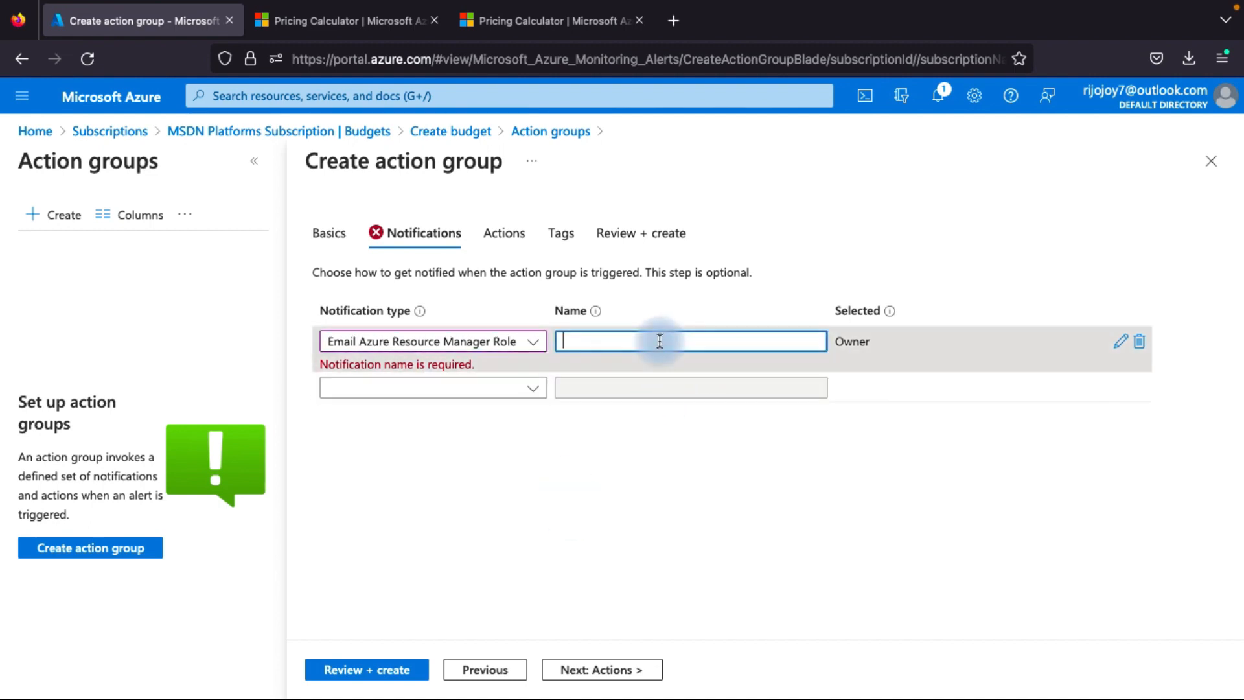
text(Rijojoy)
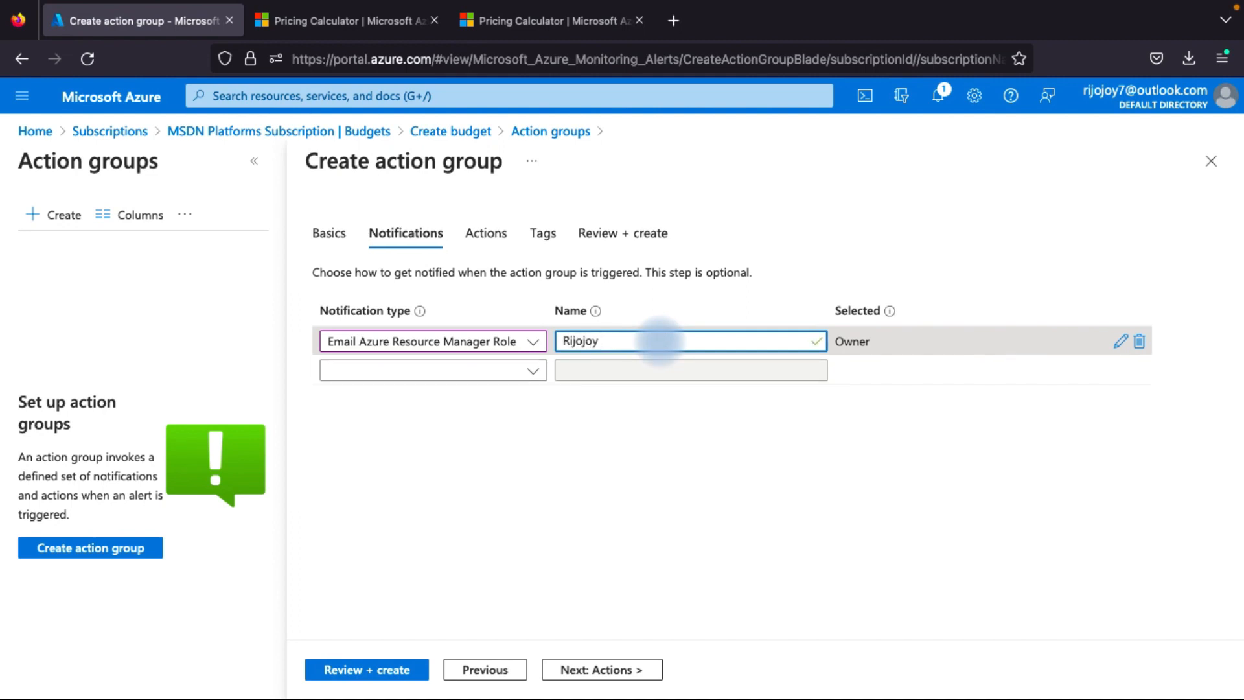
click(605, 670)
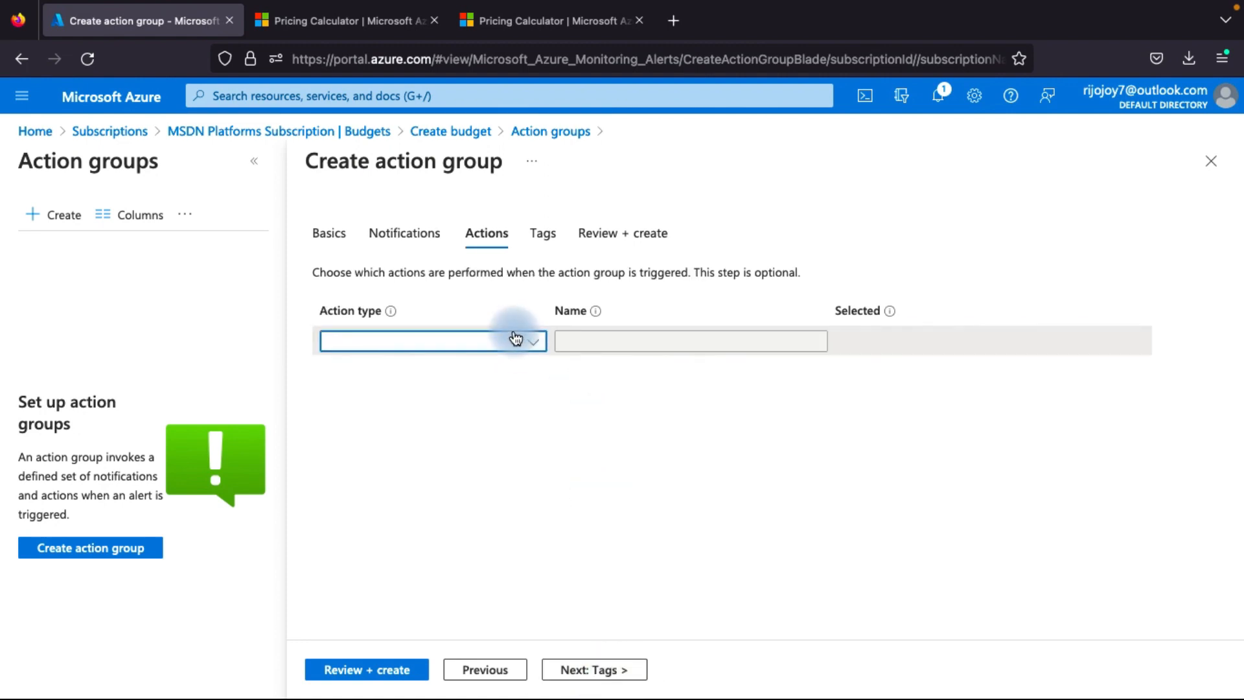
Check the available action types, leave the action empty and continue to the action group's tags
click(516, 337)
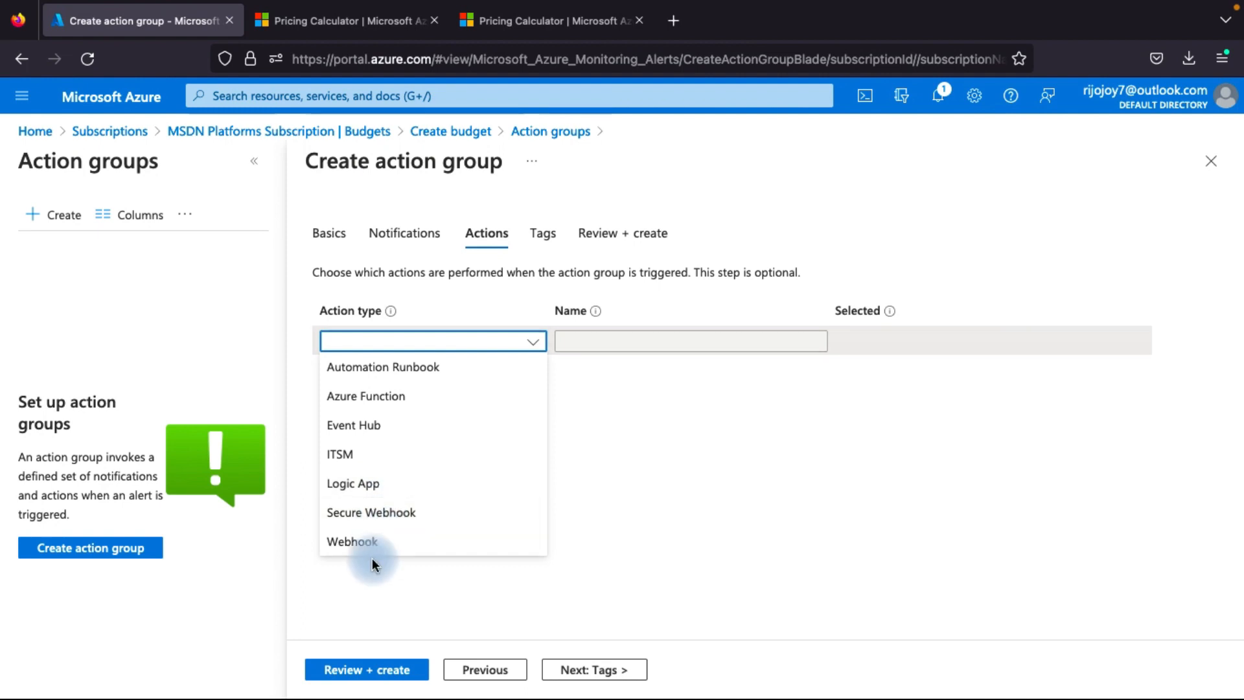
click(429, 298)
click(491, 343)
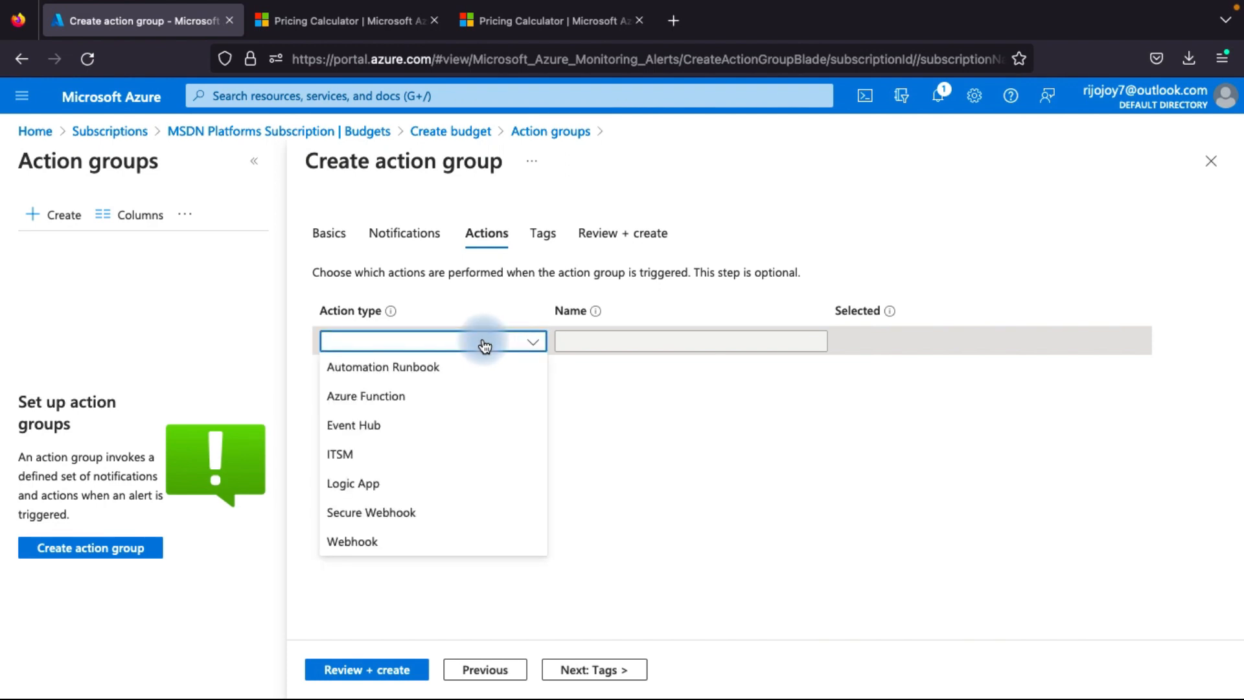
click(487, 342)
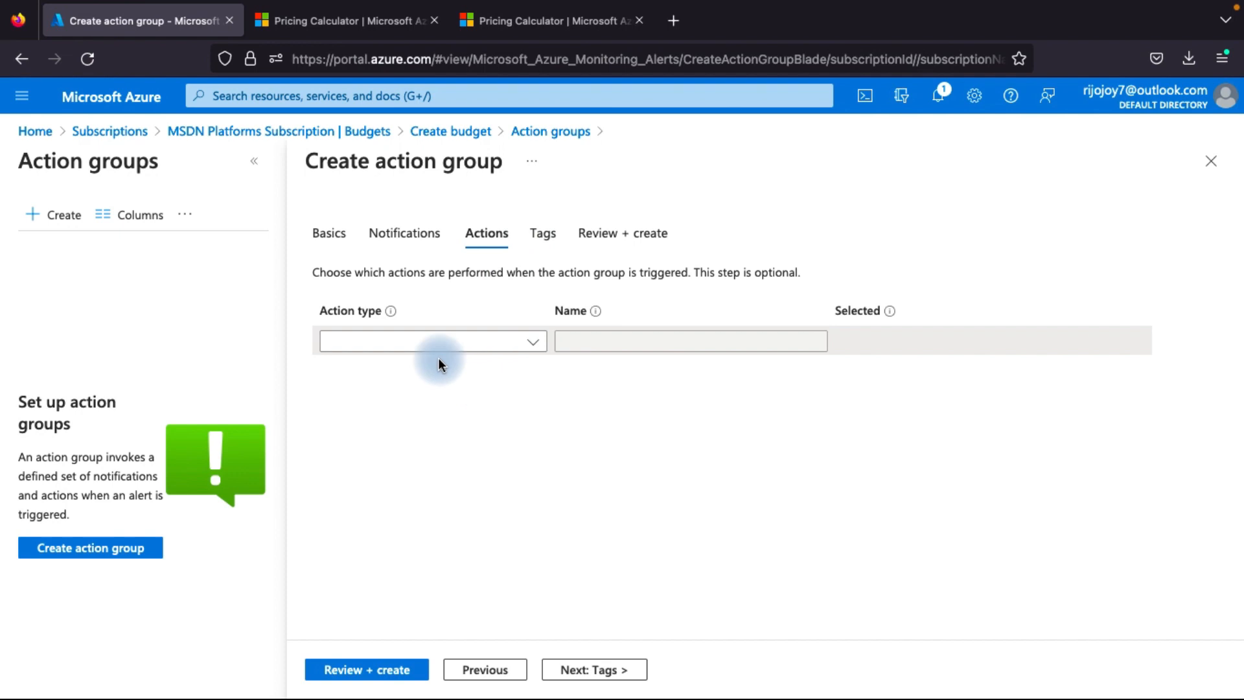
click(606, 670)
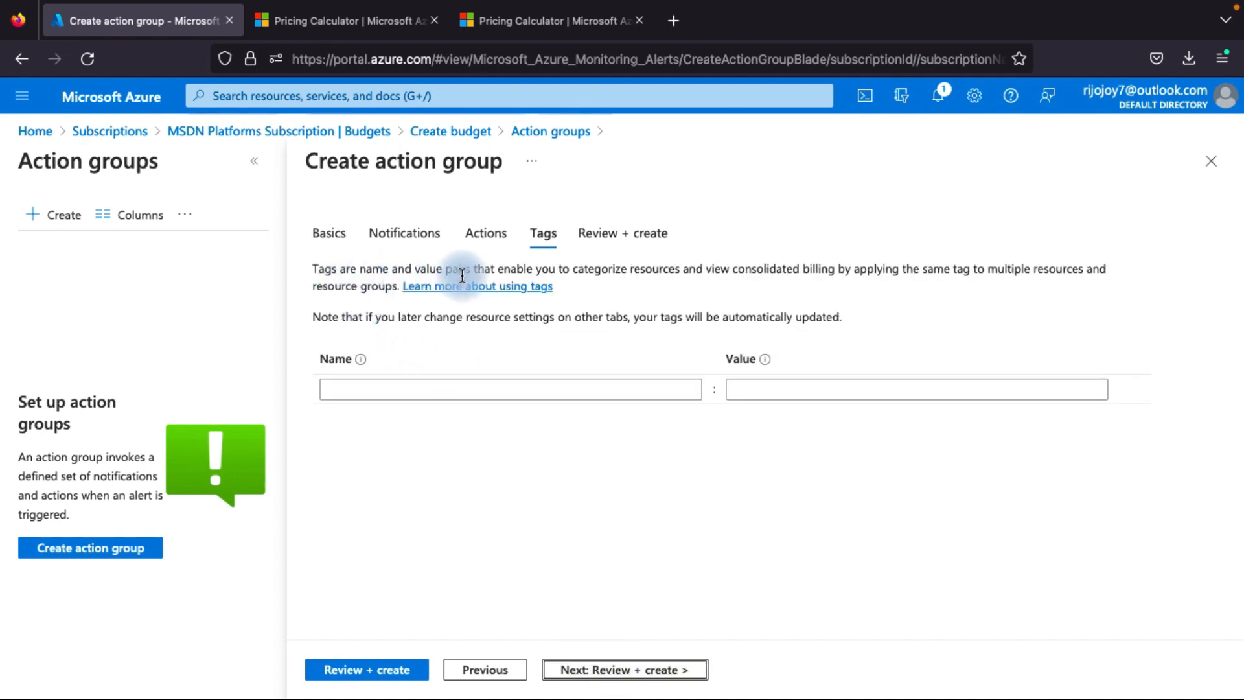
Tag the action group with the name billng and value 1, and continue to the final review
click(466, 388)
text(billbg)
key(BackSpace)
key(BackSpace)
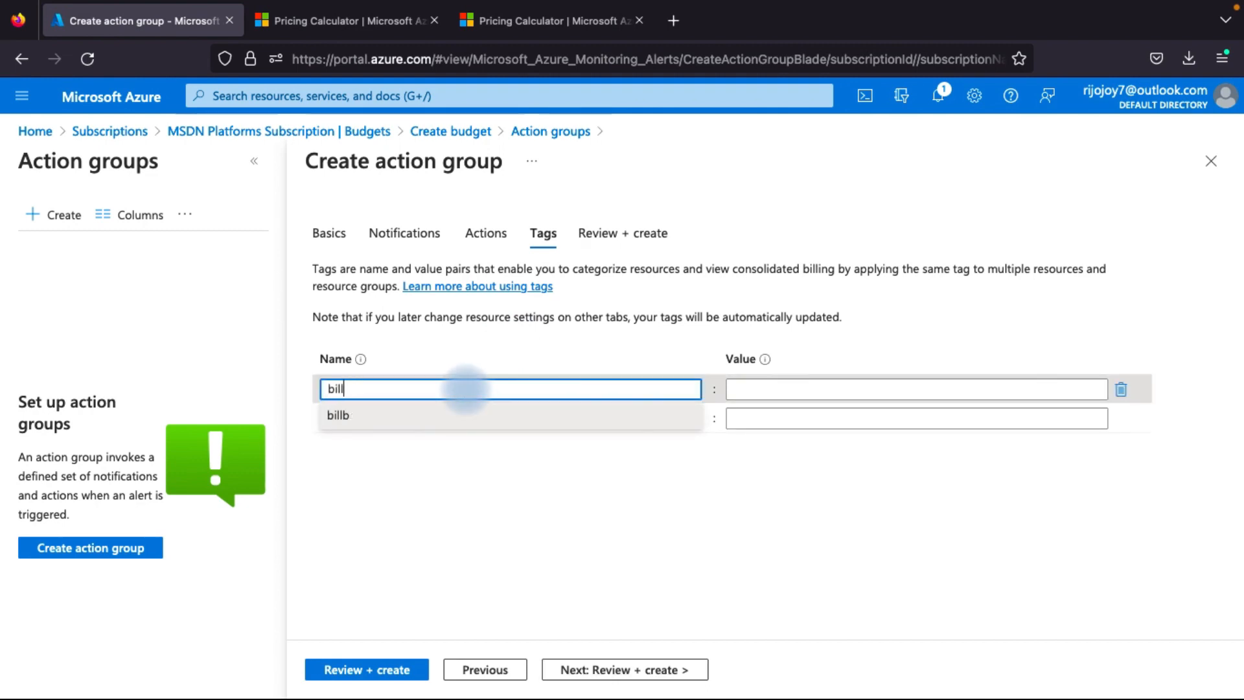
text(ng)
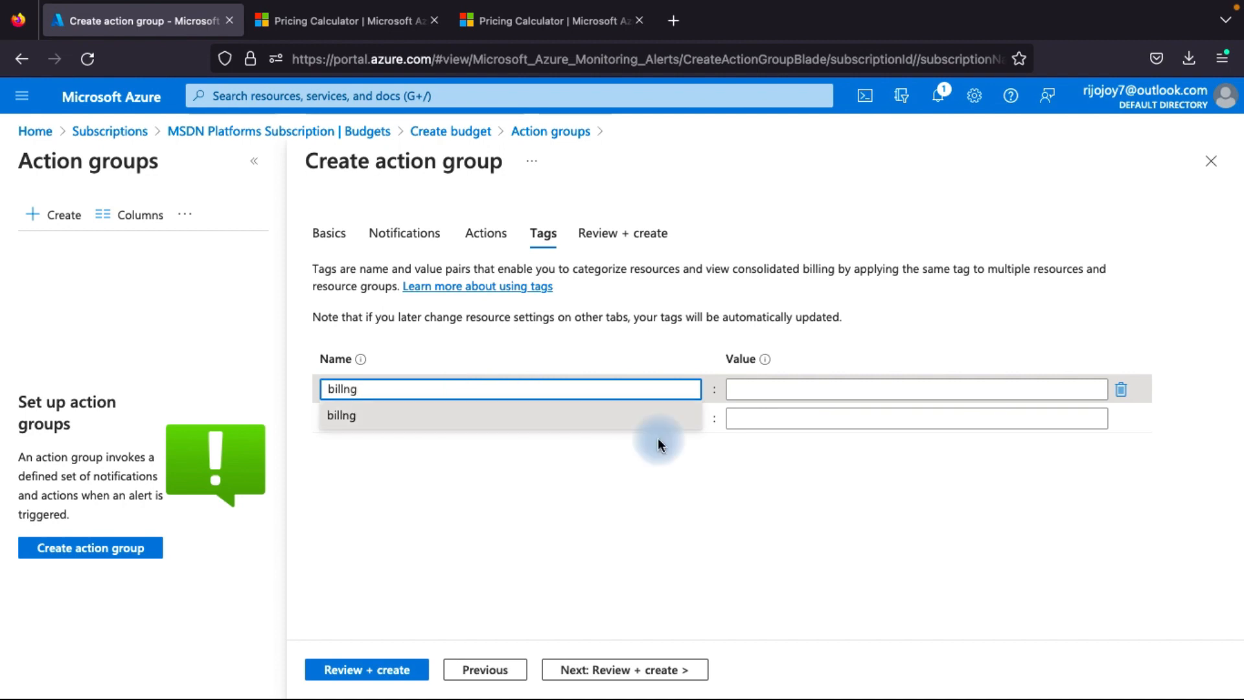
click(765, 389)
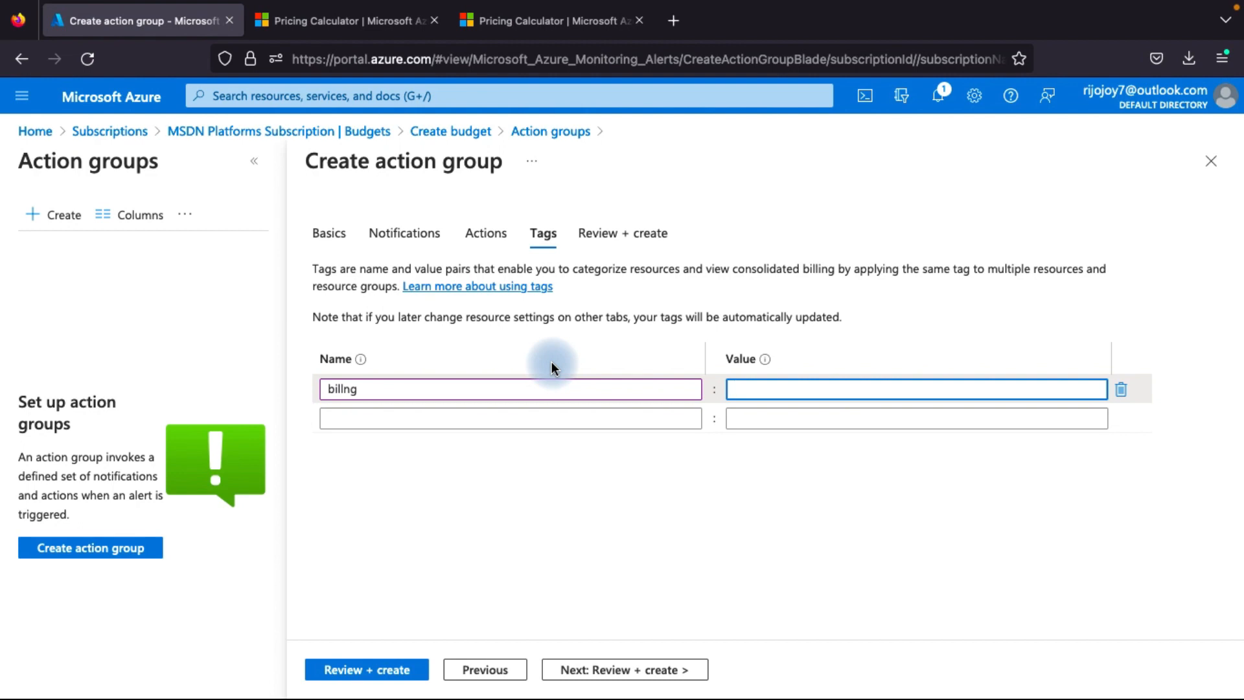
text(o)
key(BackSpace)
text(1)
click(802, 411)
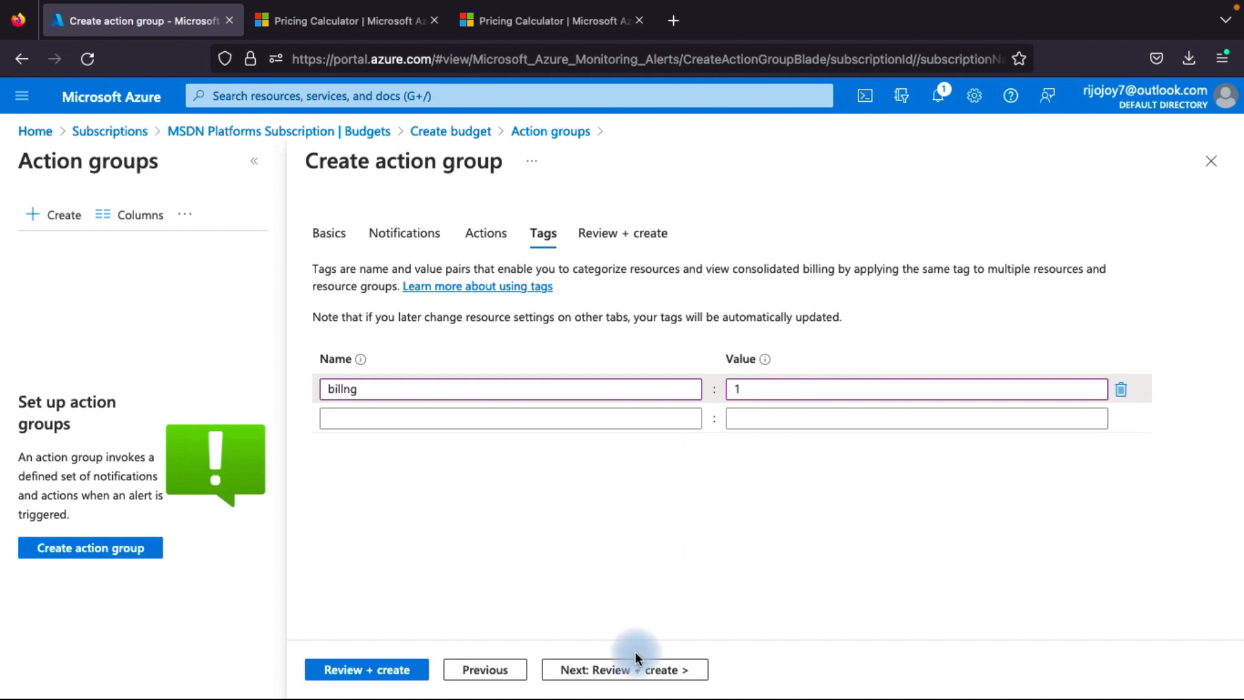
click(609, 667)
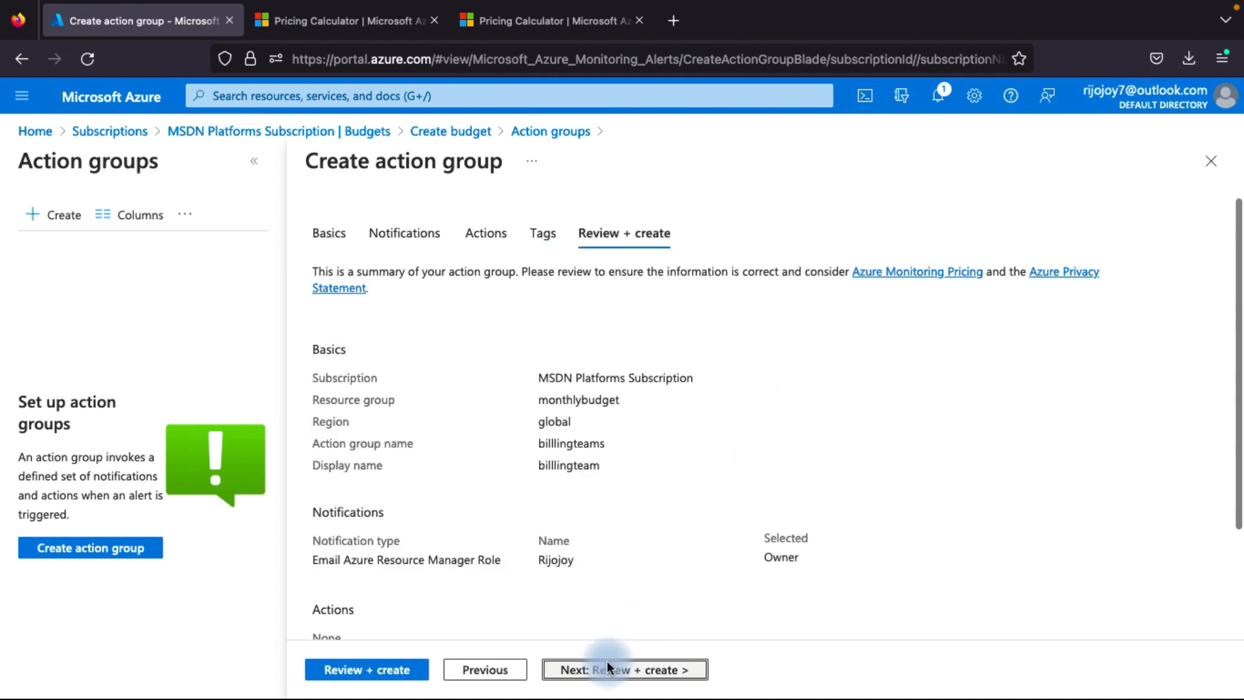
Review the action group summary, try to create the action group and dismiss the resulting notification
scroll(518, 508, down, 2)
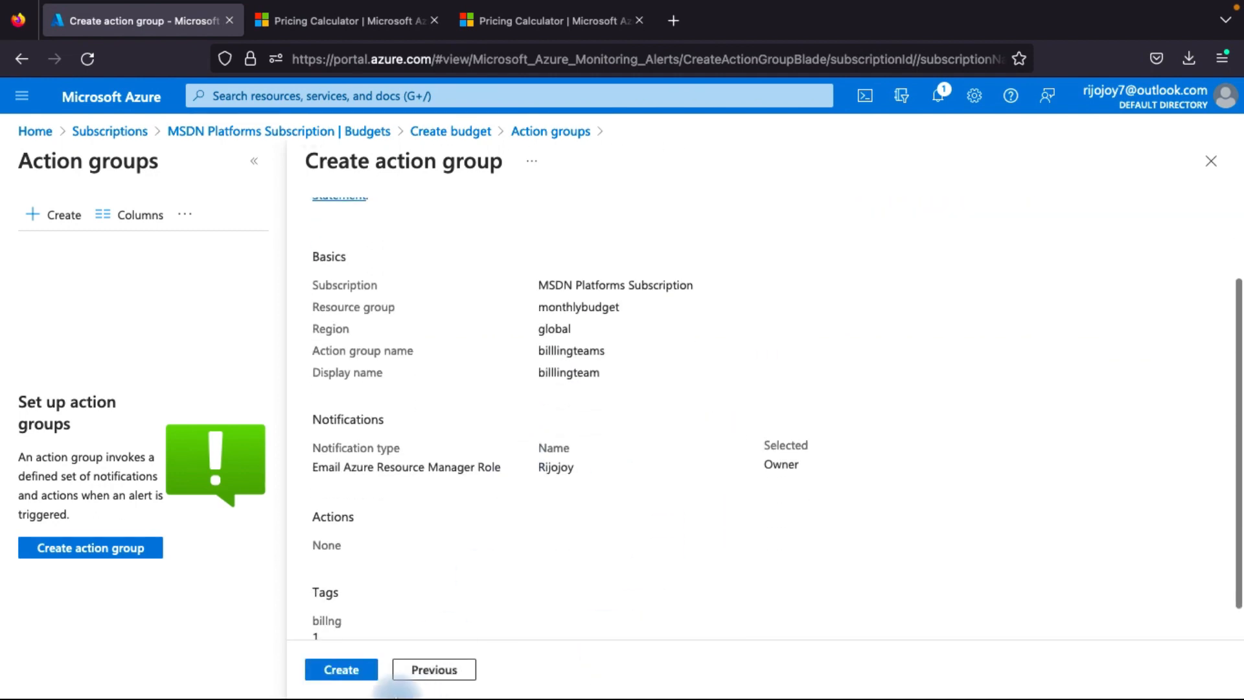
scroll(402, 577, down, 1)
click(327, 667)
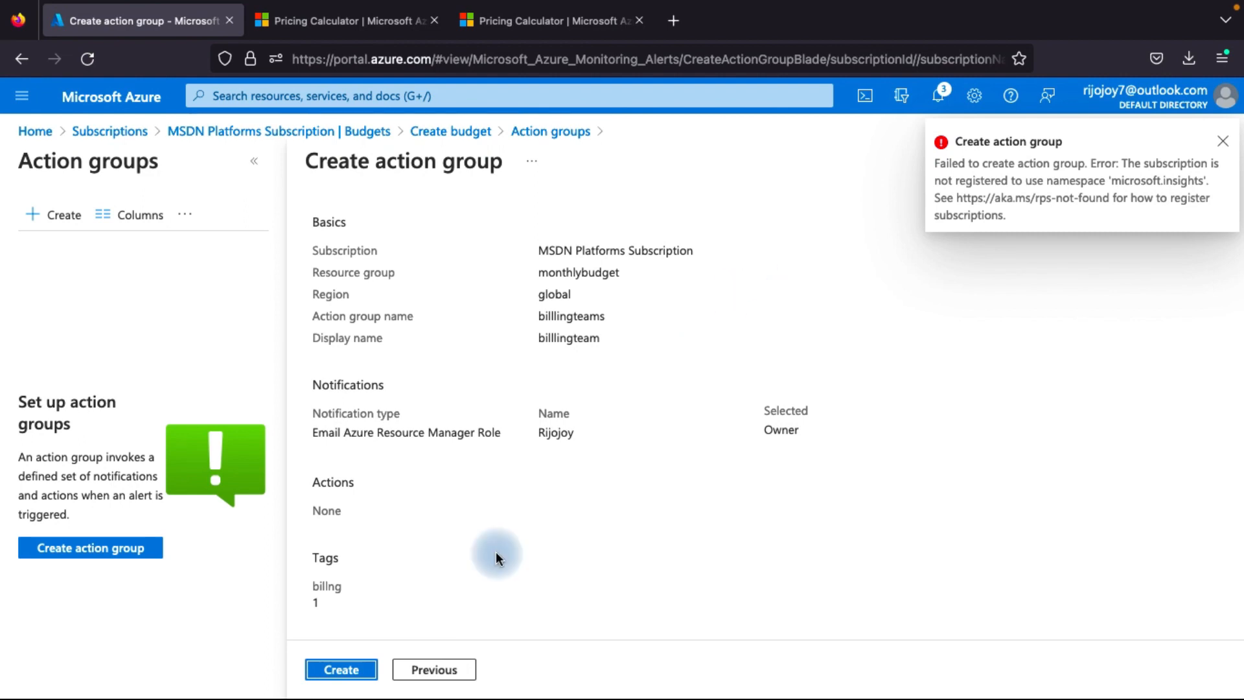
click(1223, 141)
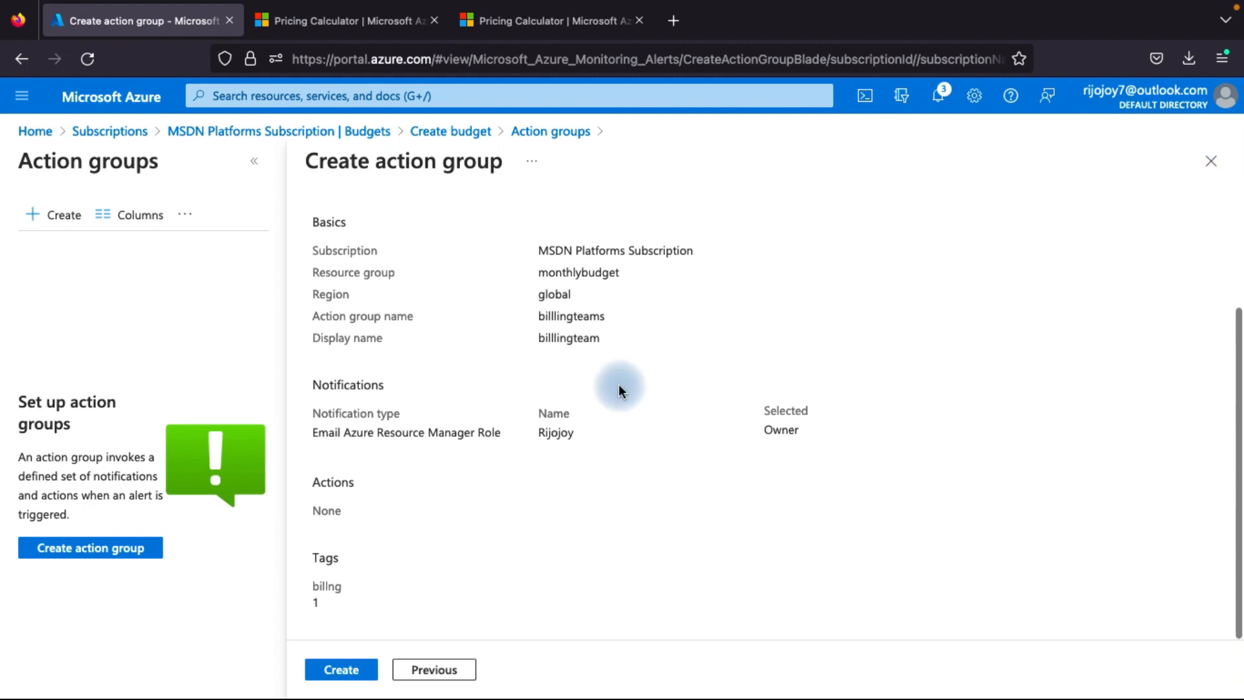
Return to the budget's alert setup and examine its alert conditions, recipient email and language preference
scroll(618, 387, up, 2)
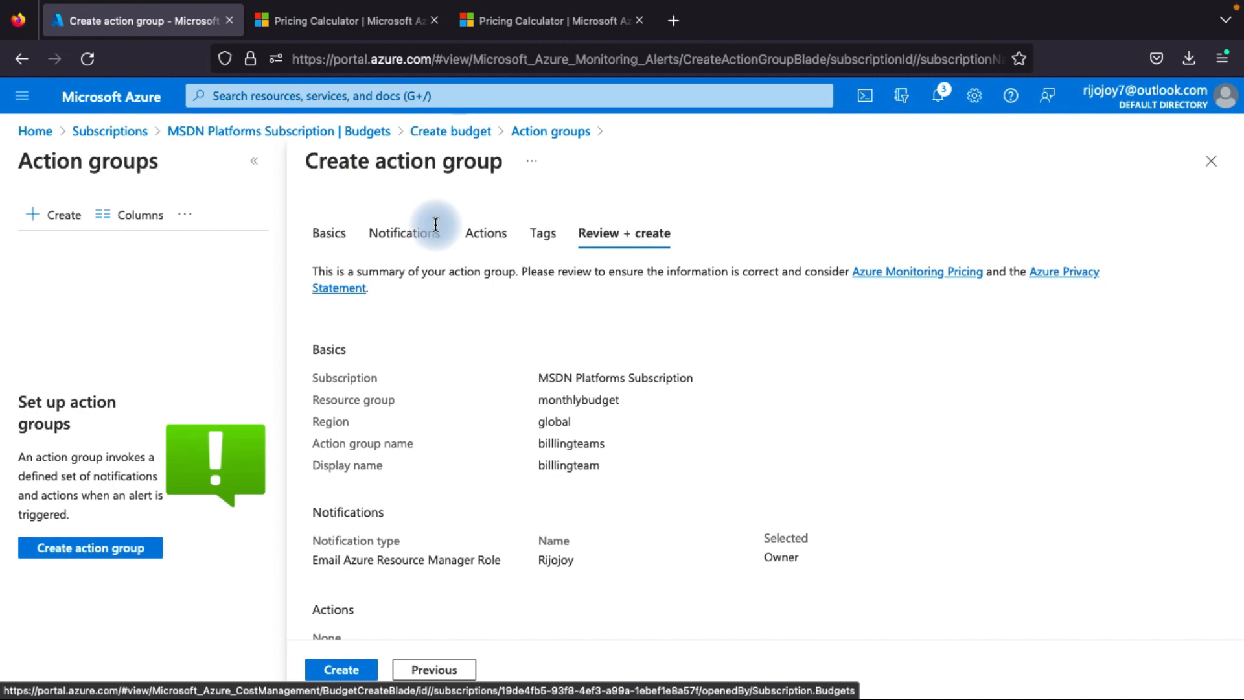
scroll(380, 383, down, 1)
click(456, 132)
scroll(242, 479, down, 2)
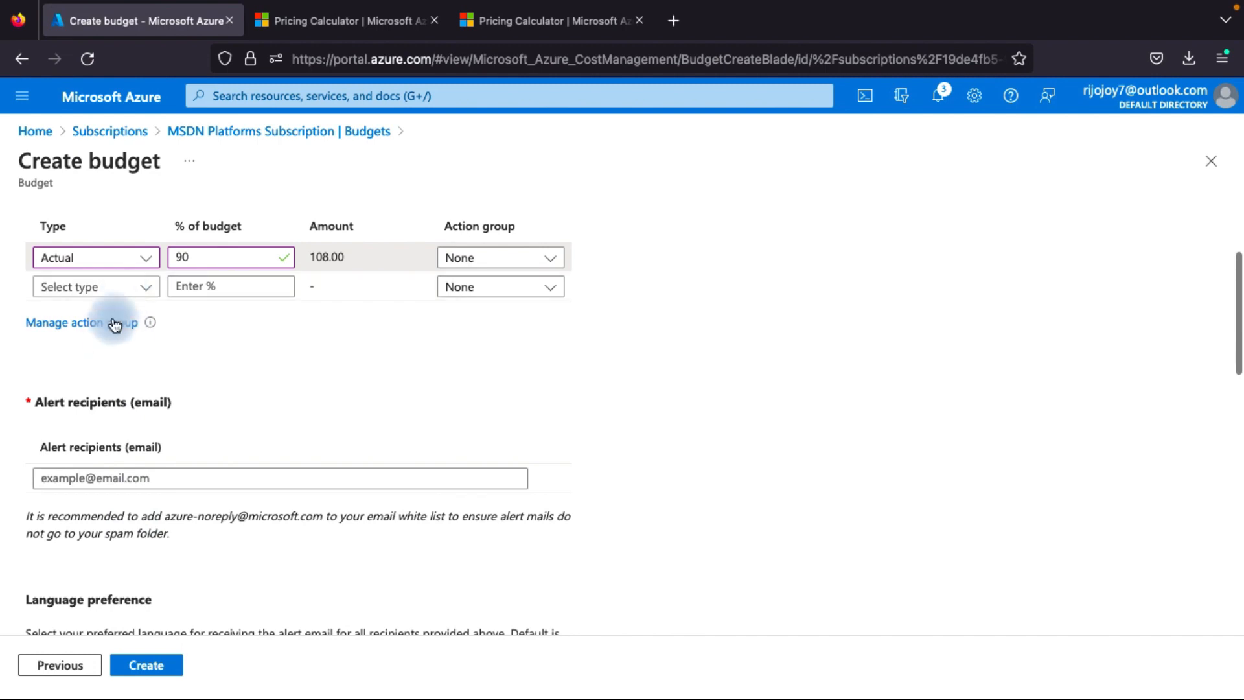
scroll(107, 363, down, 4)
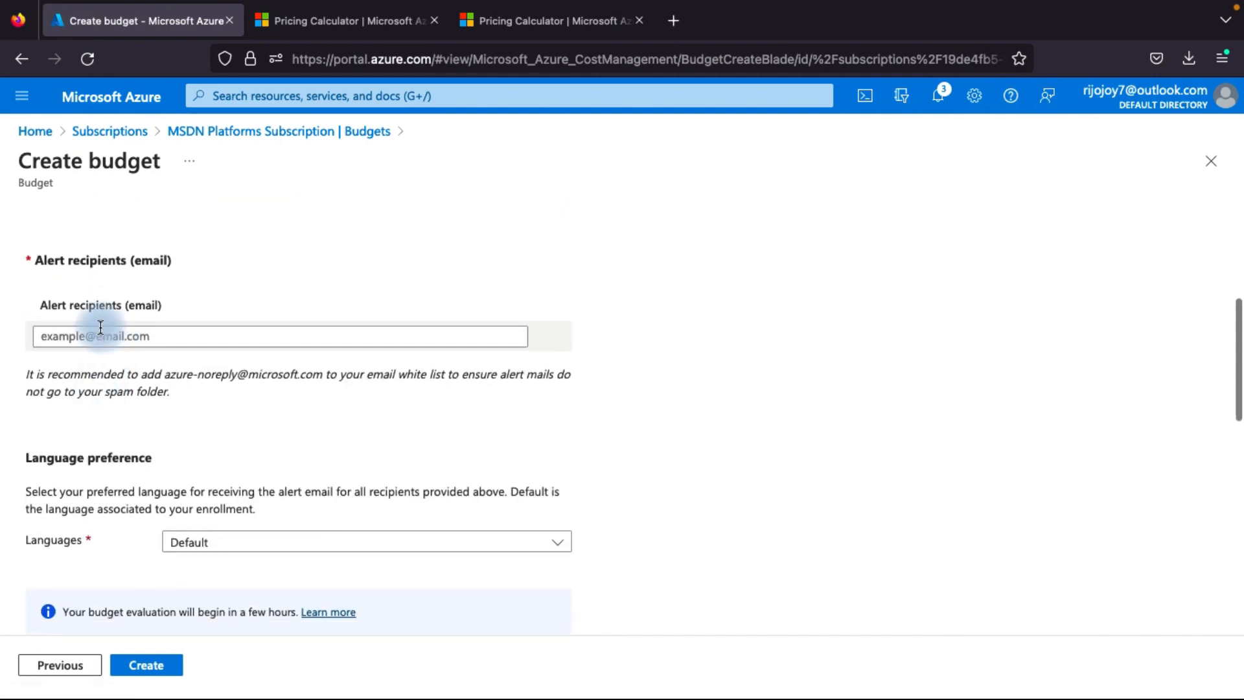
click(99, 337)
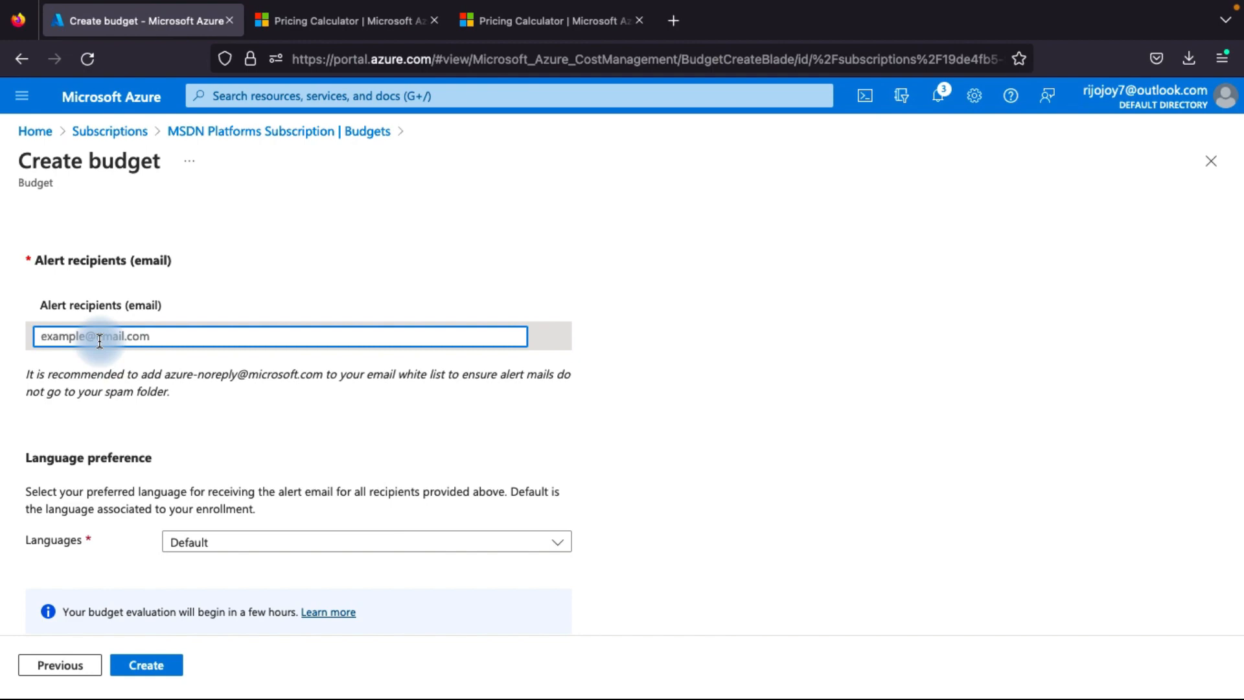
scroll(143, 410, down, 3)
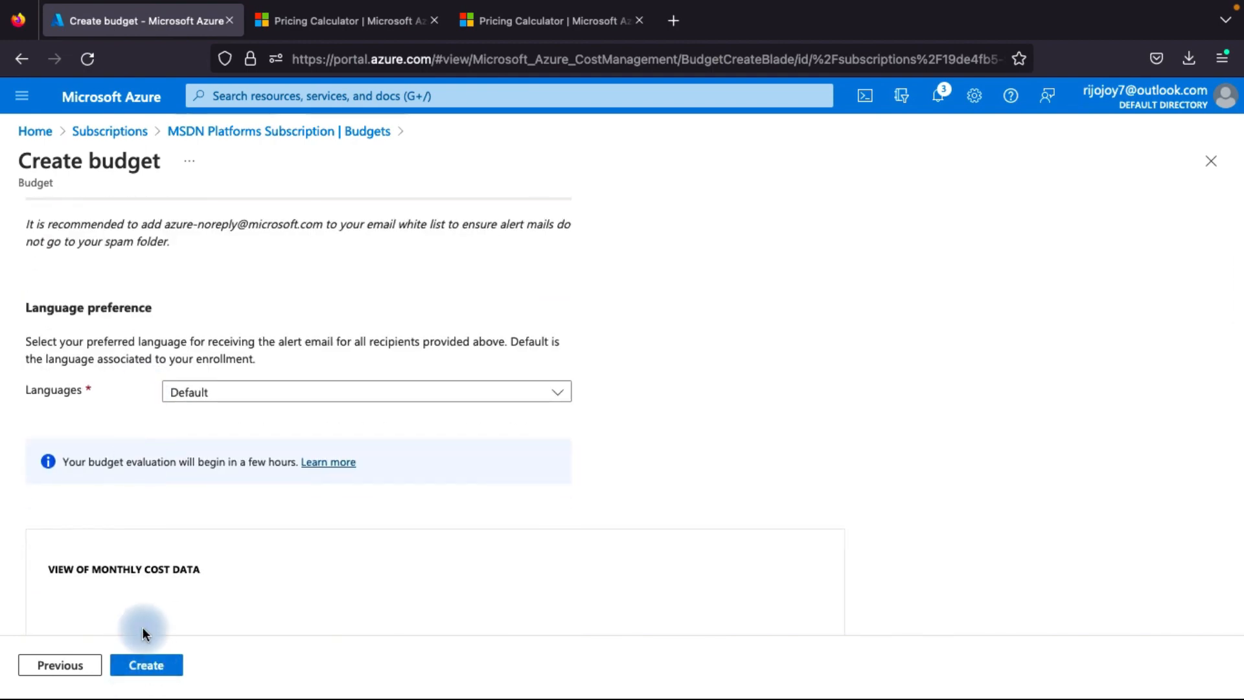
scroll(142, 627, up, 4)
scroll(142, 627, up, 4)
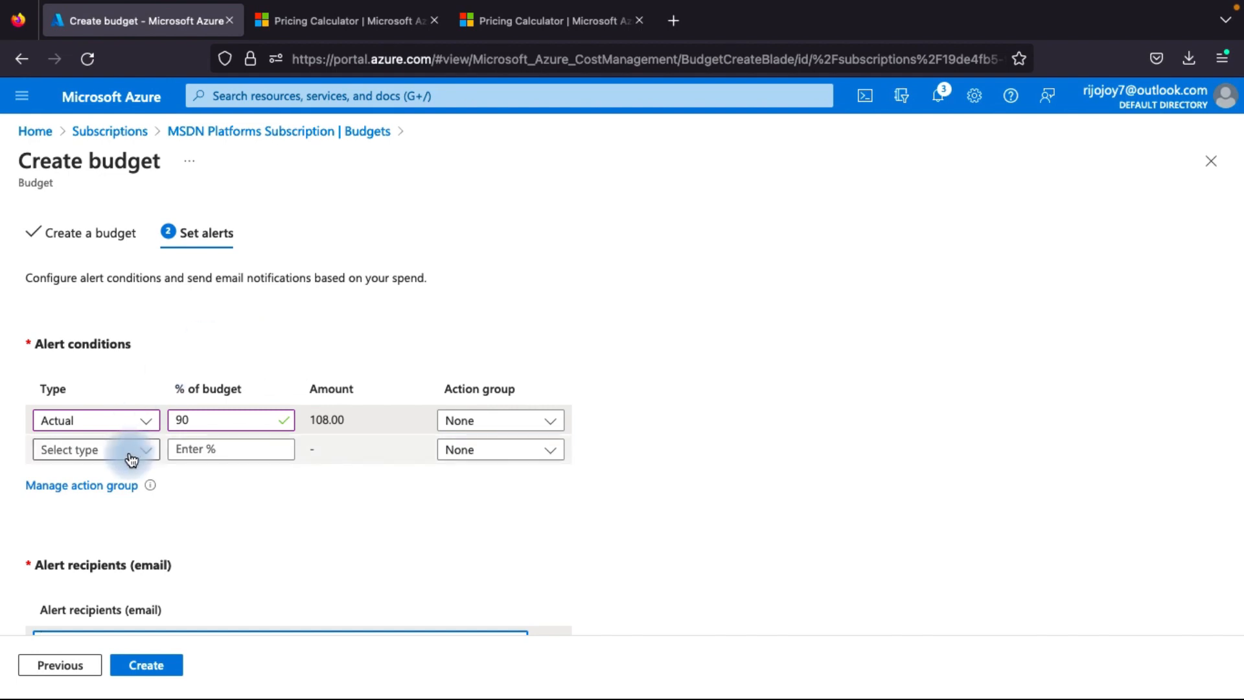
scroll(420, 250, down, 3)
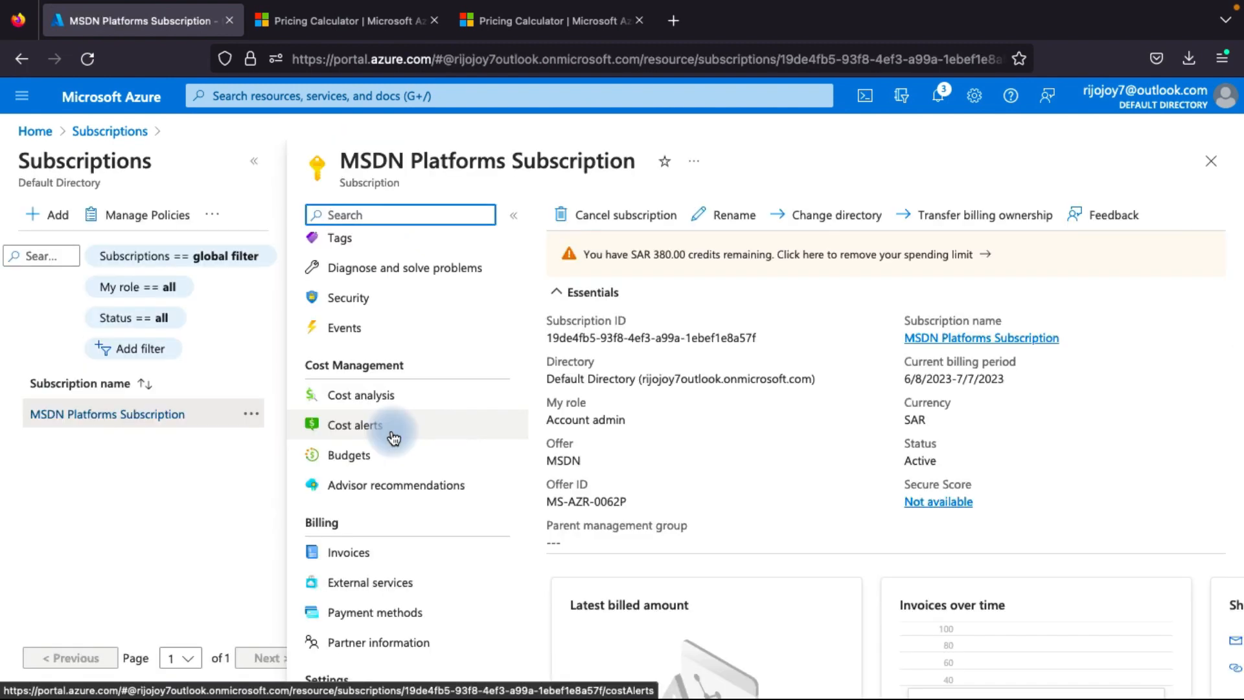
Open the subscription's cost alerts, check the alert types that can be added and start adding a budget
click(384, 427)
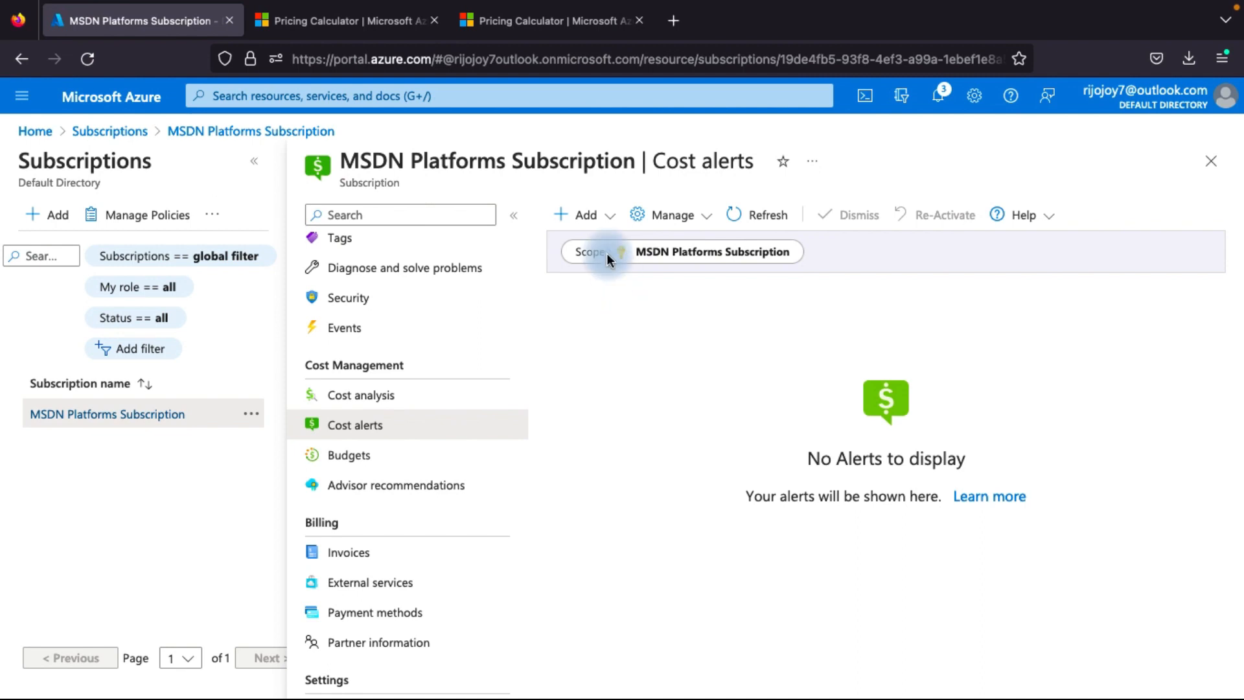
click(589, 218)
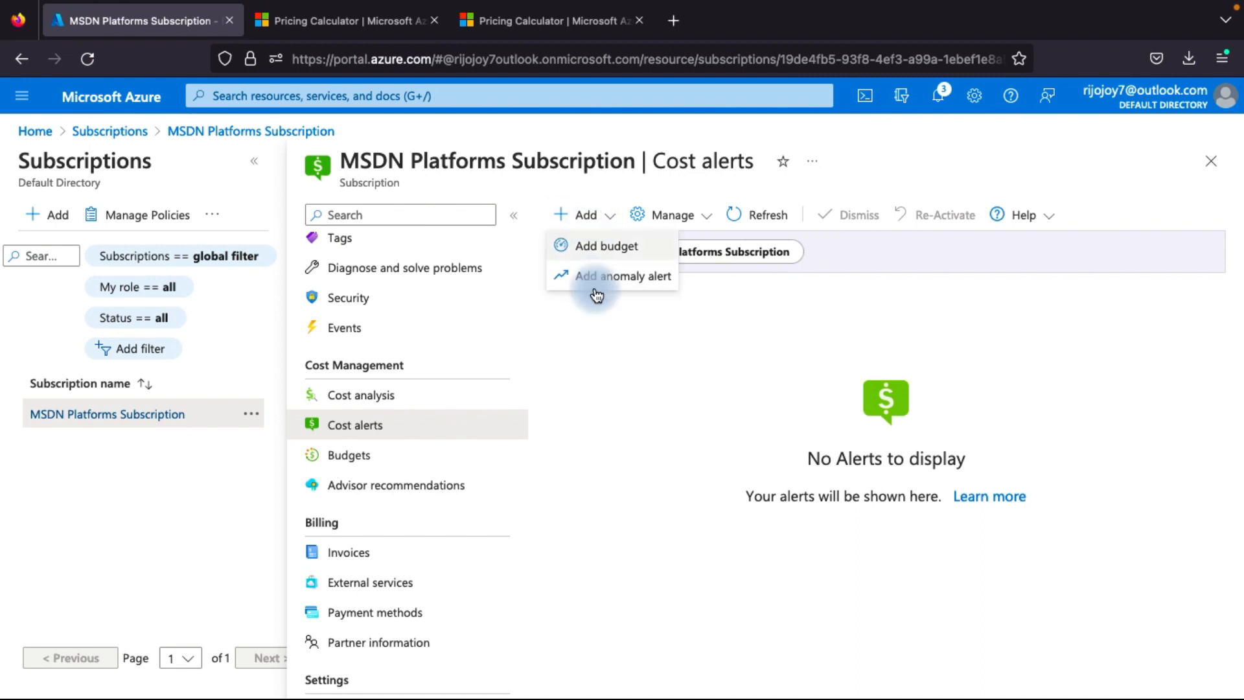
click(709, 320)
click(585, 218)
click(596, 249)
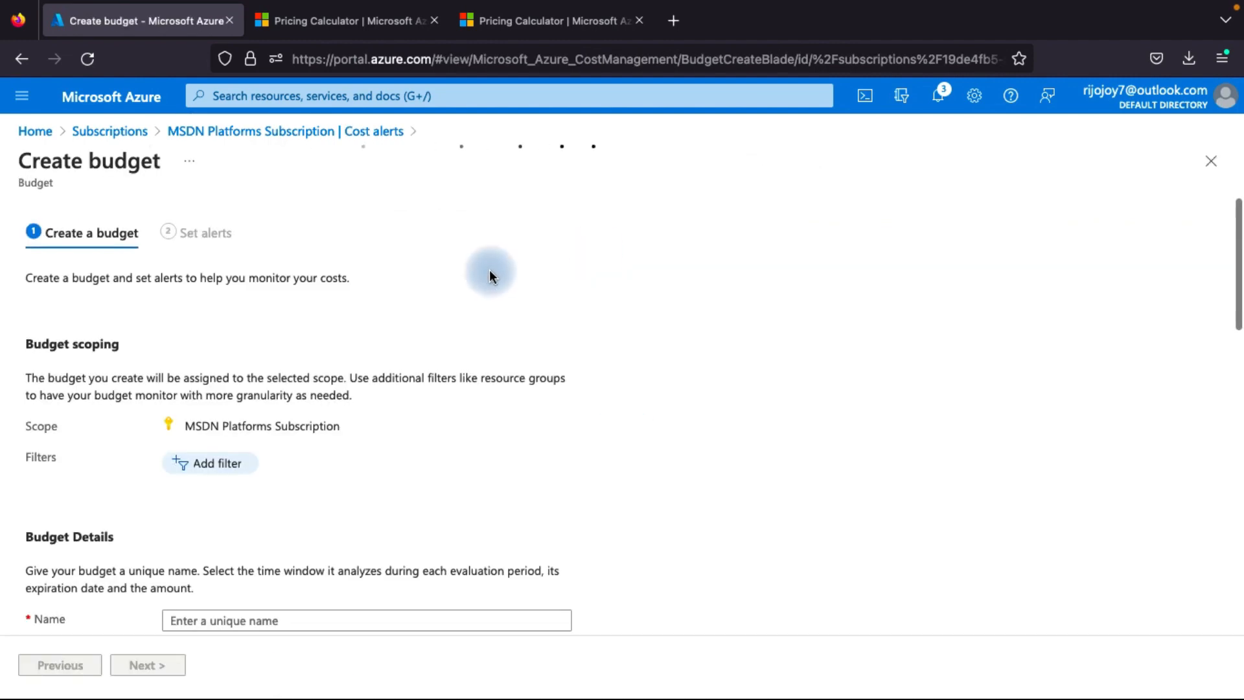
Examine the new budget form's scope, name, reset period, dates and amount settings
scroll(99, 407, down, 5)
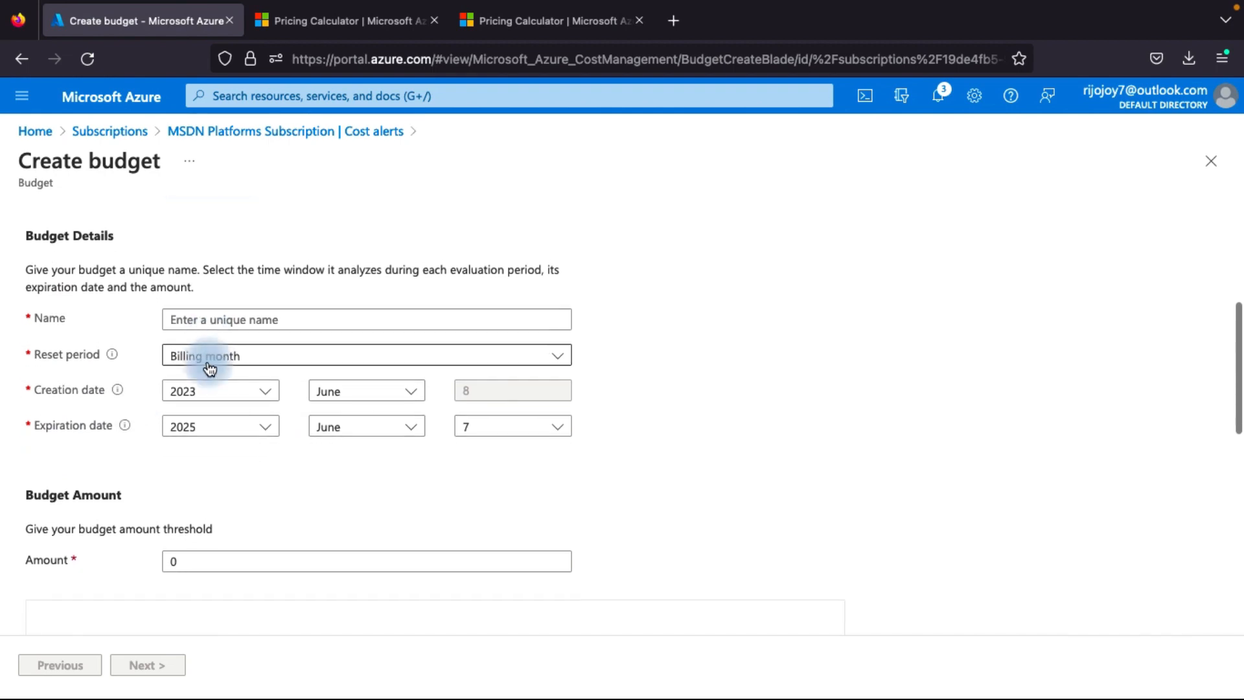
scroll(204, 424, down, 2)
scroll(203, 422, up, 1)
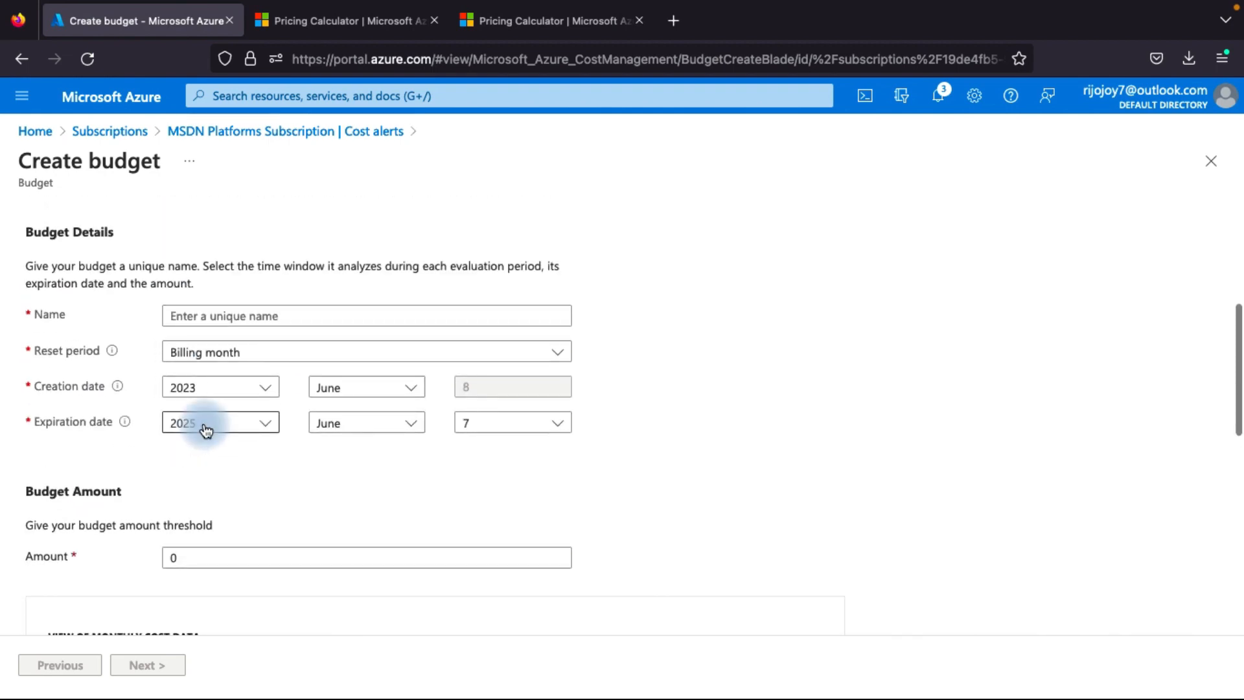
scroll(204, 427, down, 2)
scroll(204, 428, up, 2)
scroll(204, 423, up, 2)
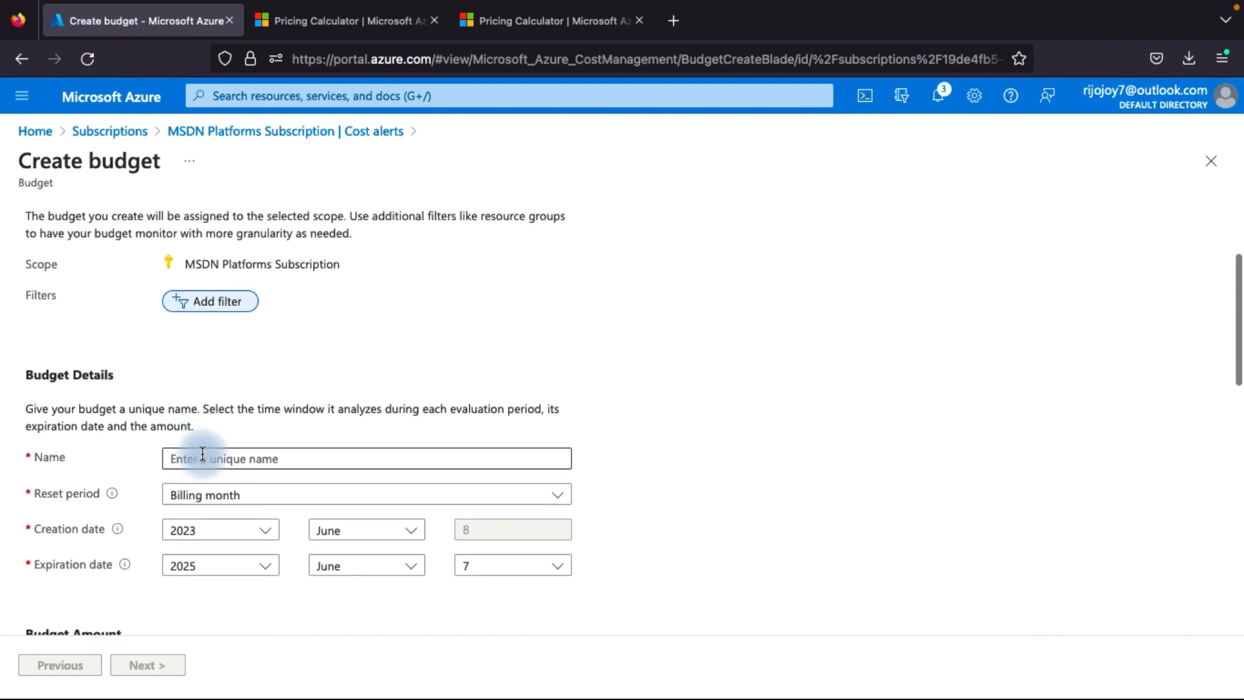
Name the new budget ff and keep its reset period set to Billing month
click(202, 456)
text(ff)
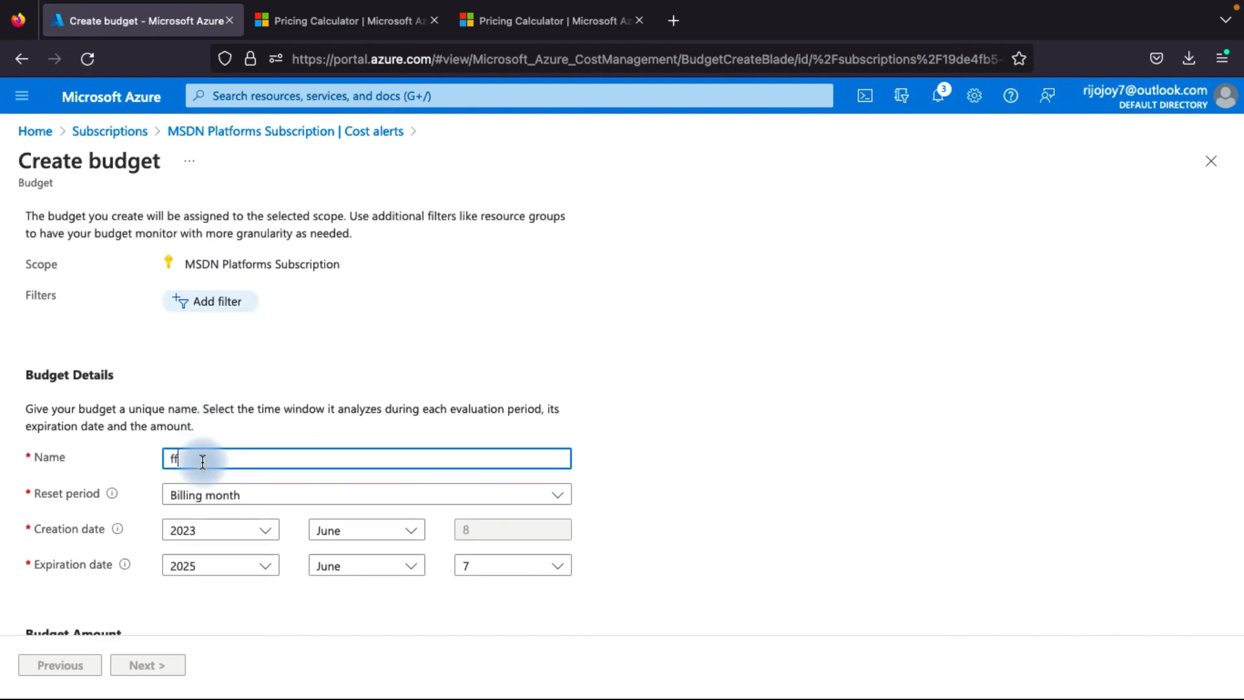
scroll(202, 461, down, 2)
click(230, 383)
click(231, 383)
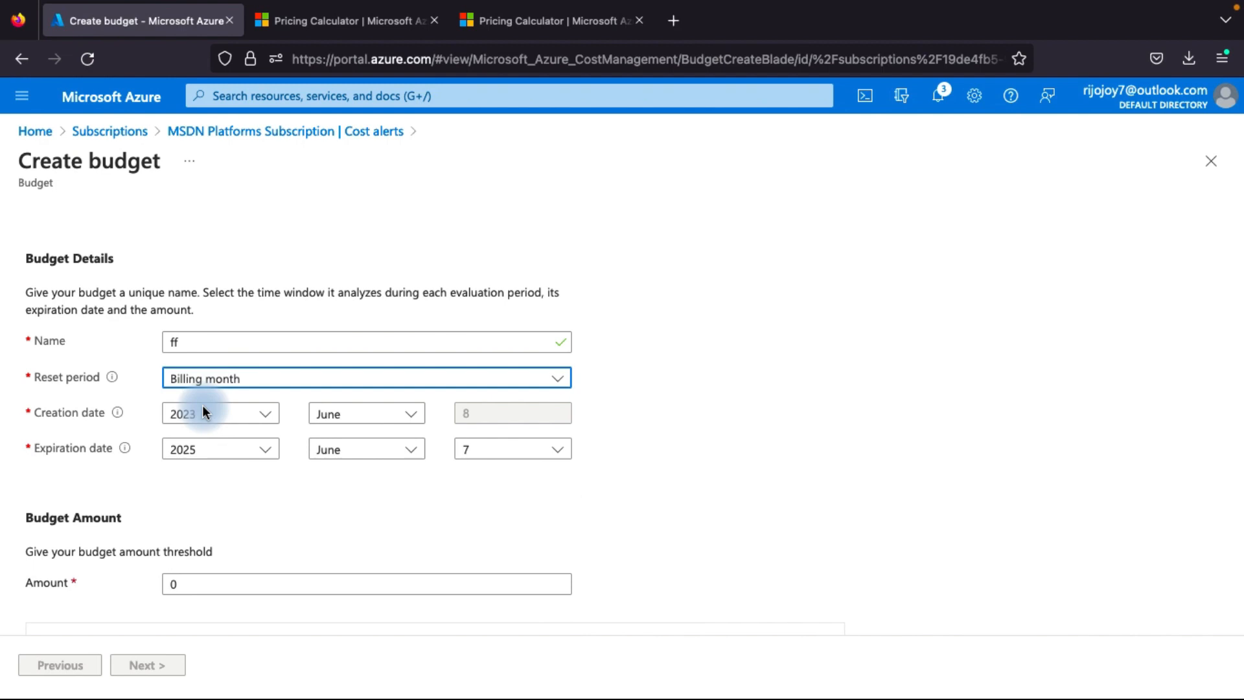
Set the budget amount to 100 and continue to the budget's alert setup
scroll(194, 454, down, 2)
click(181, 465)
key(BackSpace)
text(10)
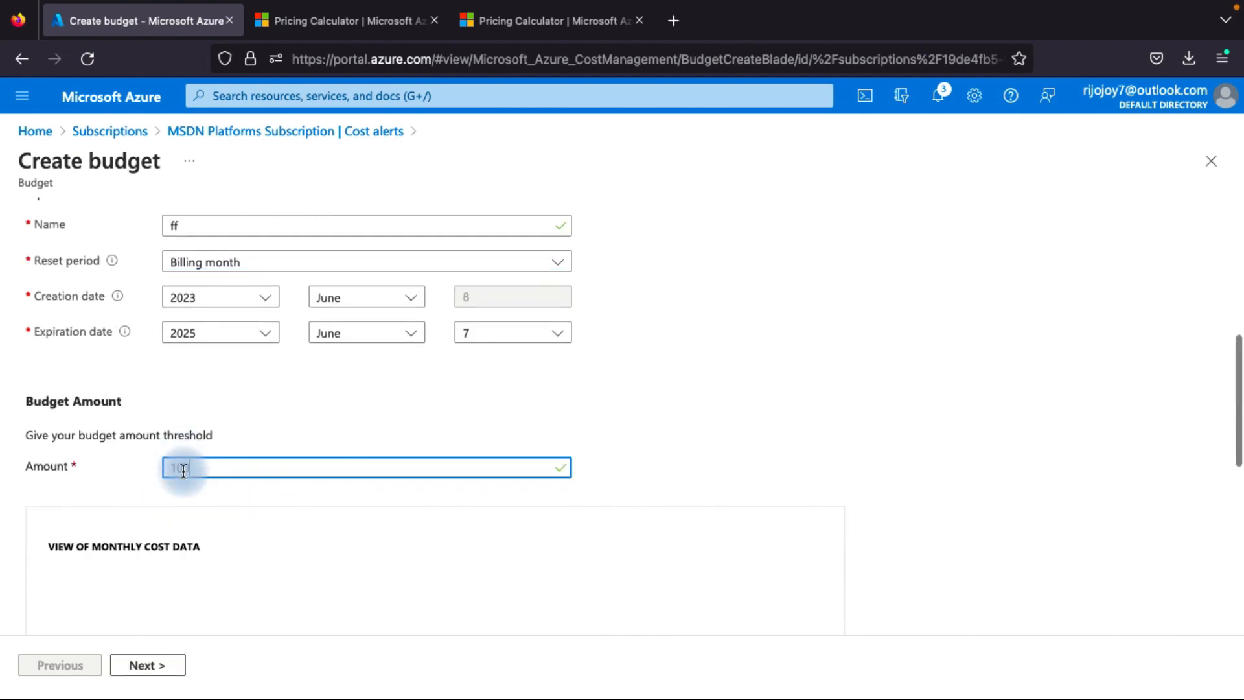
text(0)
scroll(194, 509, down, 5)
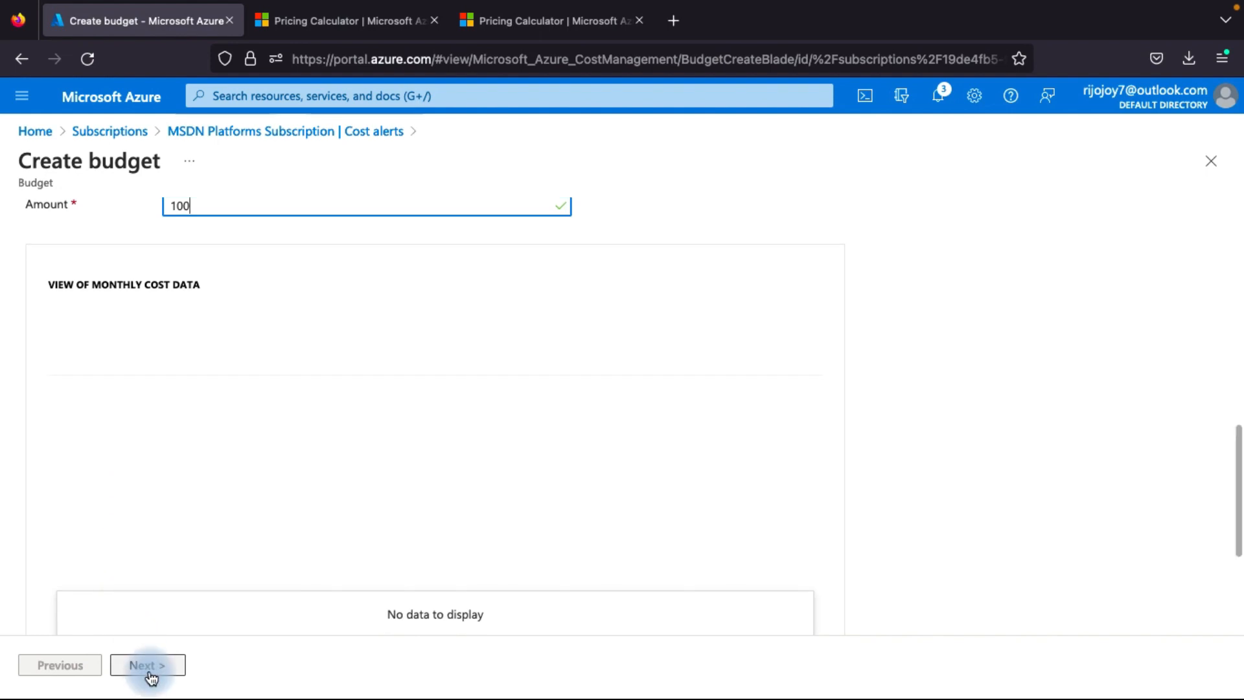
click(151, 674)
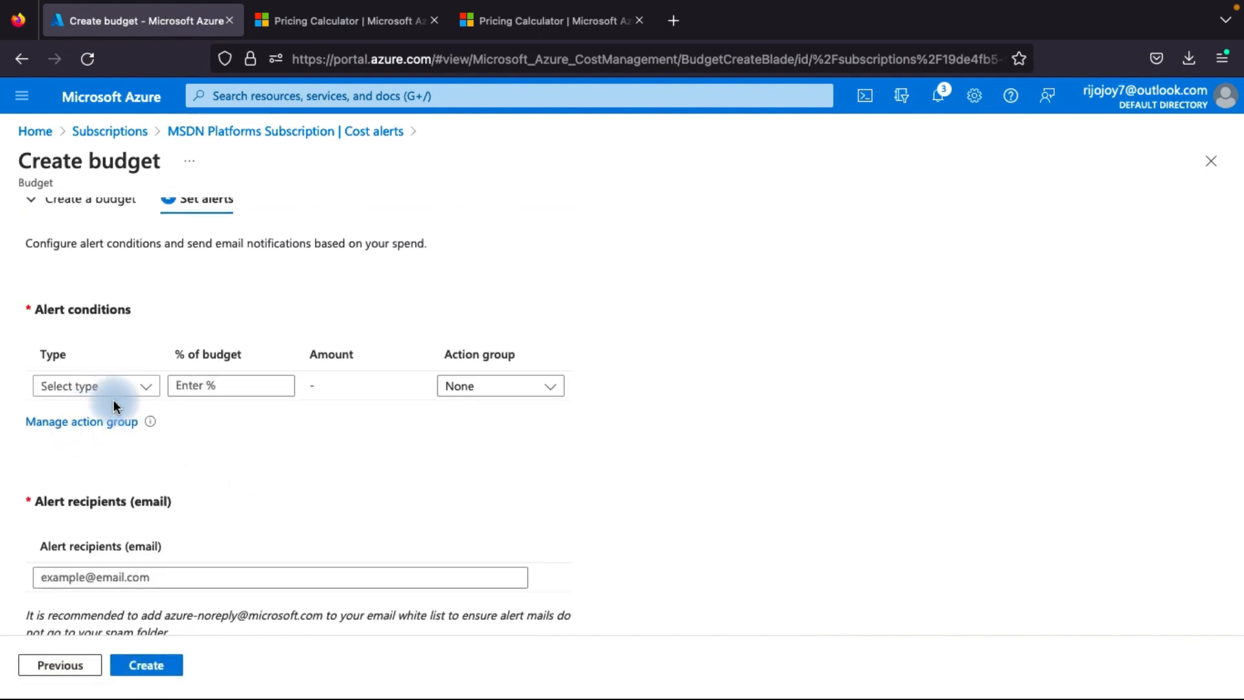
Examine the alert conditions, recipient email and language preference available for budget ff
scroll(87, 414, down, 3)
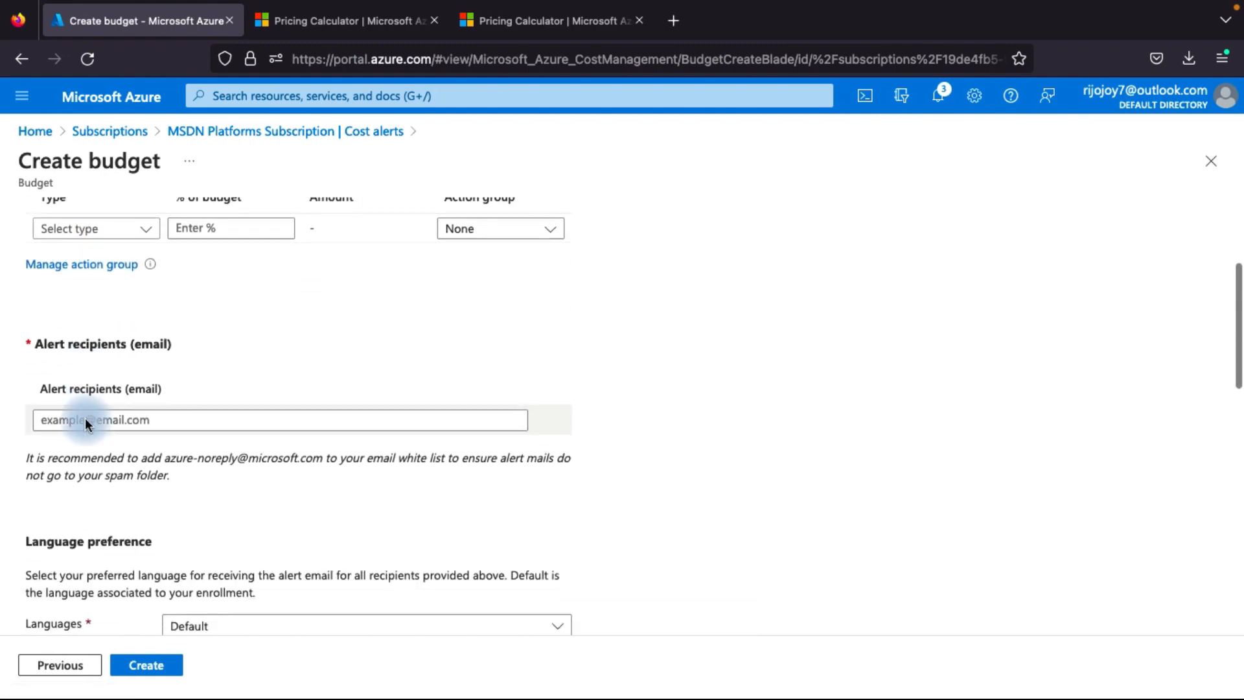
scroll(85, 445, down, 3)
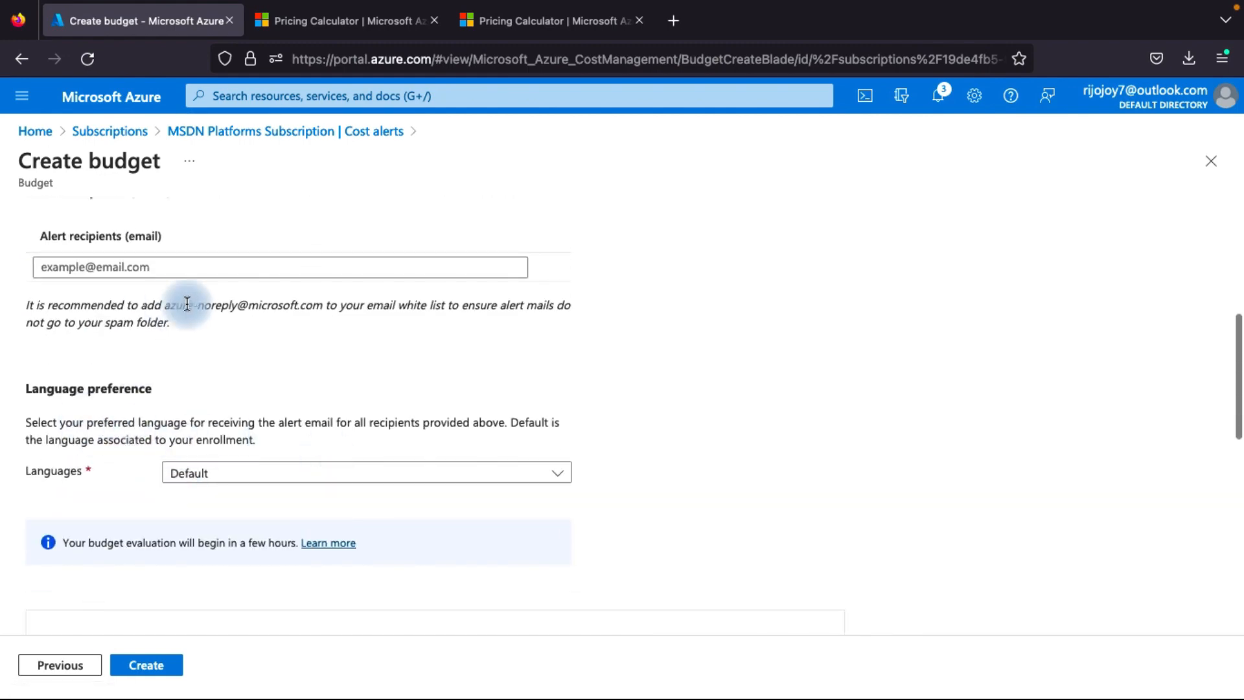
scroll(402, 472, up, 7)
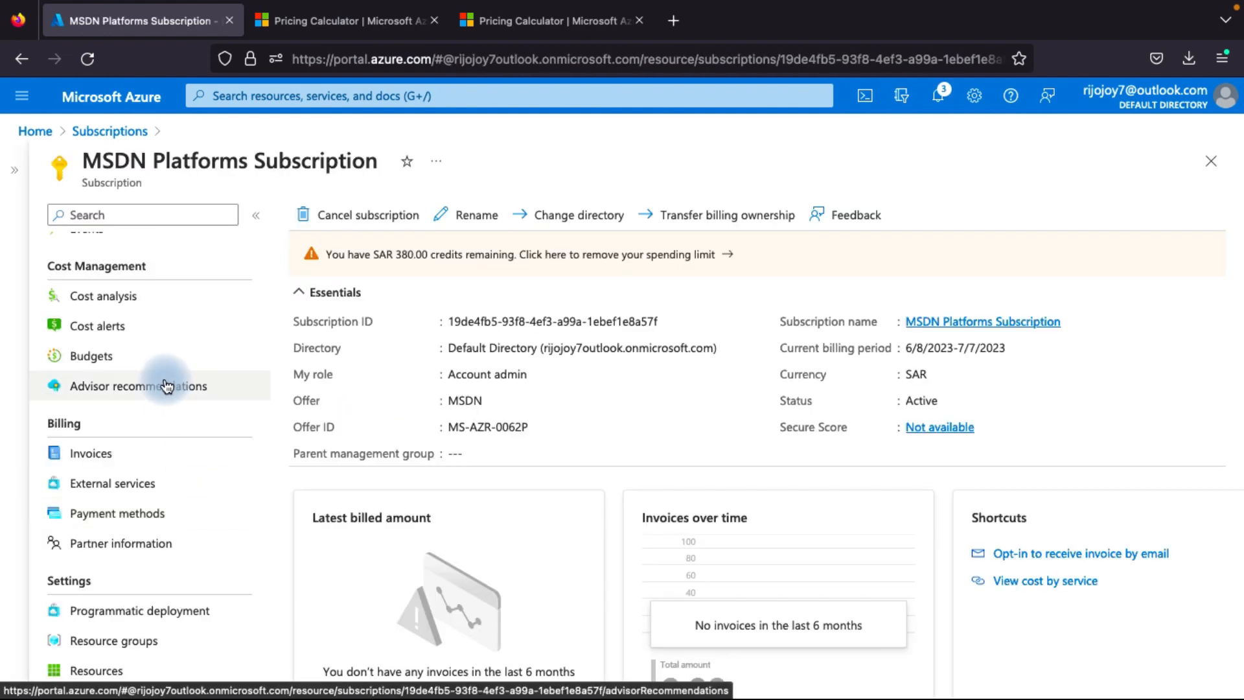
Open the subscription's Advisor recommendations, review the cost recommendations and dismiss the refresh notification
click(166, 386)
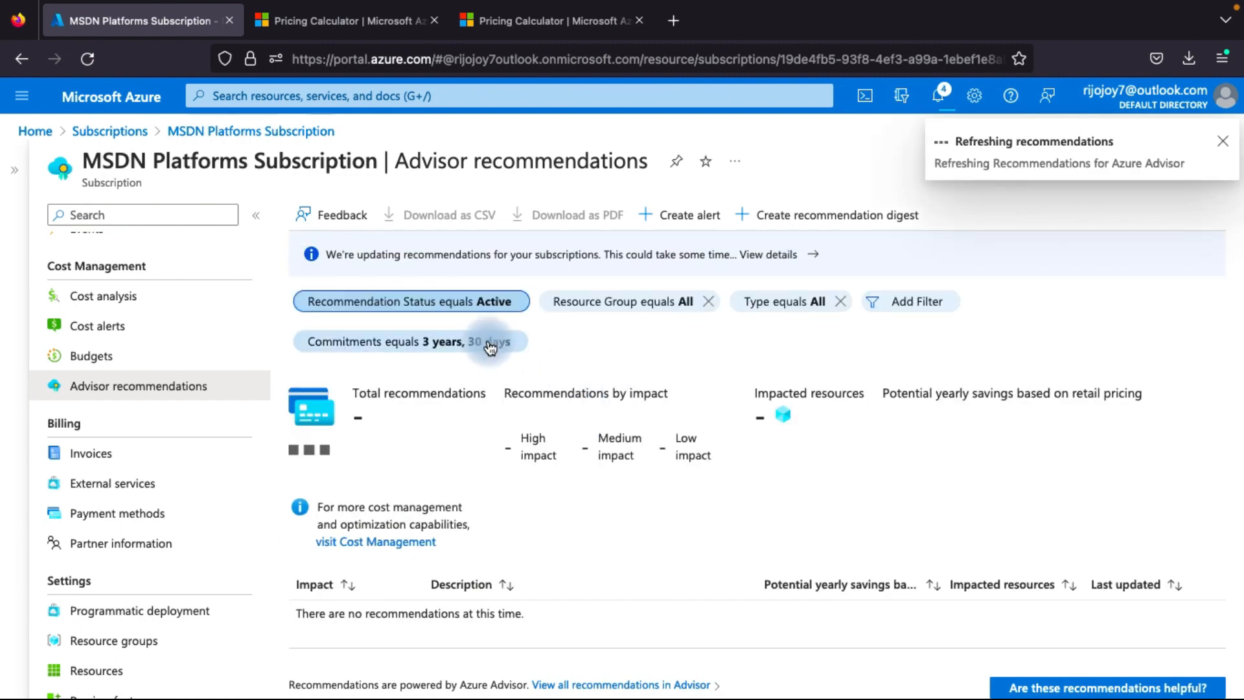
scroll(619, 522, down, 1)
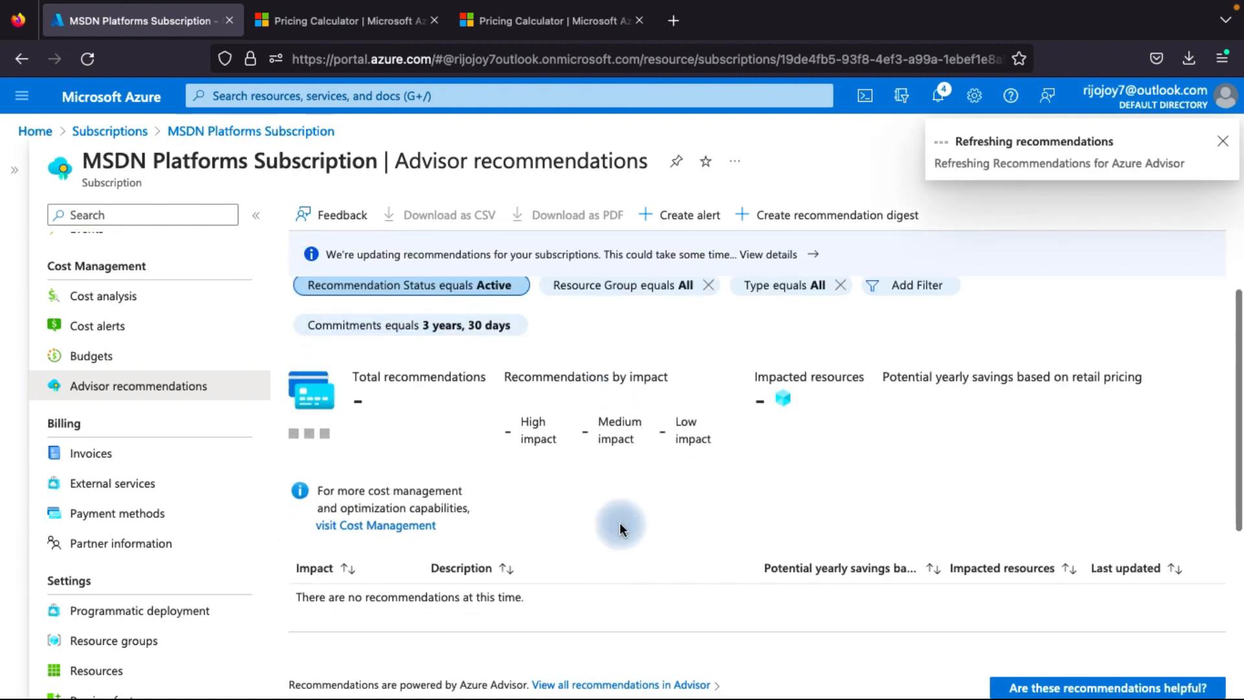
scroll(568, 447, down, 1)
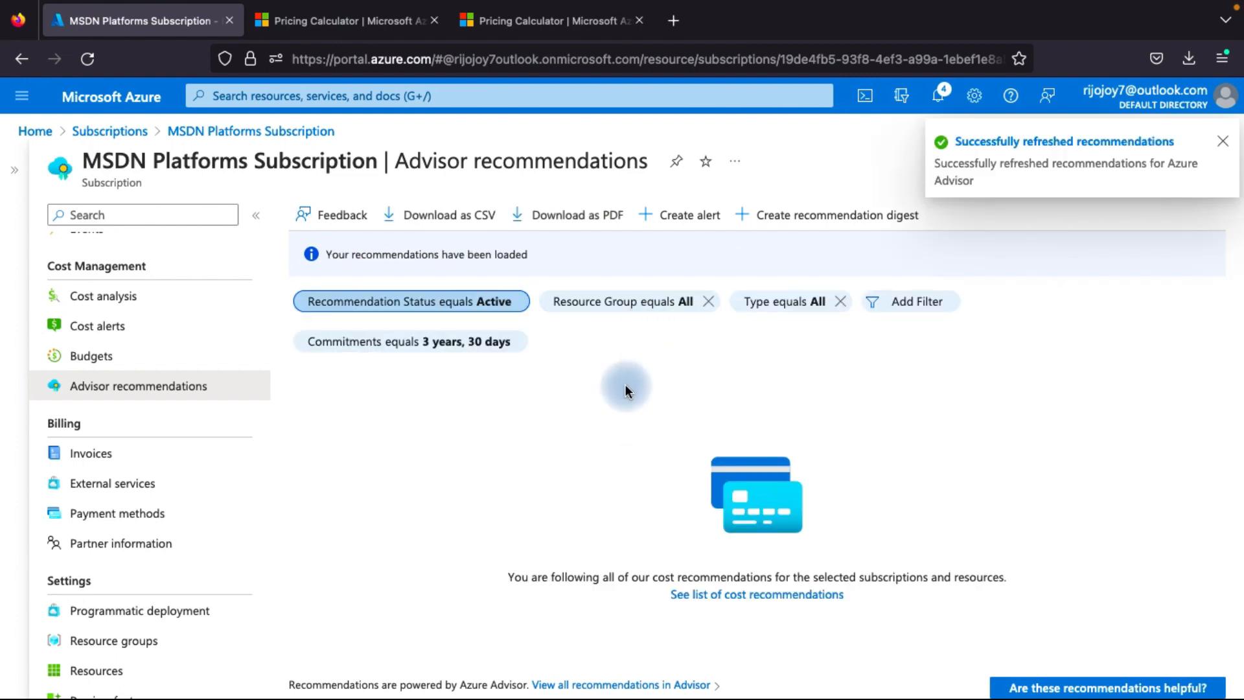
click(1222, 141)
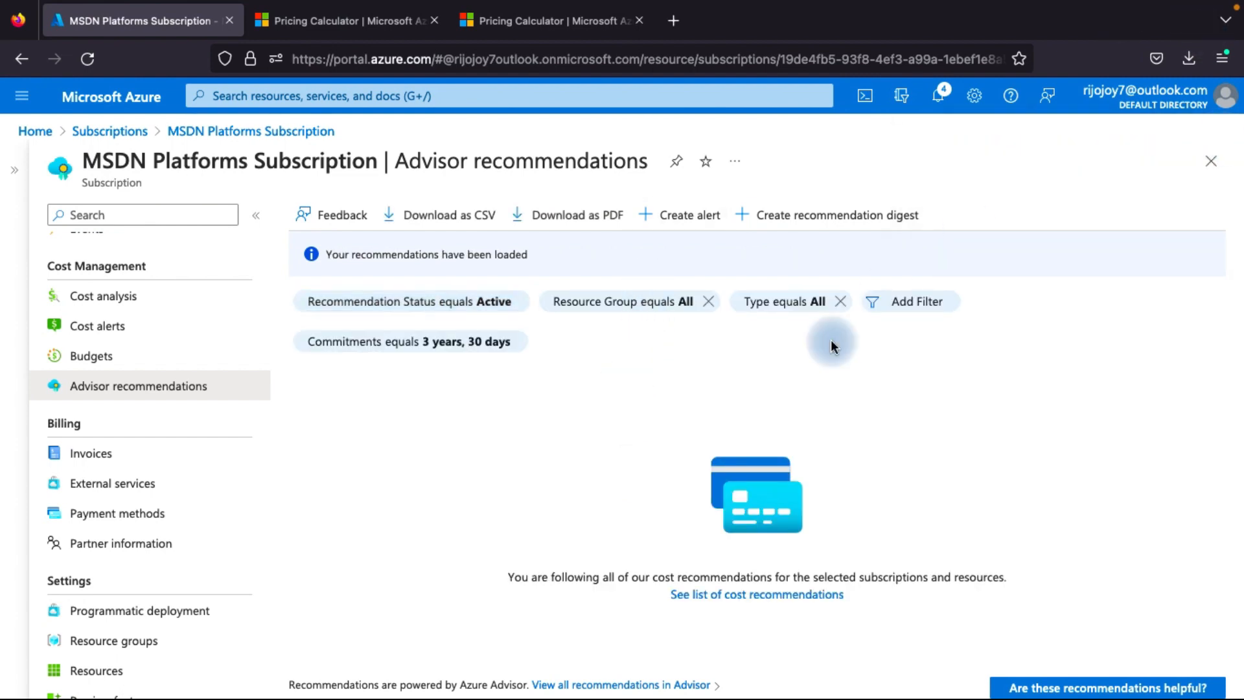